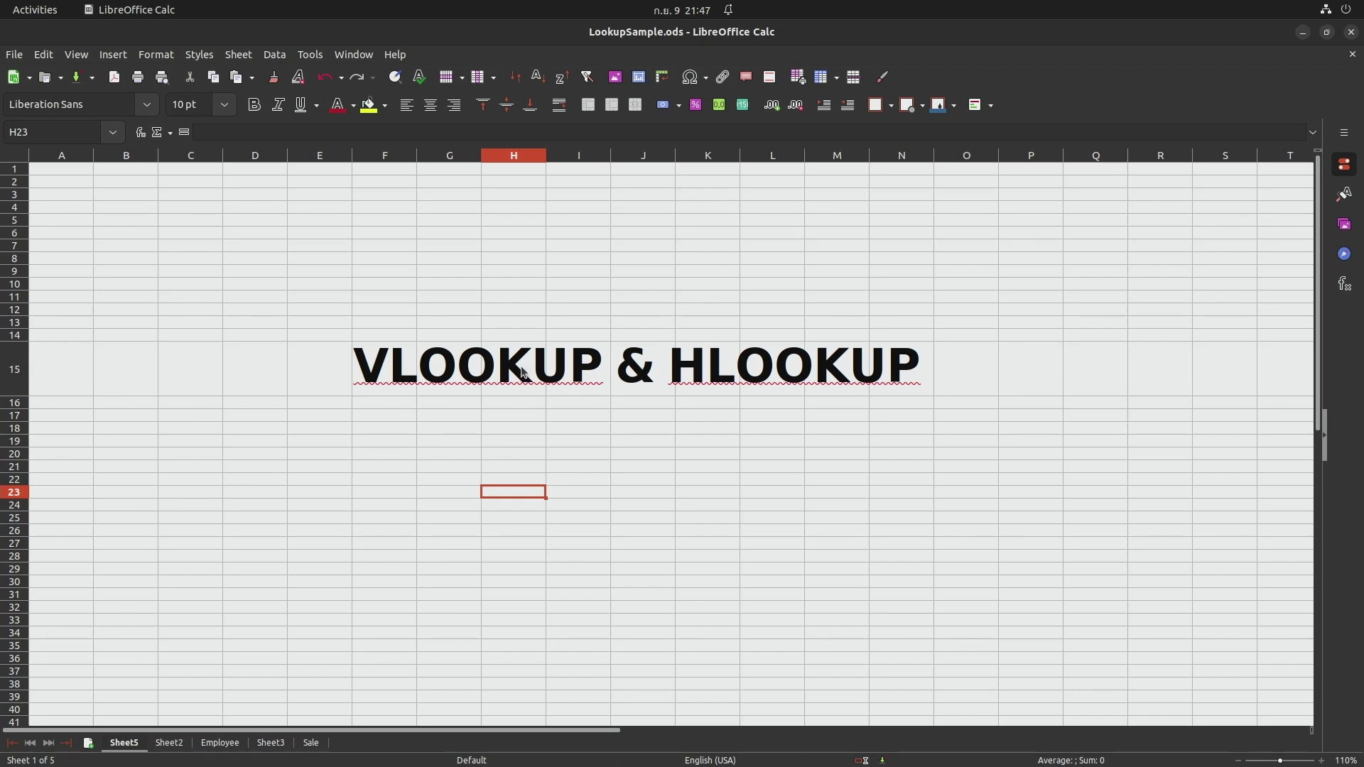
Open Sheet2 from the title sheet to read the VLOOKUP arguments and the TRUE and FALSE search types.
left_click(503, 377)
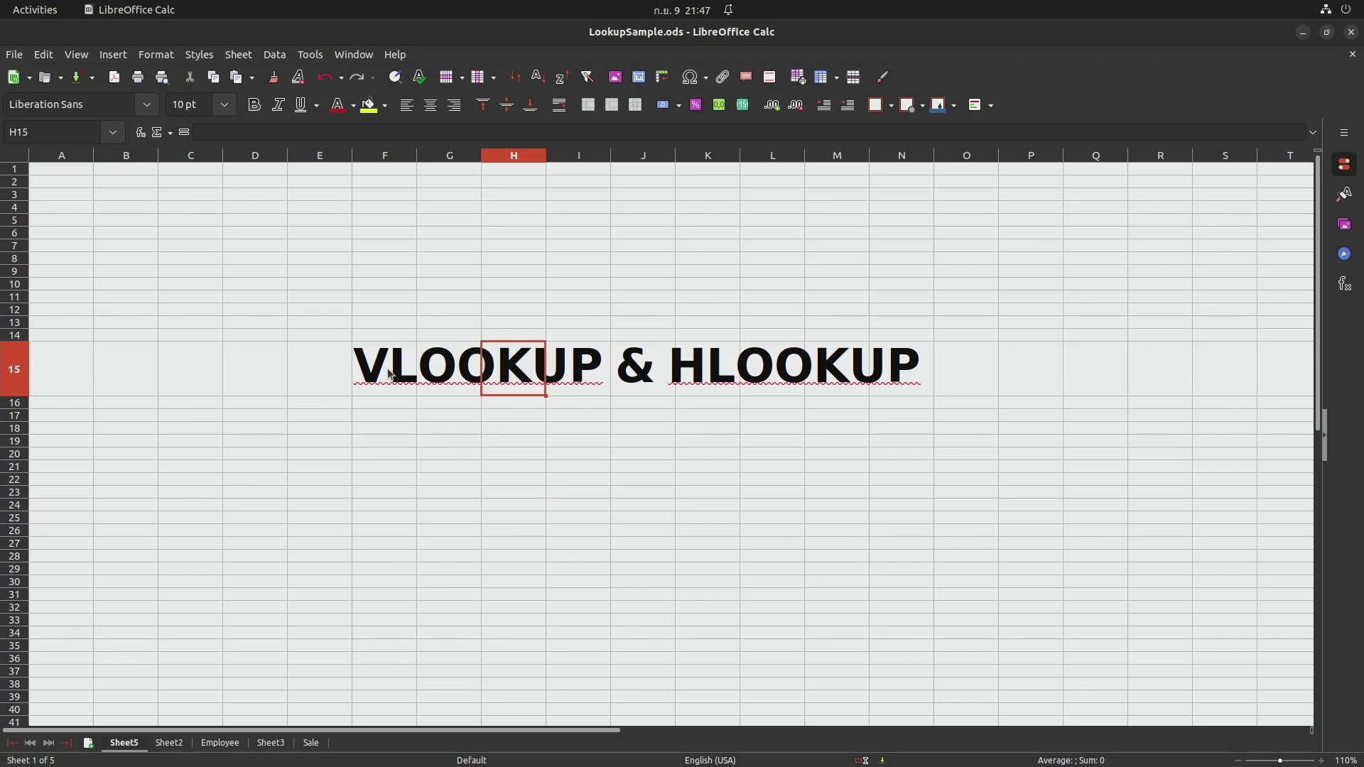
left_click(389, 373)
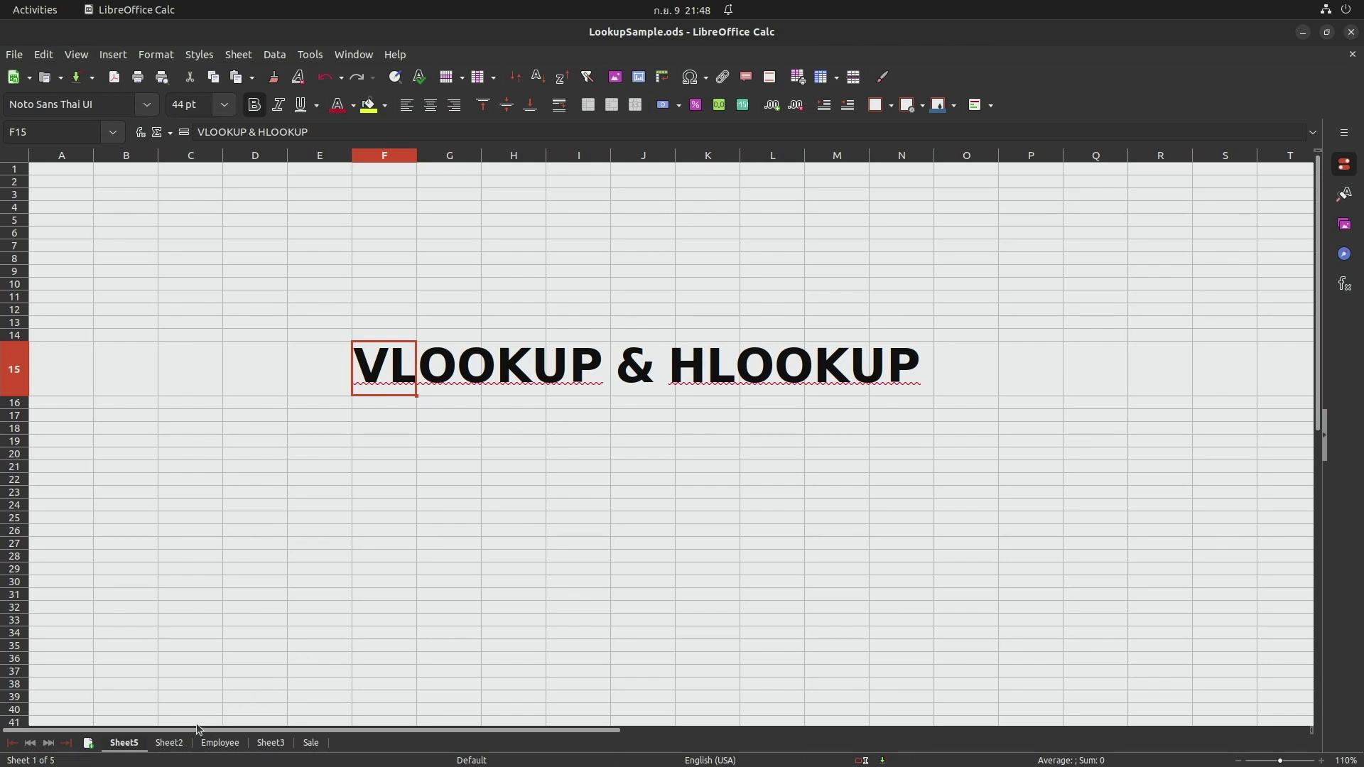
left_click(169, 743)
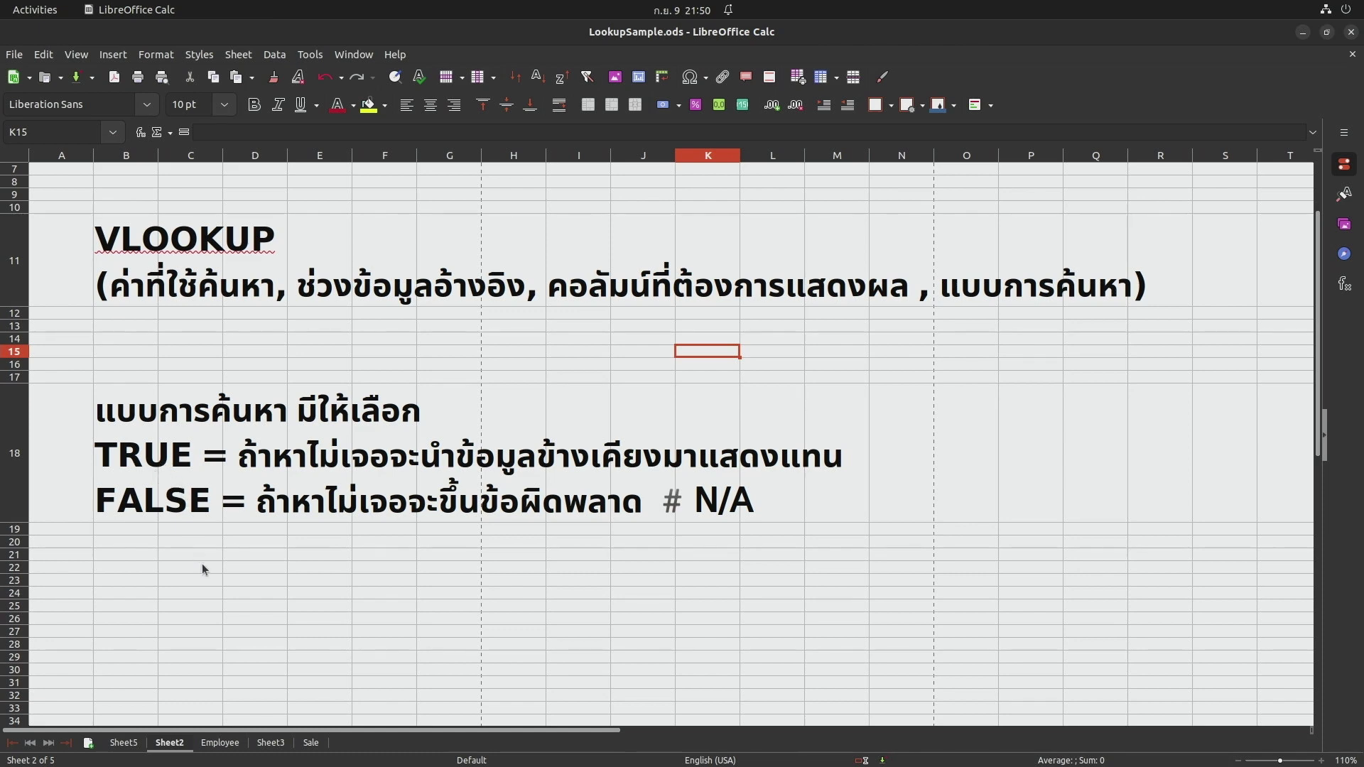
Open the Employee sheet and examine the table's columns from Code through Job Status.
key("ctrl+Page_Down")
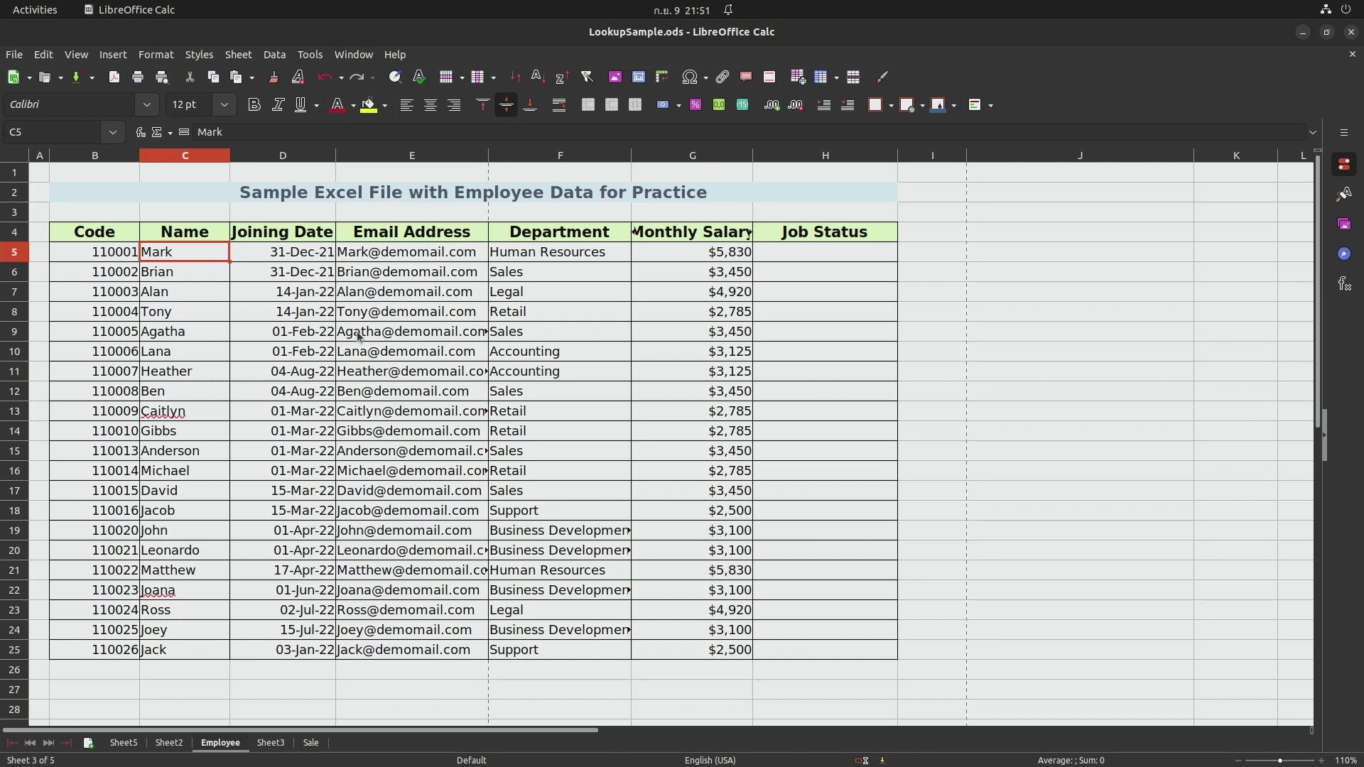
left_click(119, 275)
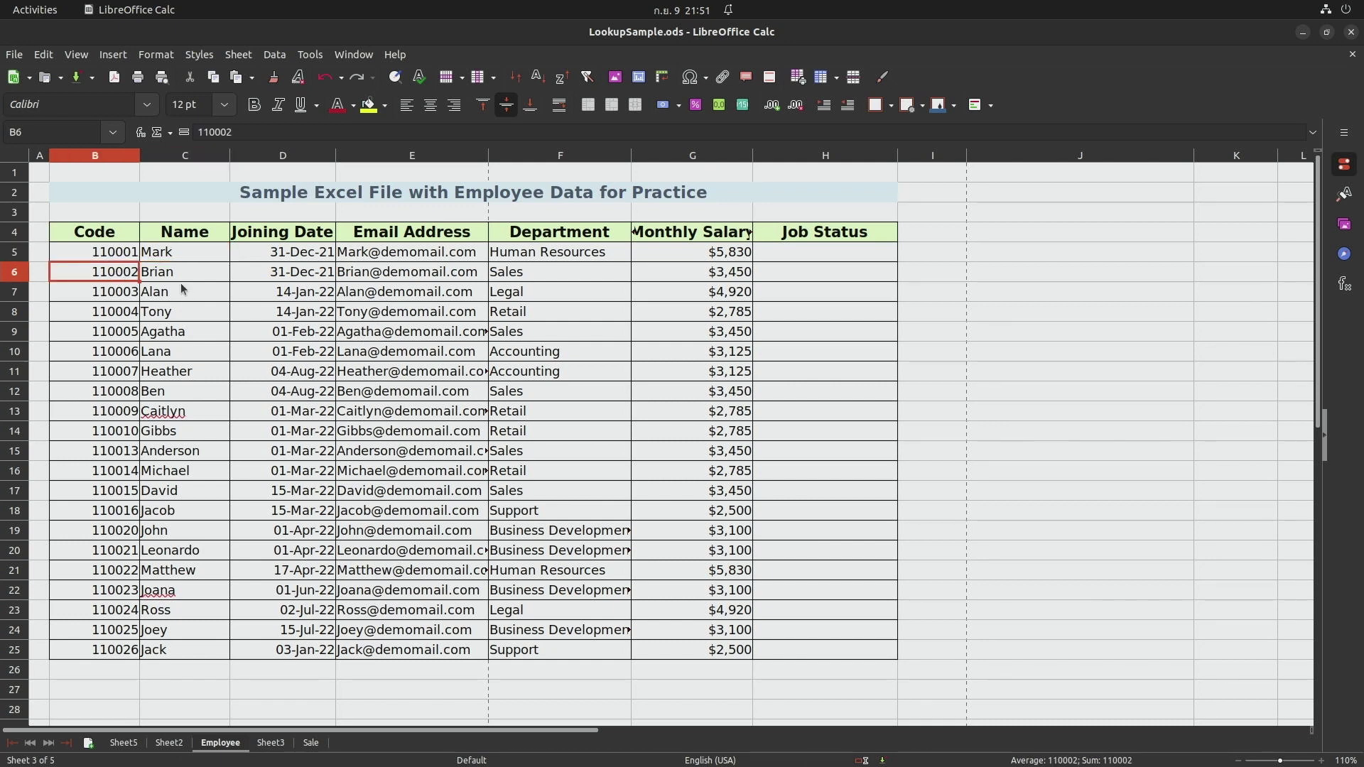
left_click(181, 289)
left_click(295, 290)
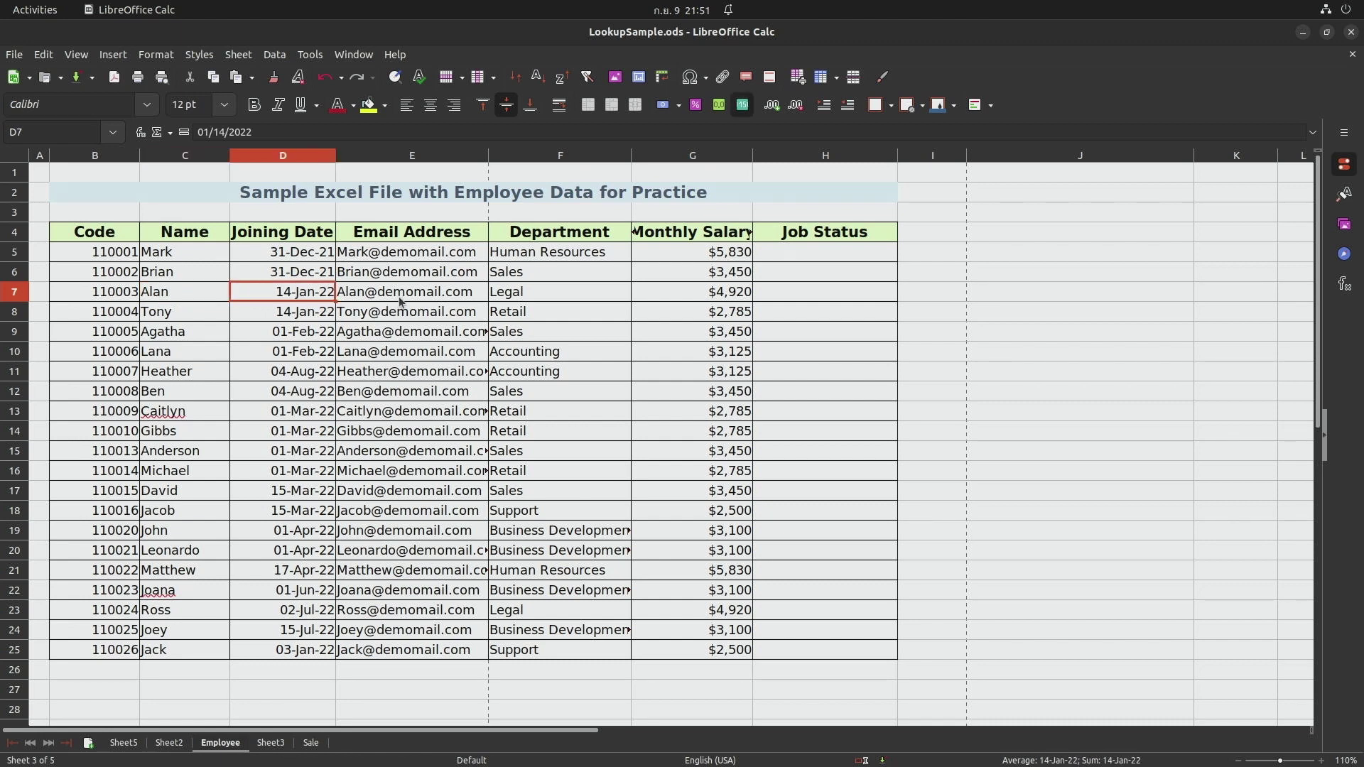
left_click(412, 300)
left_click(538, 296)
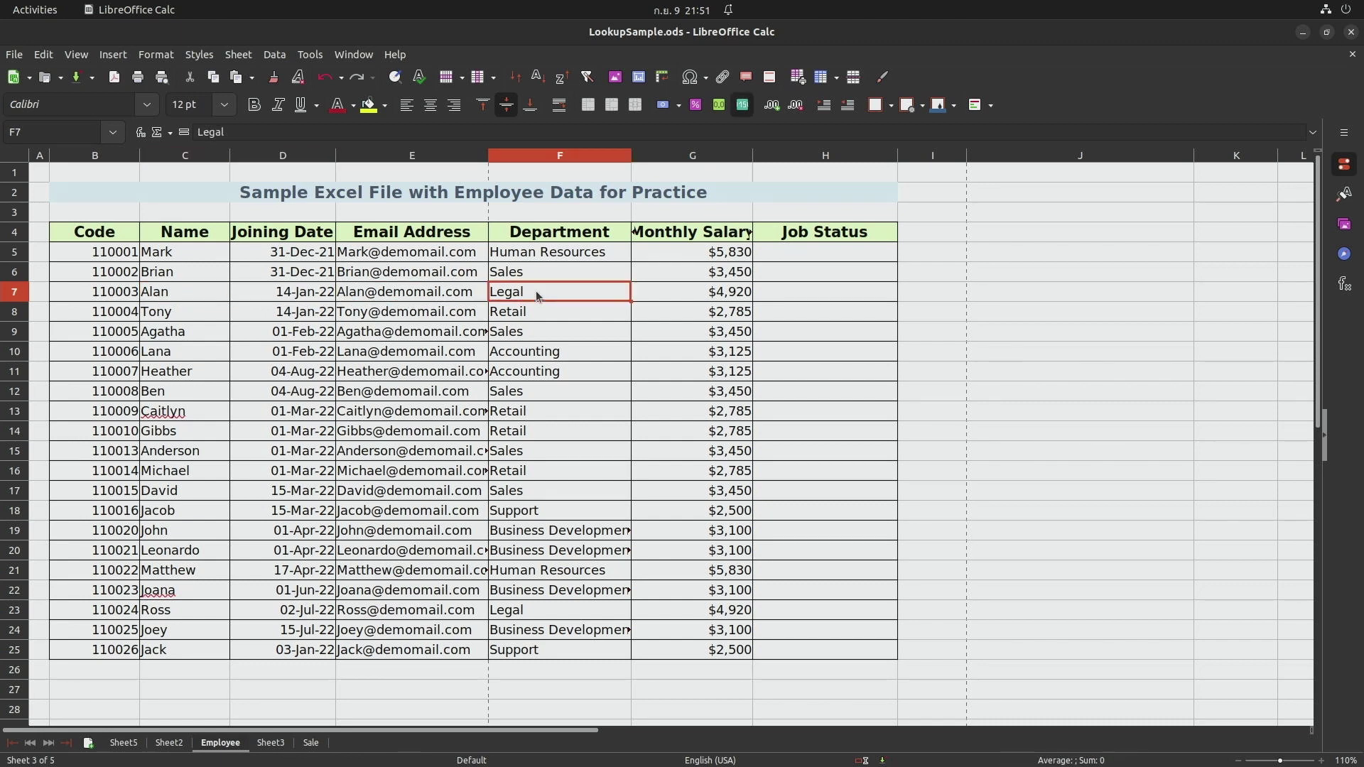
left_click(689, 298)
left_click(796, 297)
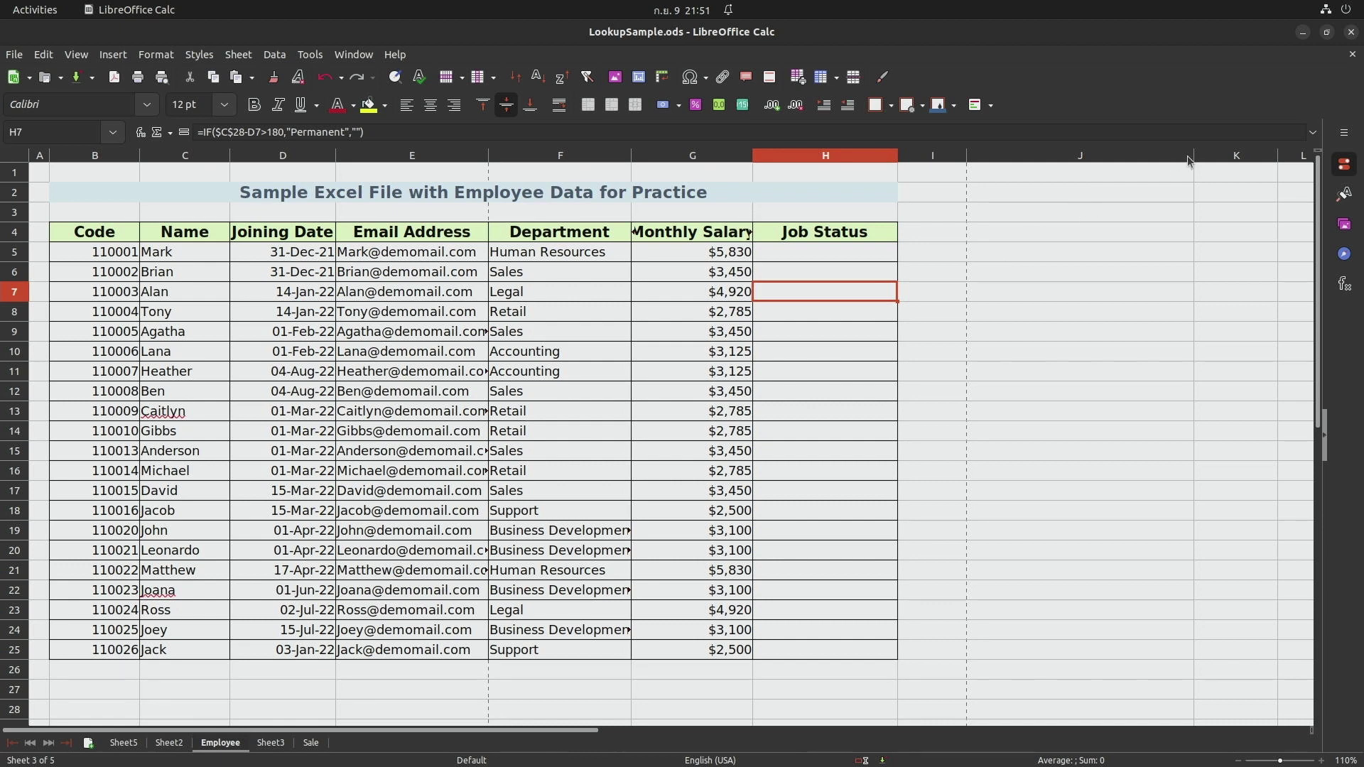
Narrow column J and enter the lookup code 110007 in cell J5.
left_click_drag(1194, 156, 1041, 155)
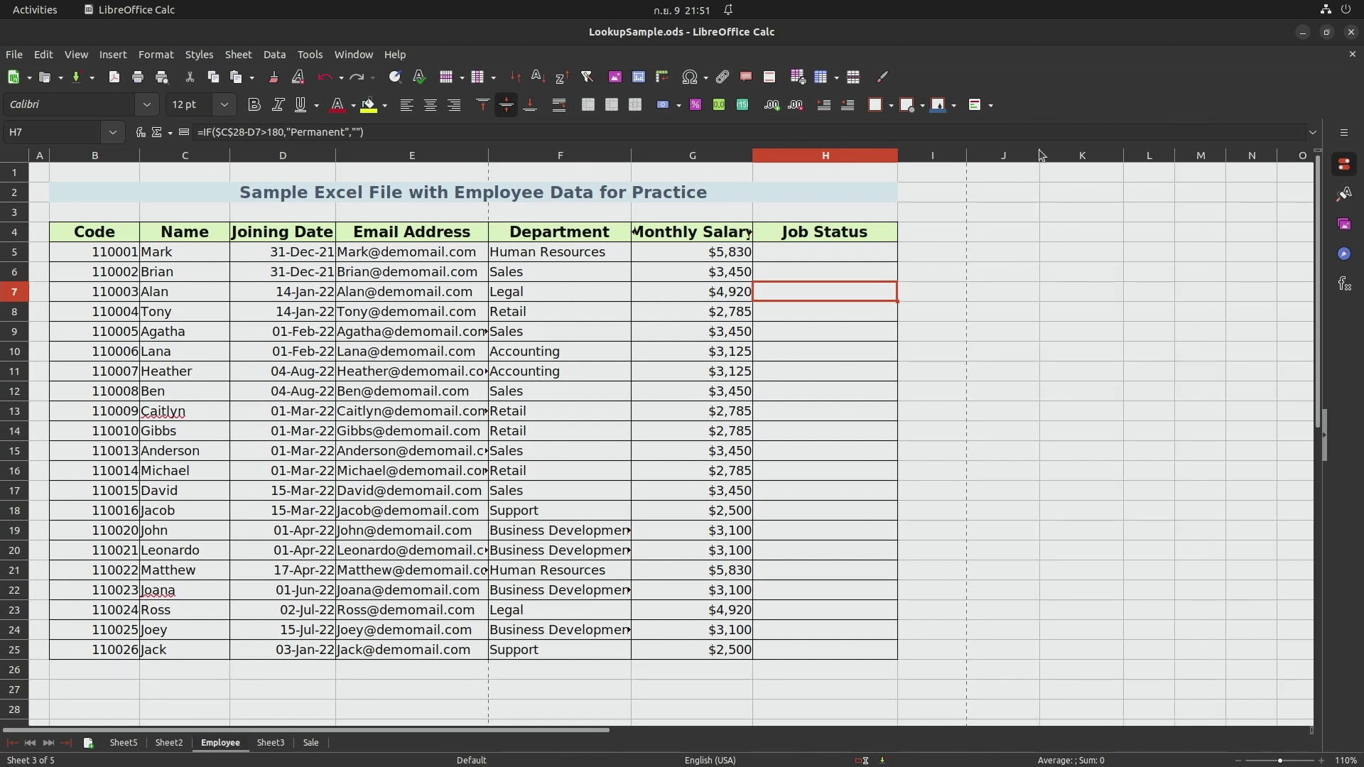
left_click(984, 248)
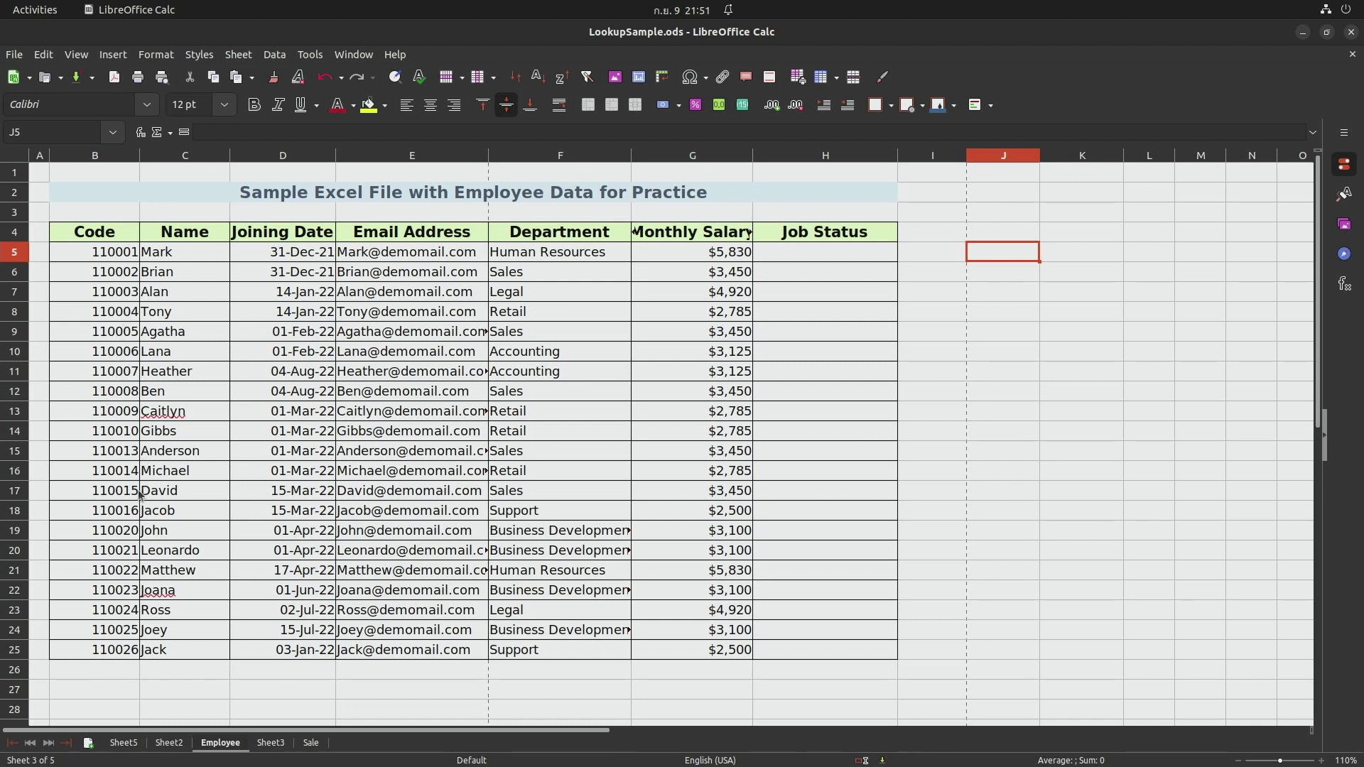
type("110007")
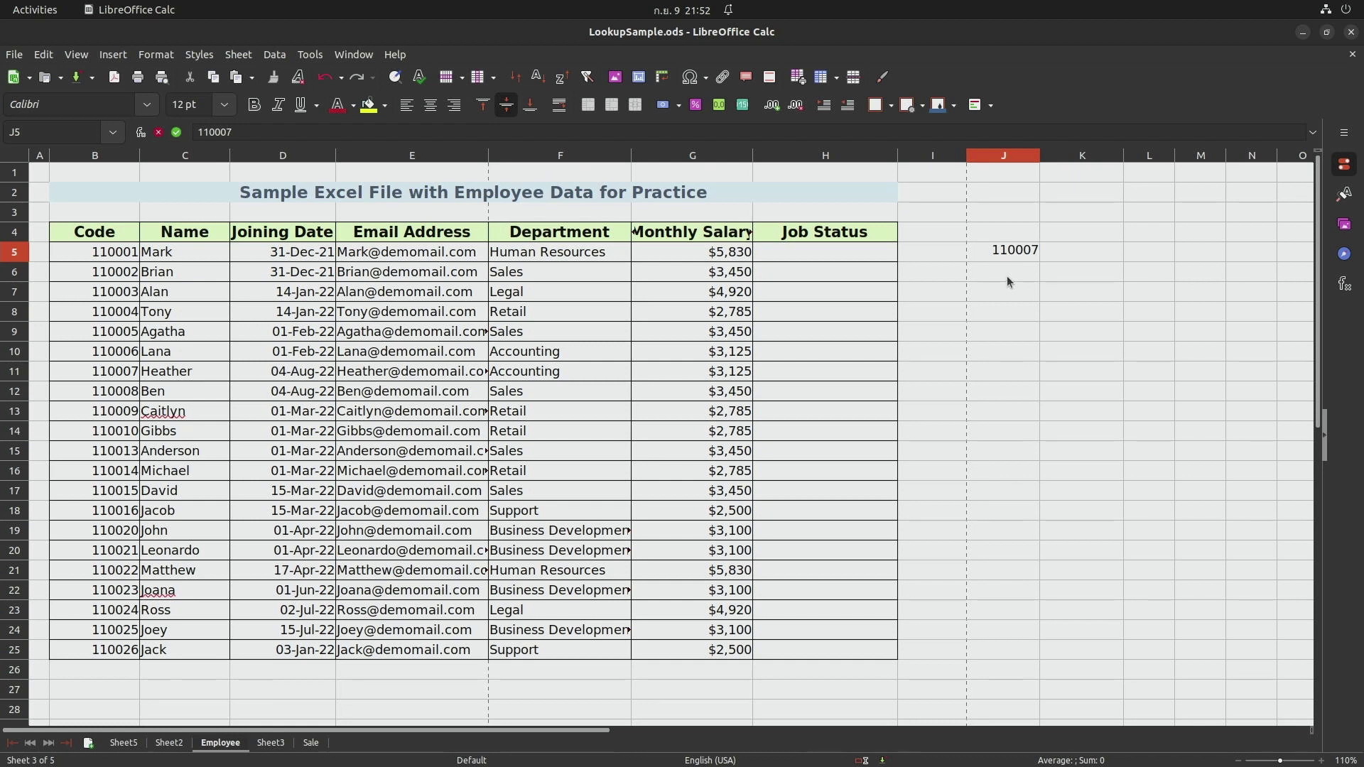
key("Return")
left_click(1008, 260)
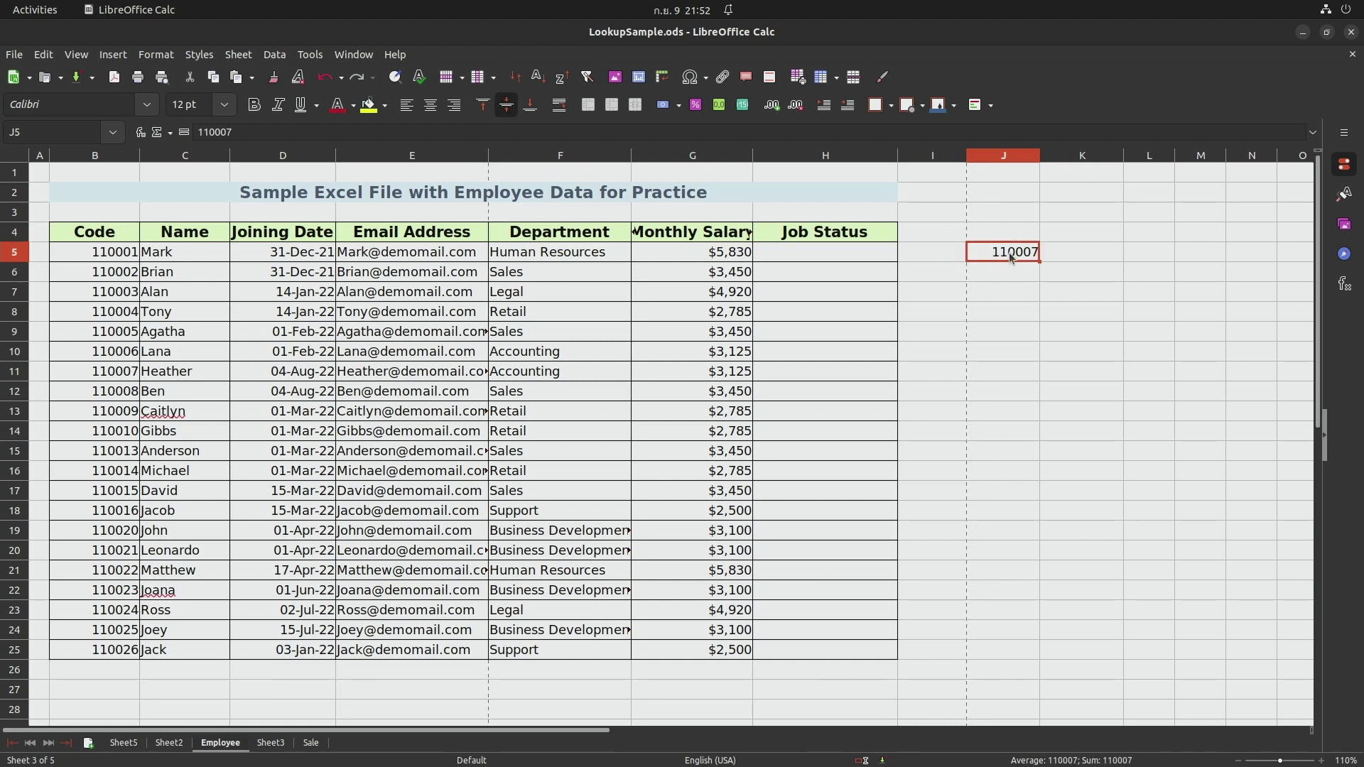
Find code 110007 in the Code column, check its Department, and look over other codes in the column.
left_click(1049, 261)
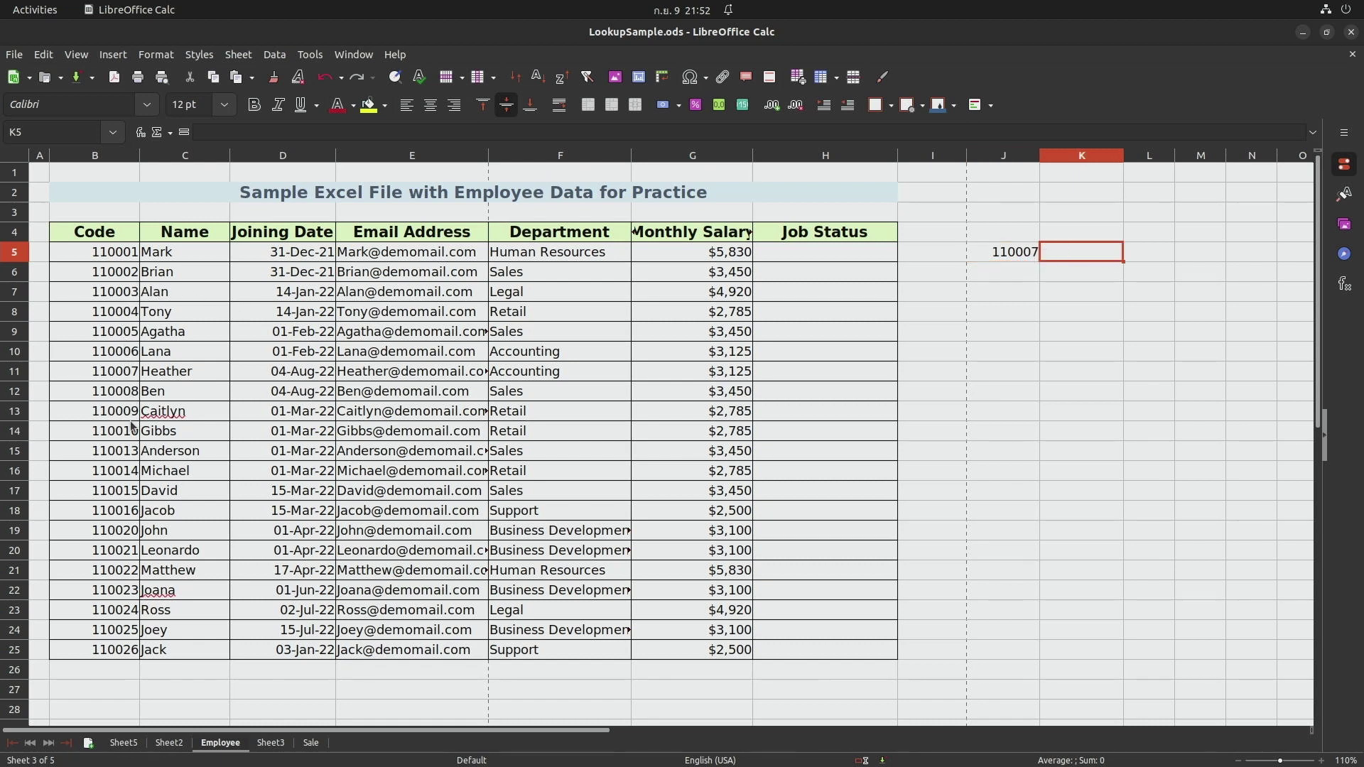
left_click(128, 377)
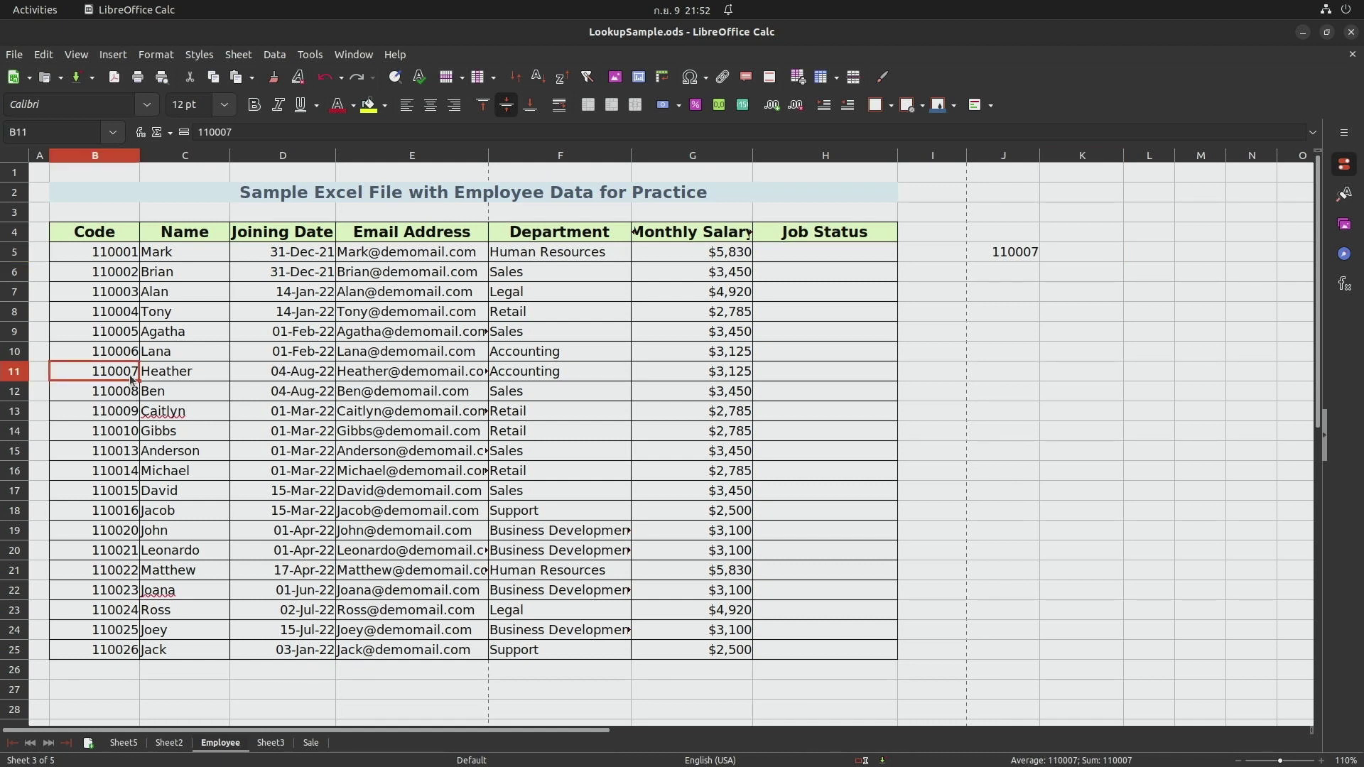
left_click(575, 381)
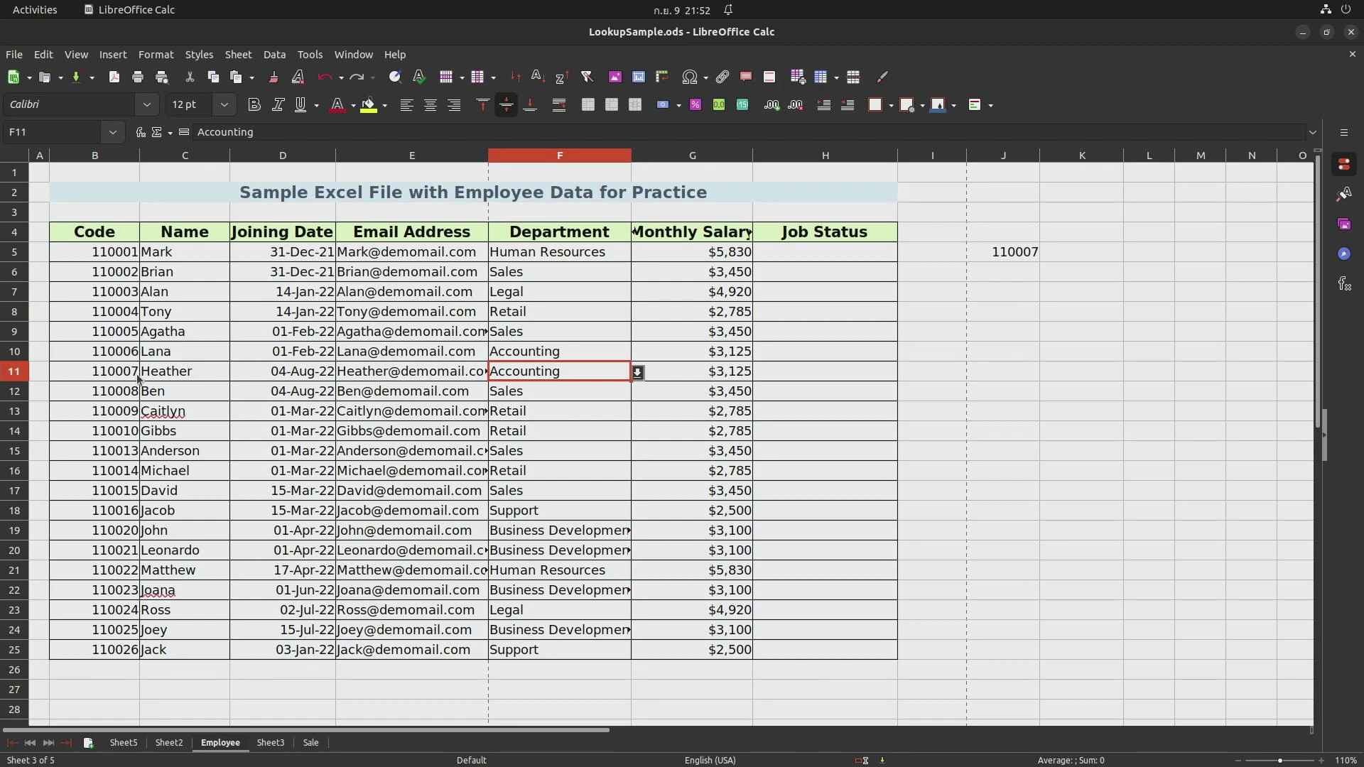
left_click(126, 291)
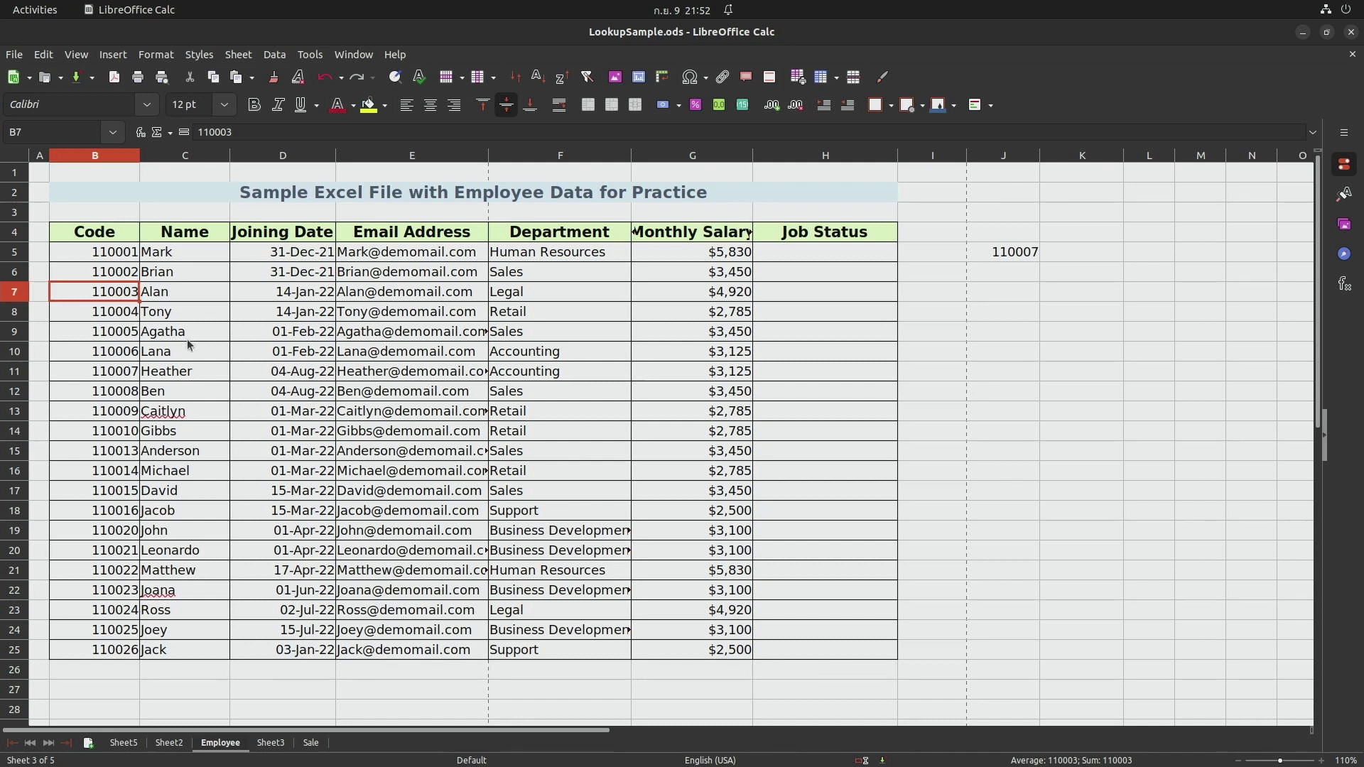
left_click(110, 433)
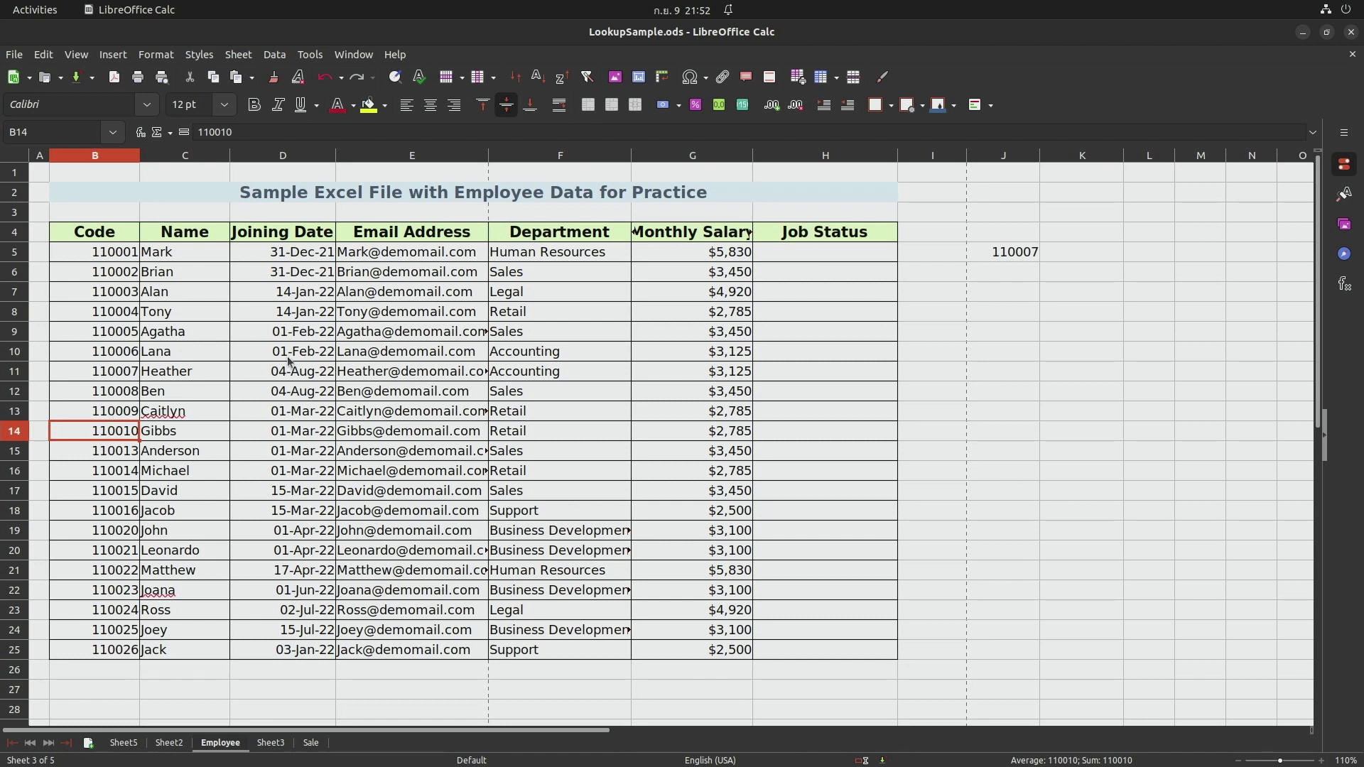
Start a VLOOKUP formula in cell K5 with J5 as the search criterion.
left_click(1075, 250)
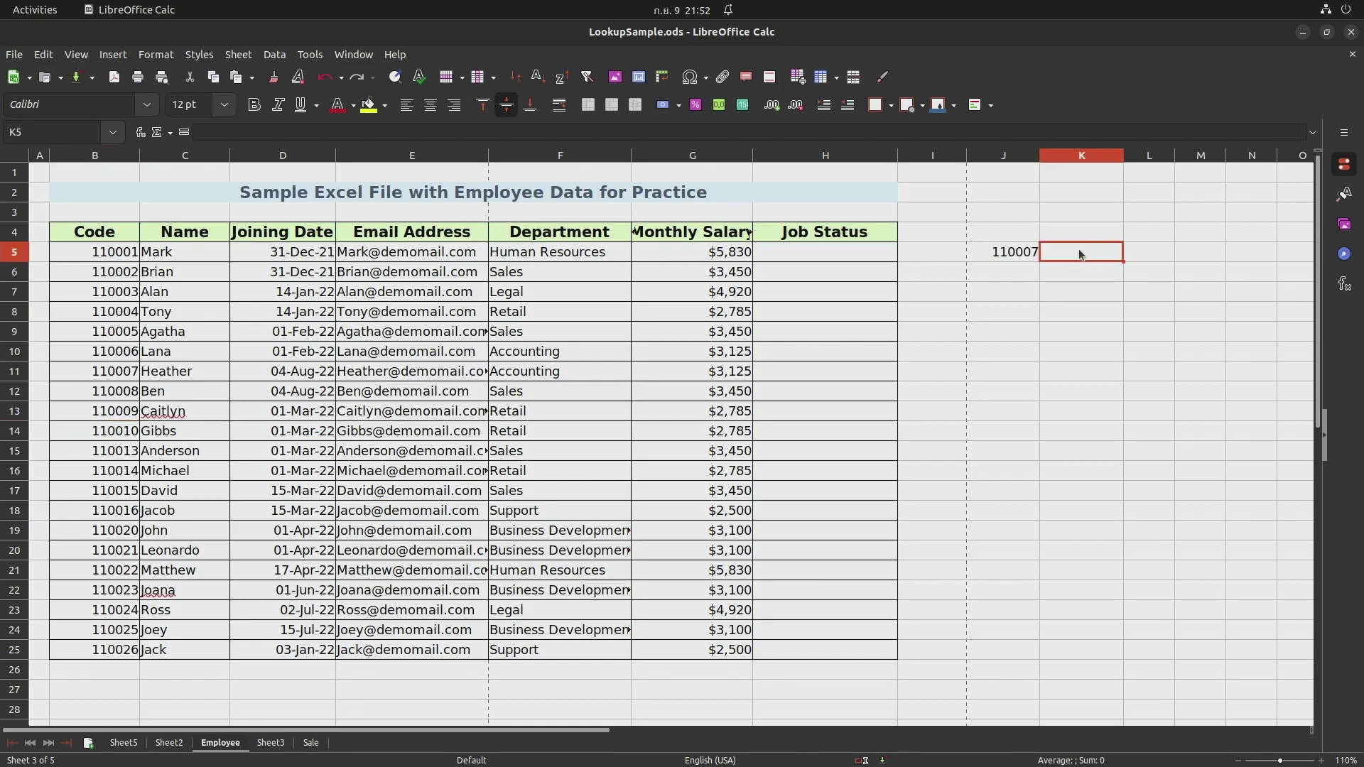
type("=VLOOKUP(")
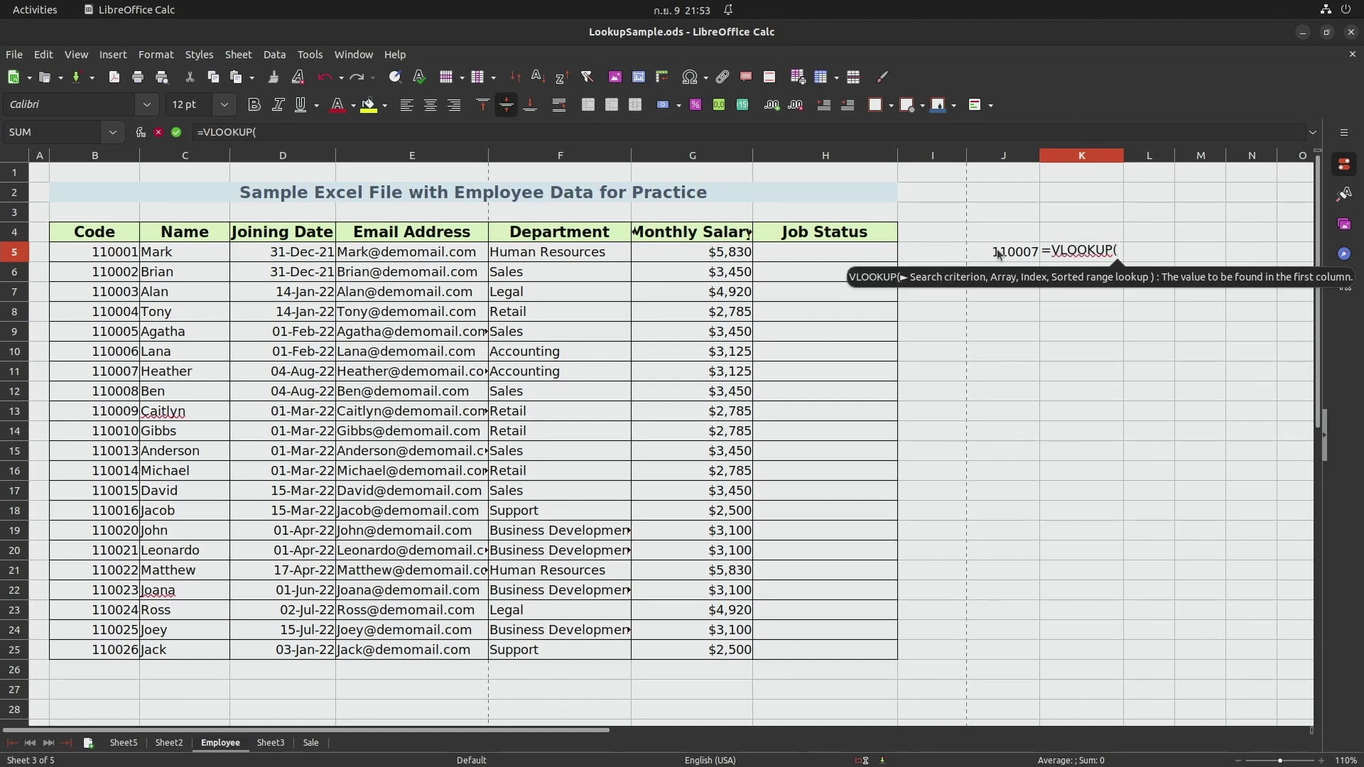
left_click(998, 253)
left_click(1136, 250)
type(",")
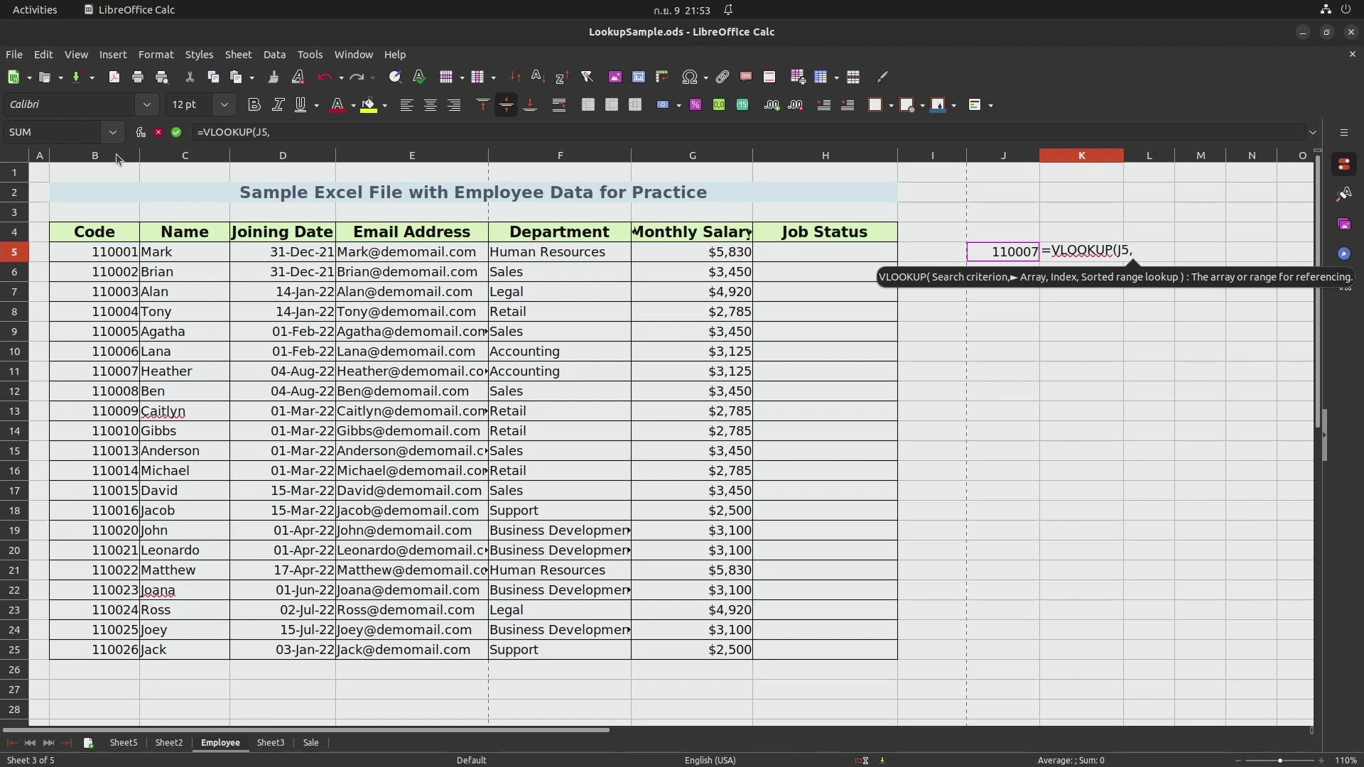
left_click_drag(117, 159, 299, 156)
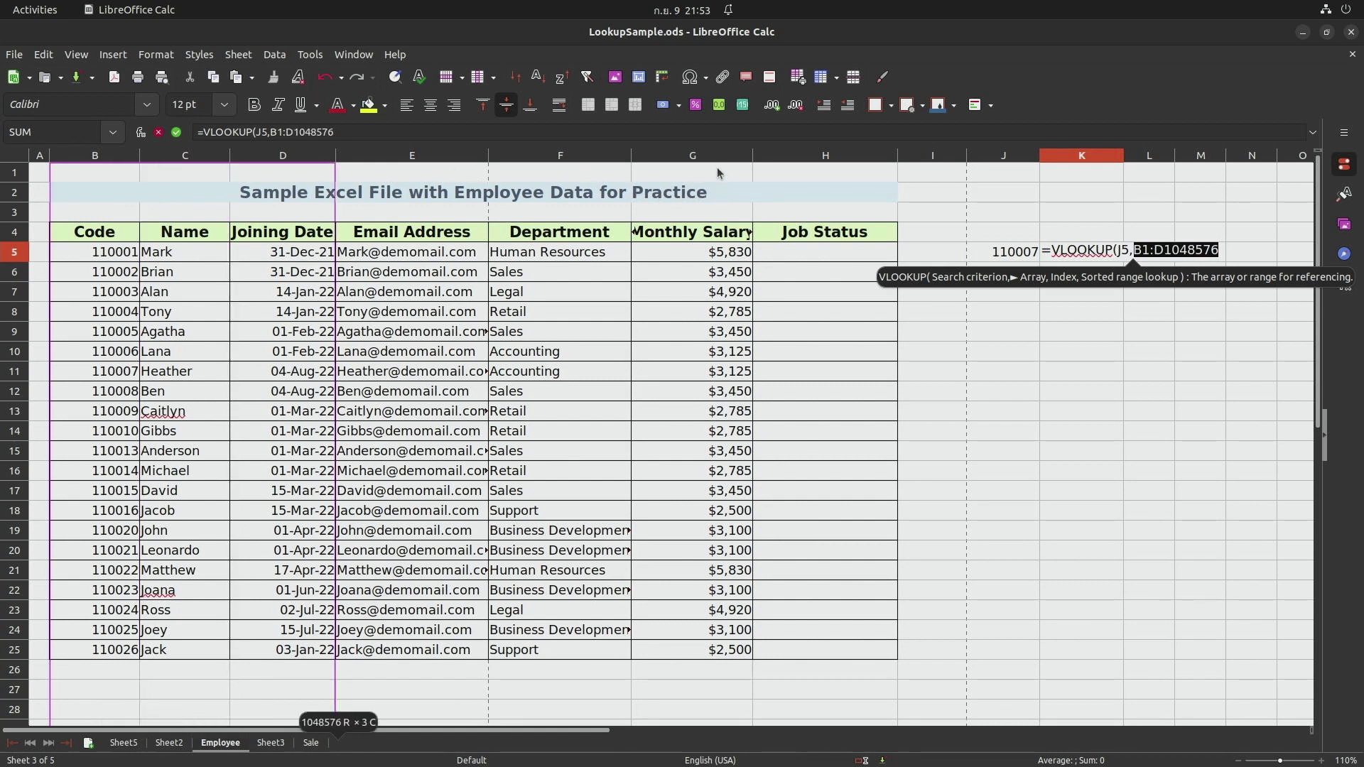
left_click_drag(717, 172, 724, 153)
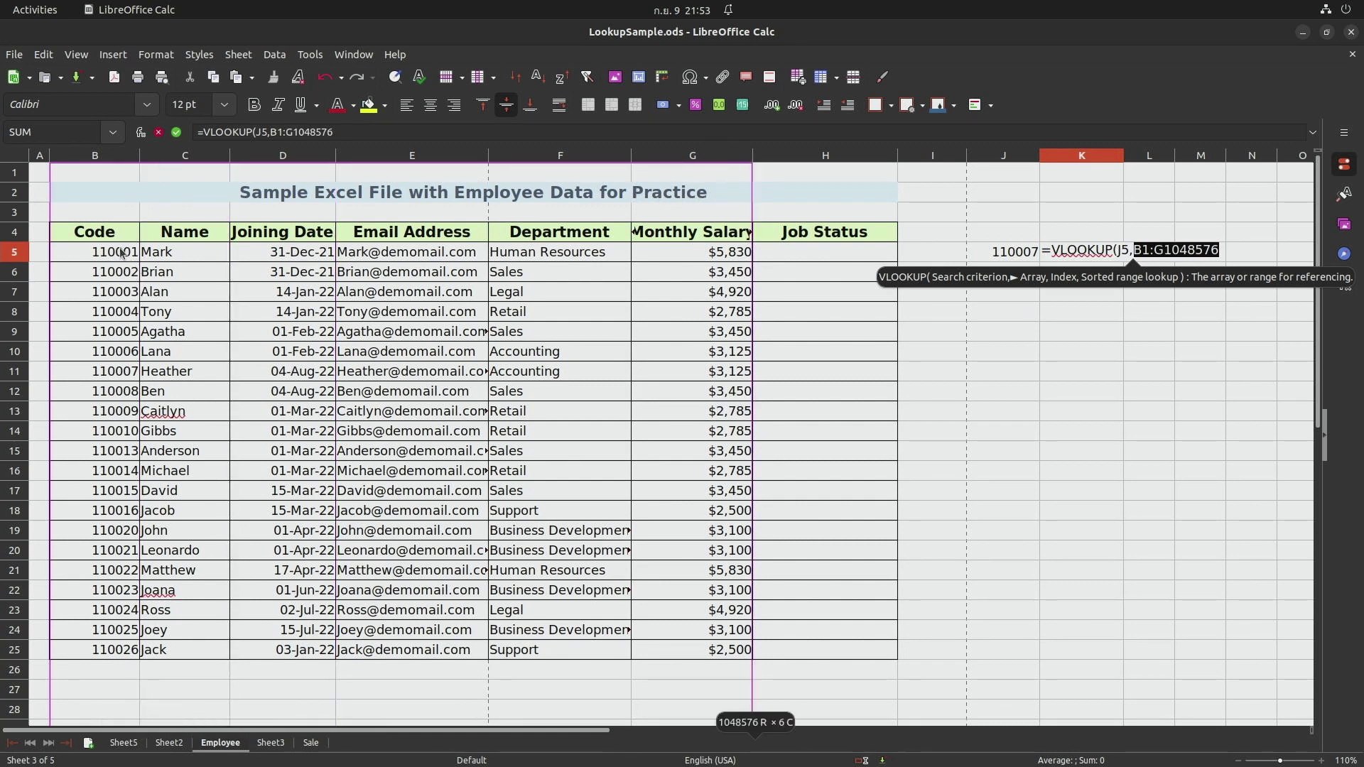
left_click_drag(121, 252, 721, 657)
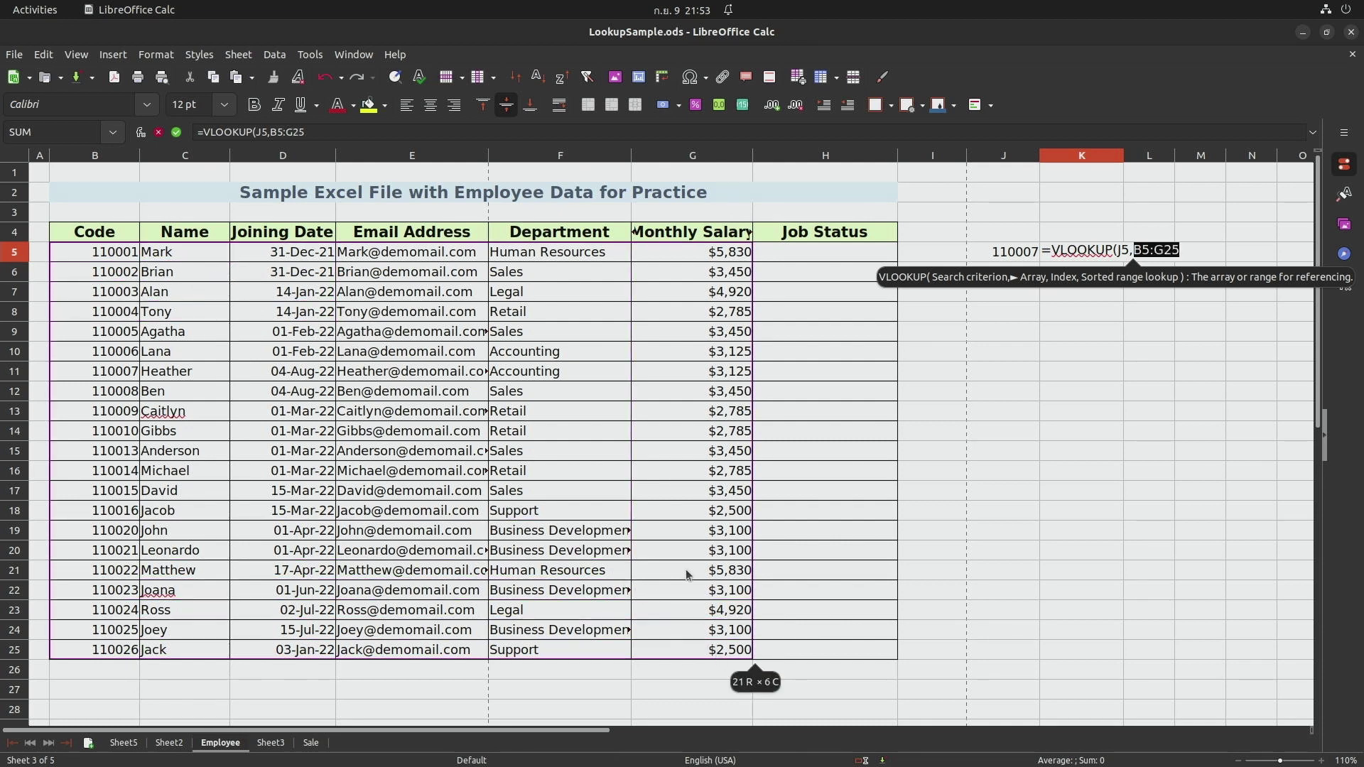
left_click(292, 318)
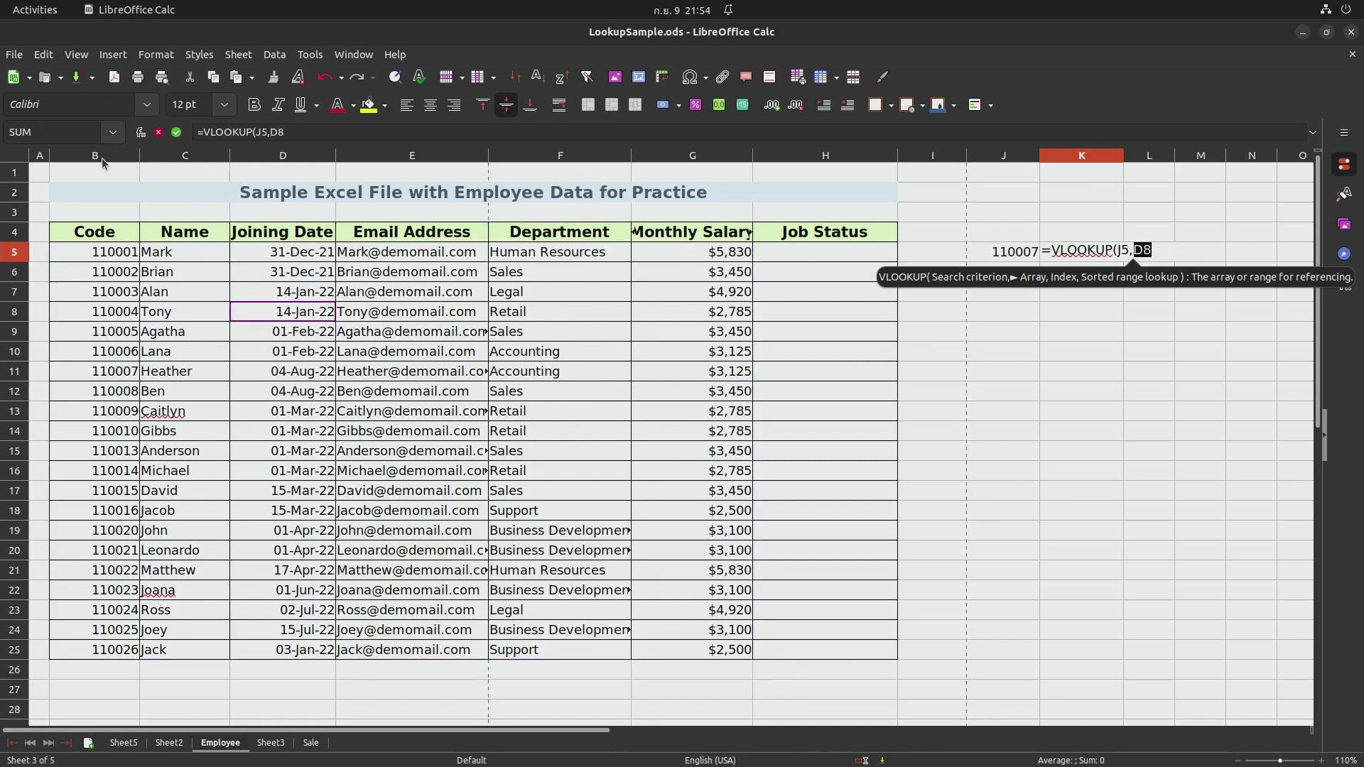
Complete the VLOOKUP in K5 with entire columns B to G as the array, column index 5, and FALSE as the search type.
left_click_drag(102, 162, 779, 248)
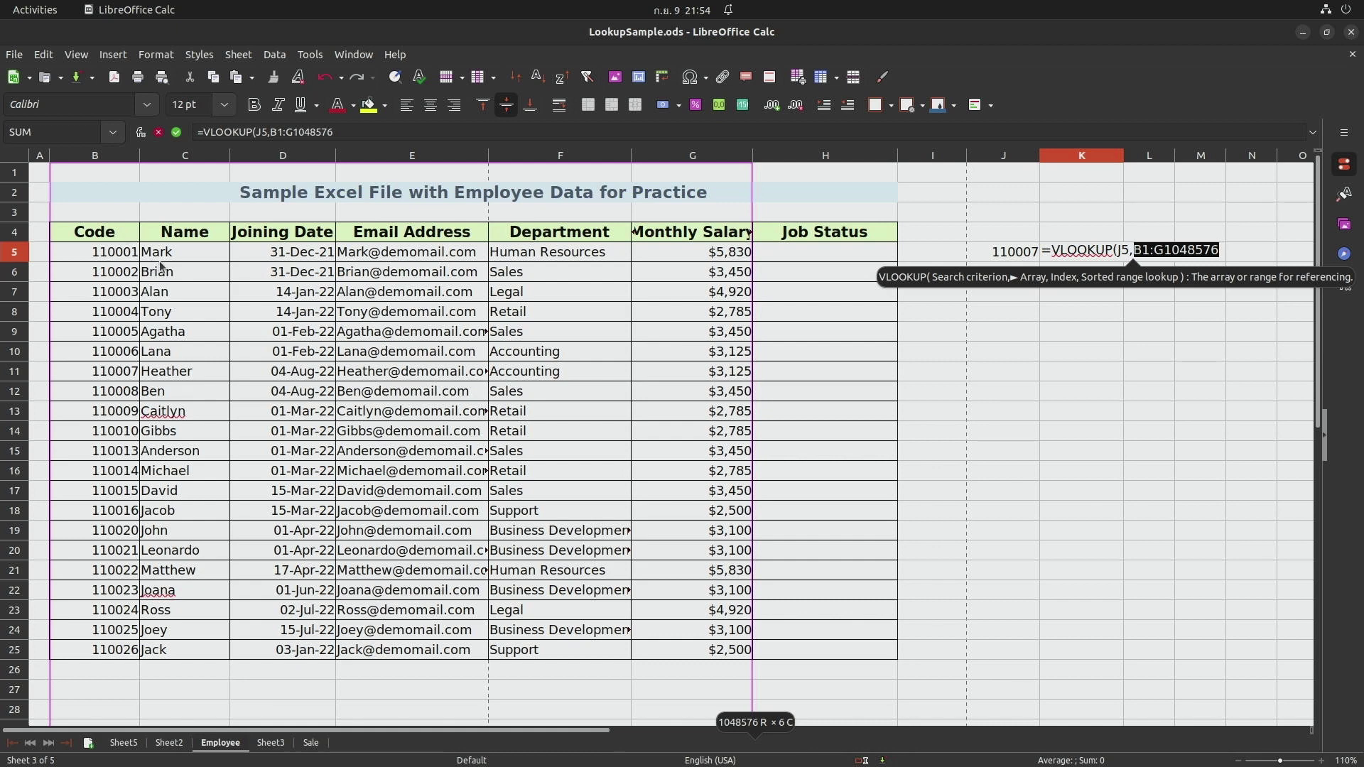
left_click(1223, 253)
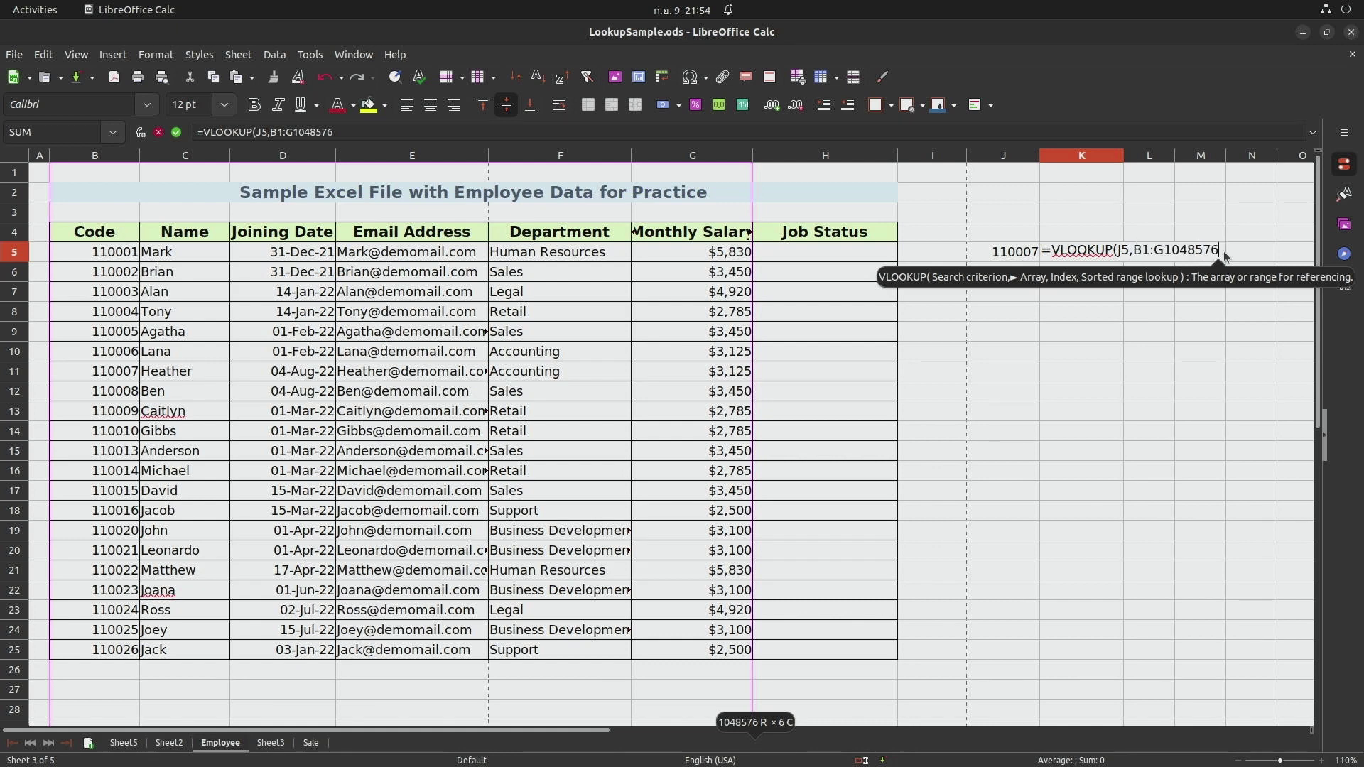
type(",")
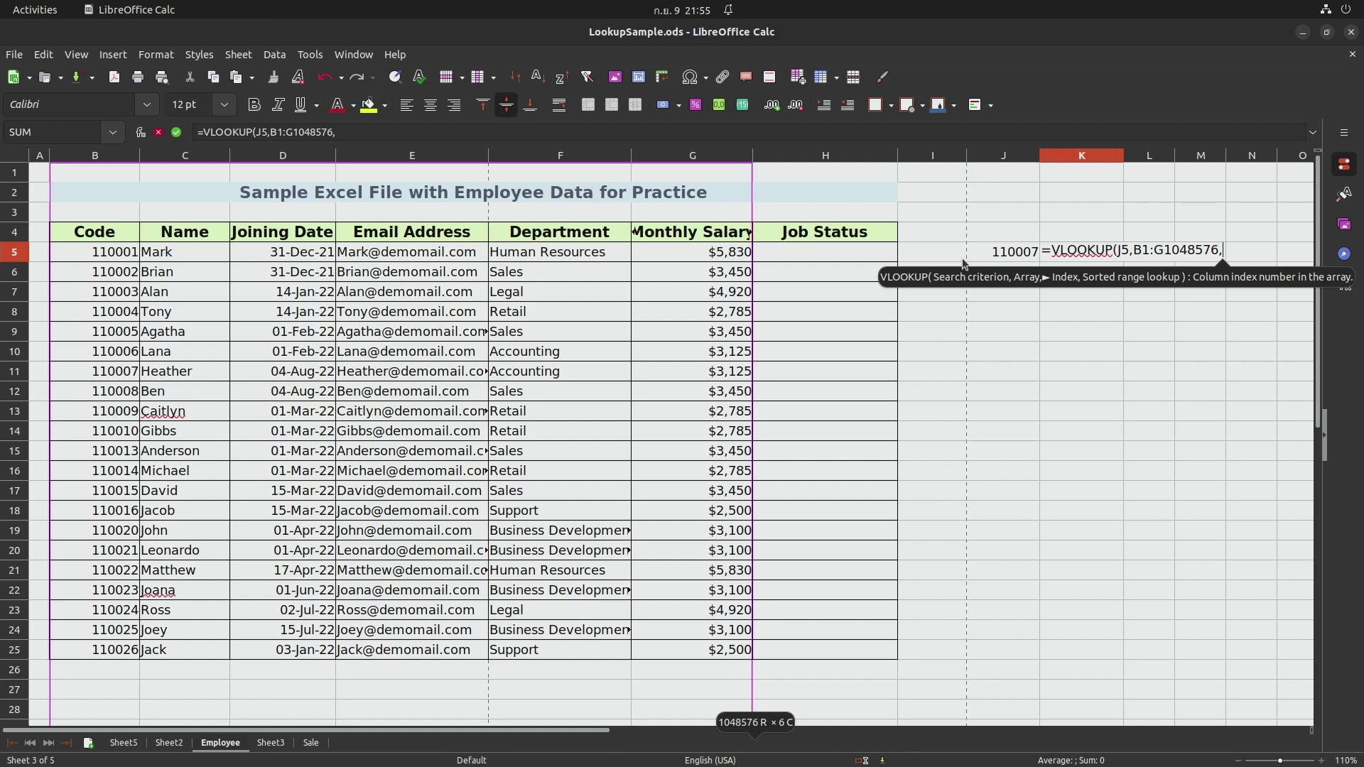
type("5")
type(",")
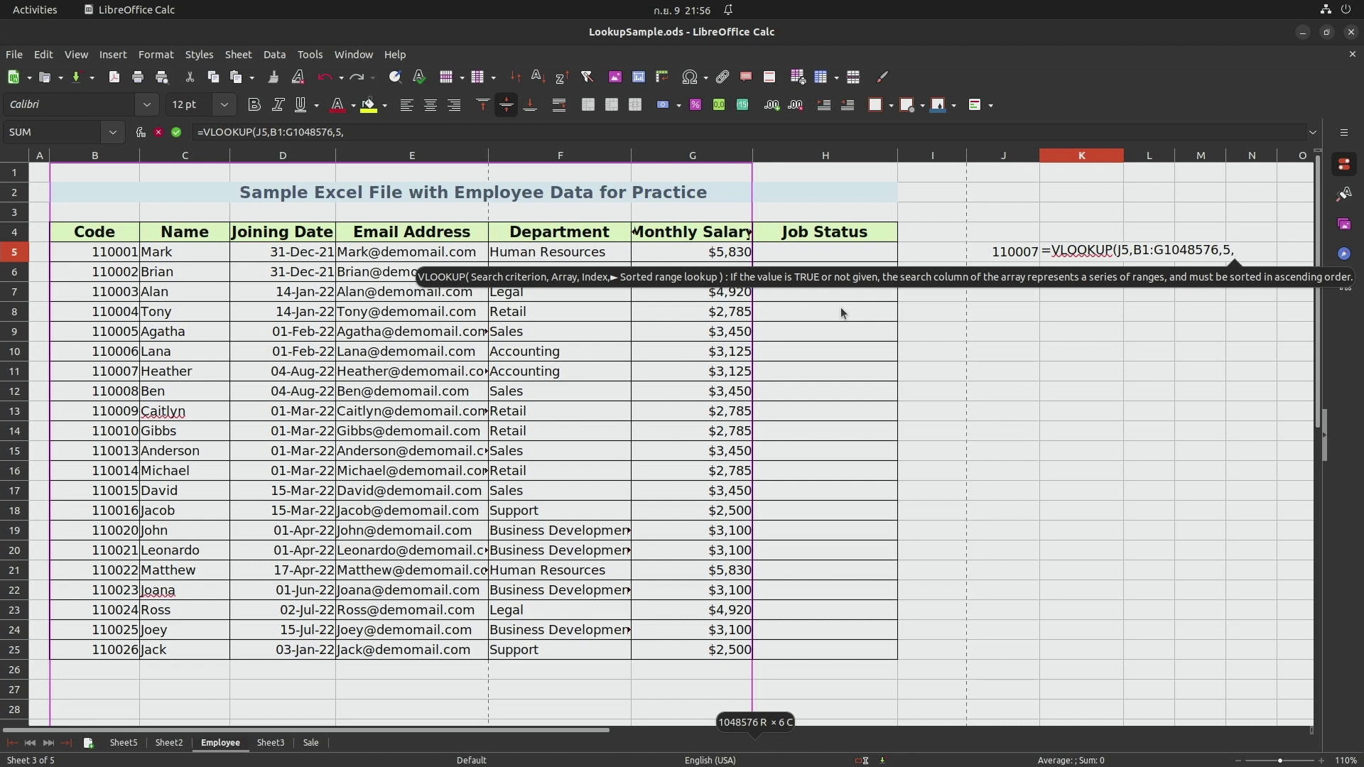
type("FALSE")
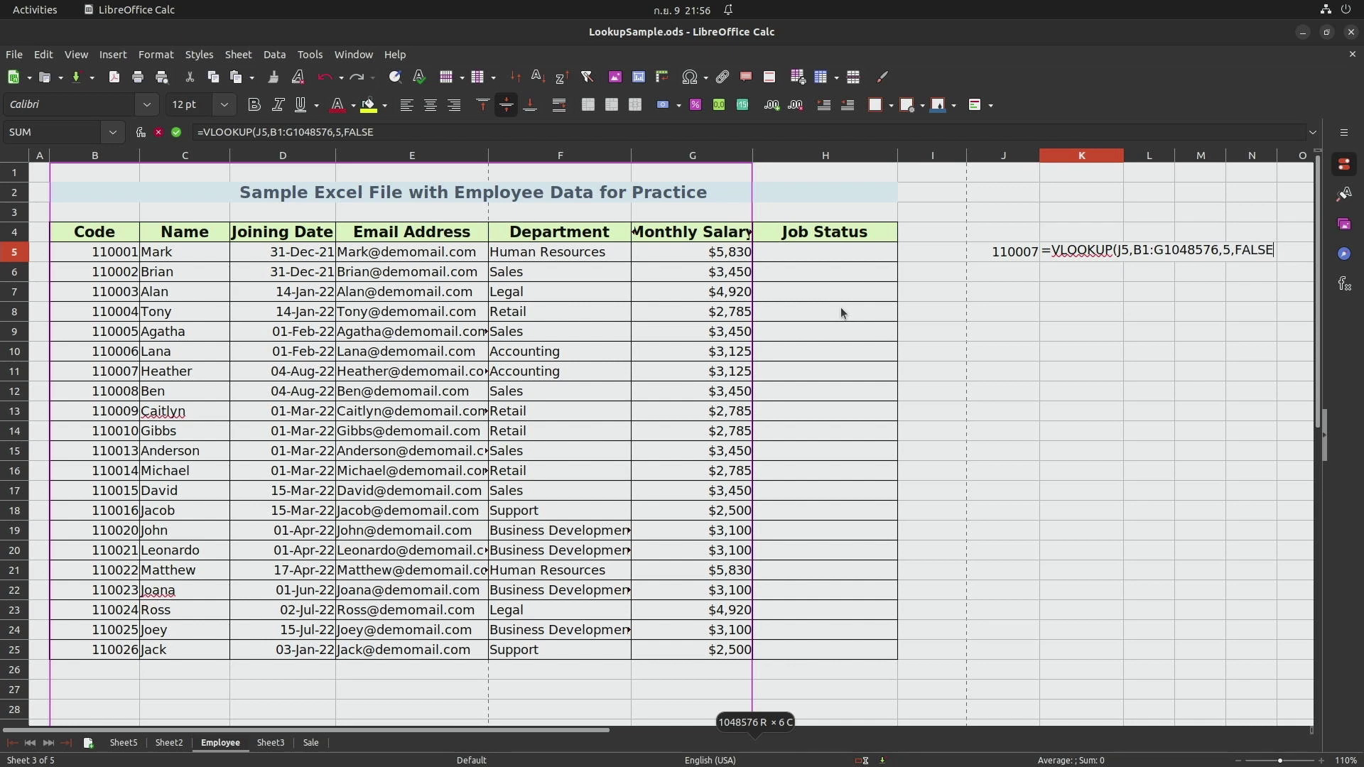
type(")")
key("Return")
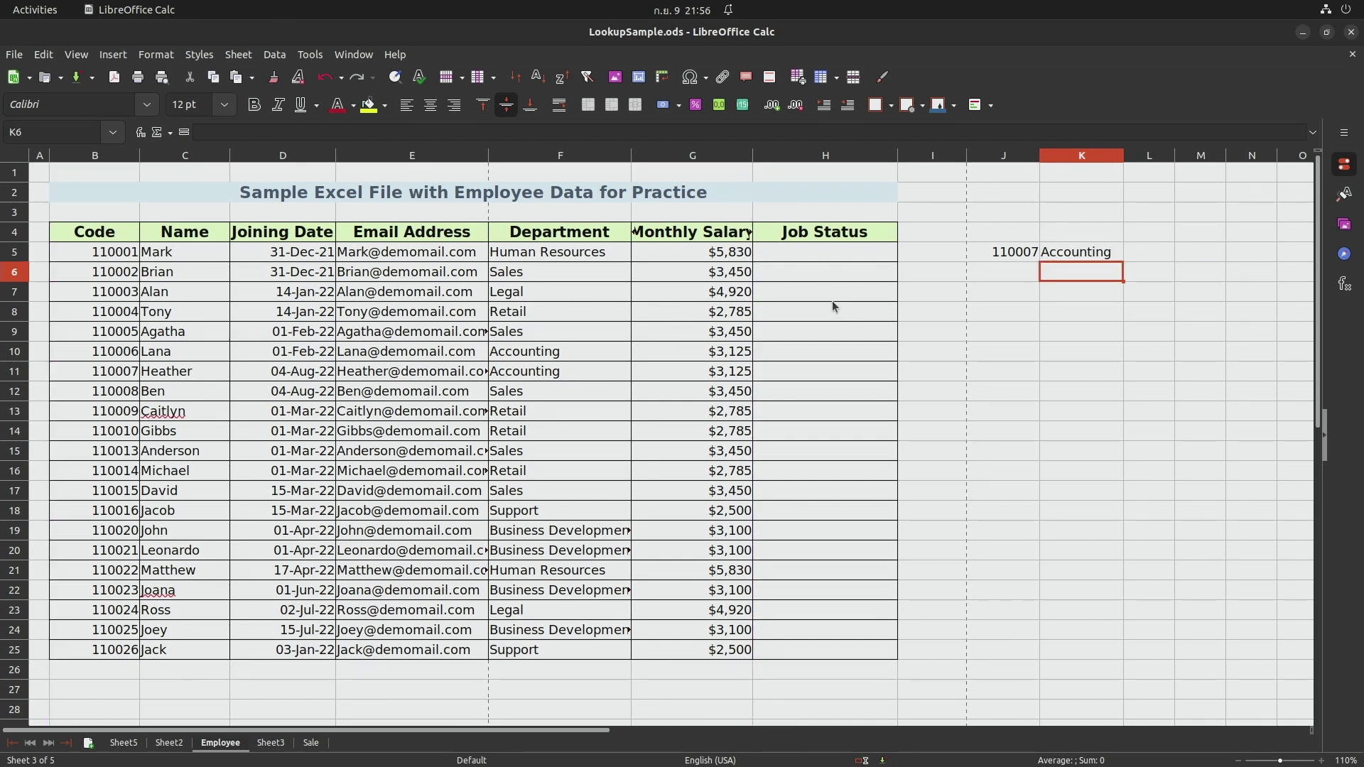
left_click(1065, 252)
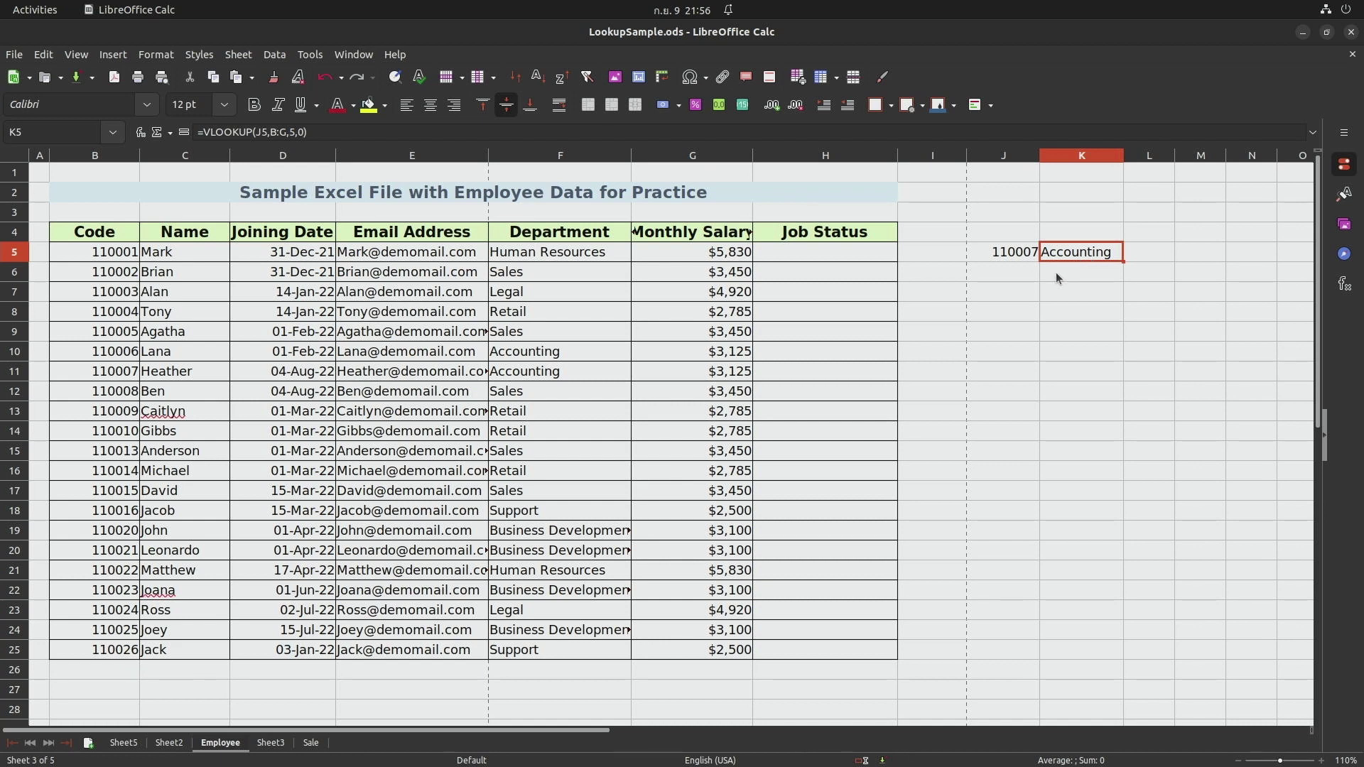
Enter a second lookup code, 110011, in cell J7.
left_click(1001, 298)
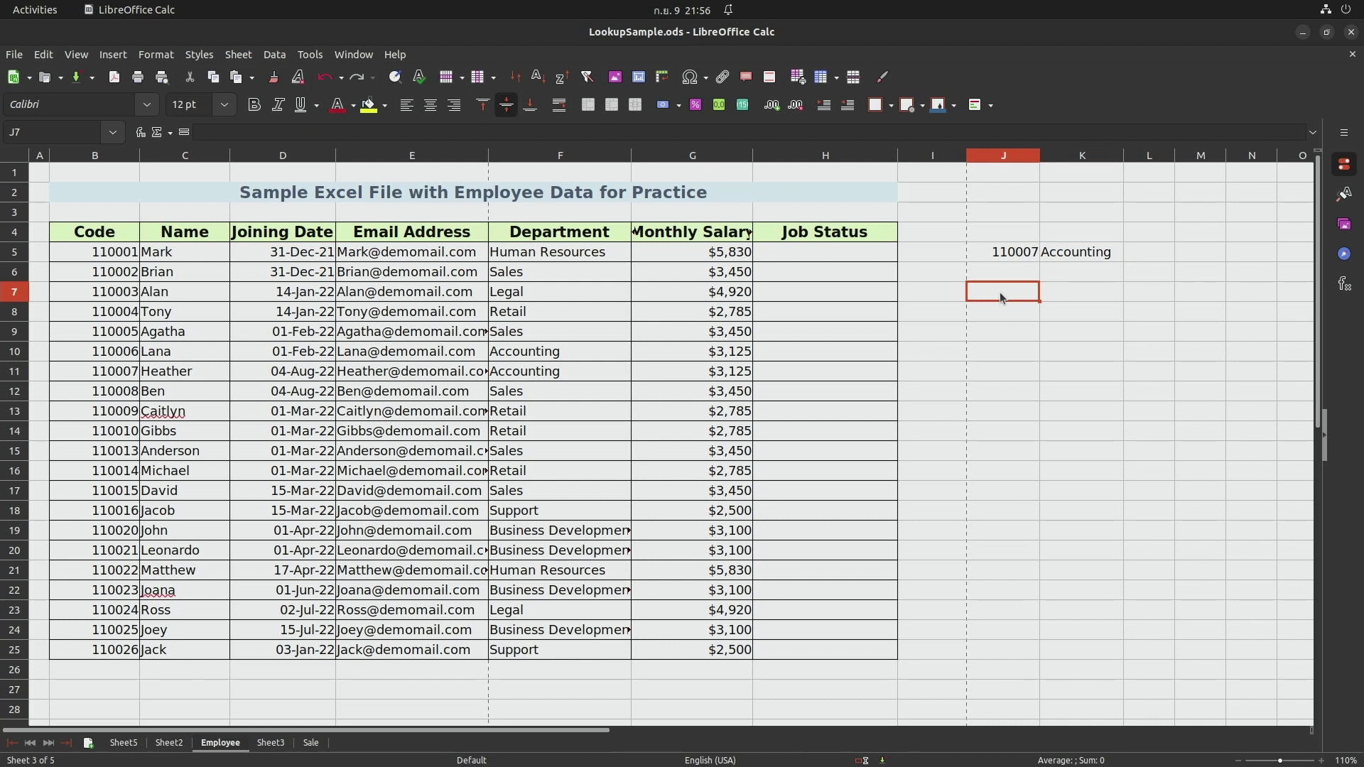
type("110011")
key("Return")
left_click(999, 292)
Start a VLOOKUP formula in cell K7 with J7 as the search criterion.
left_click(1057, 290)
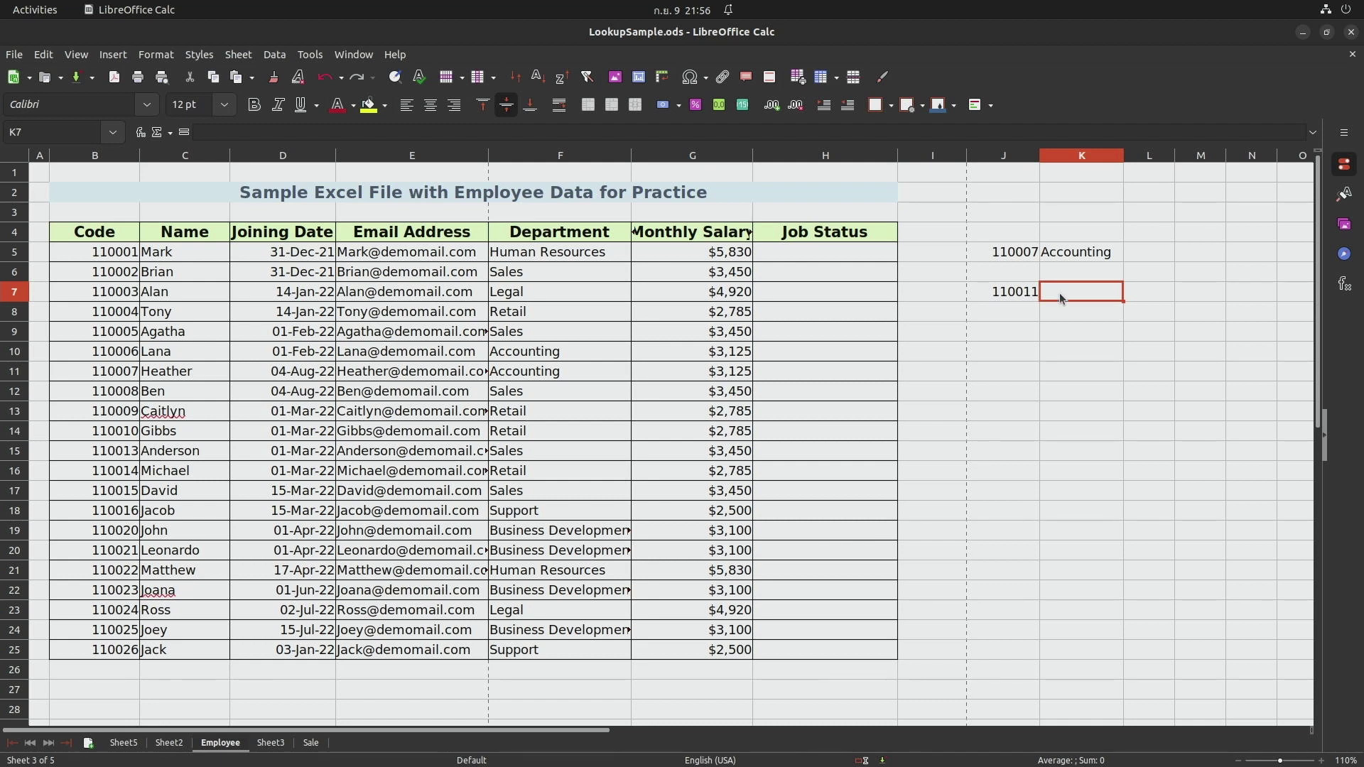
type("=")
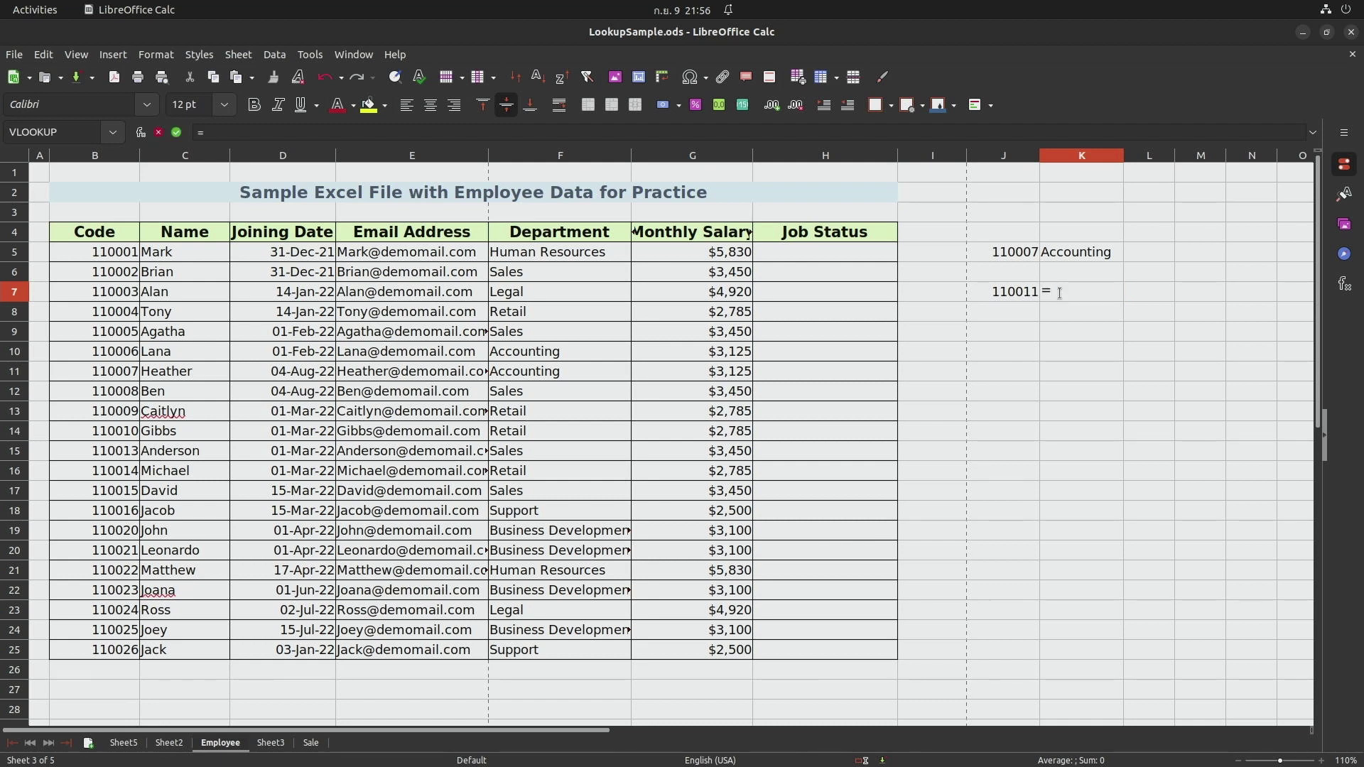
type("VLOOKUP(")
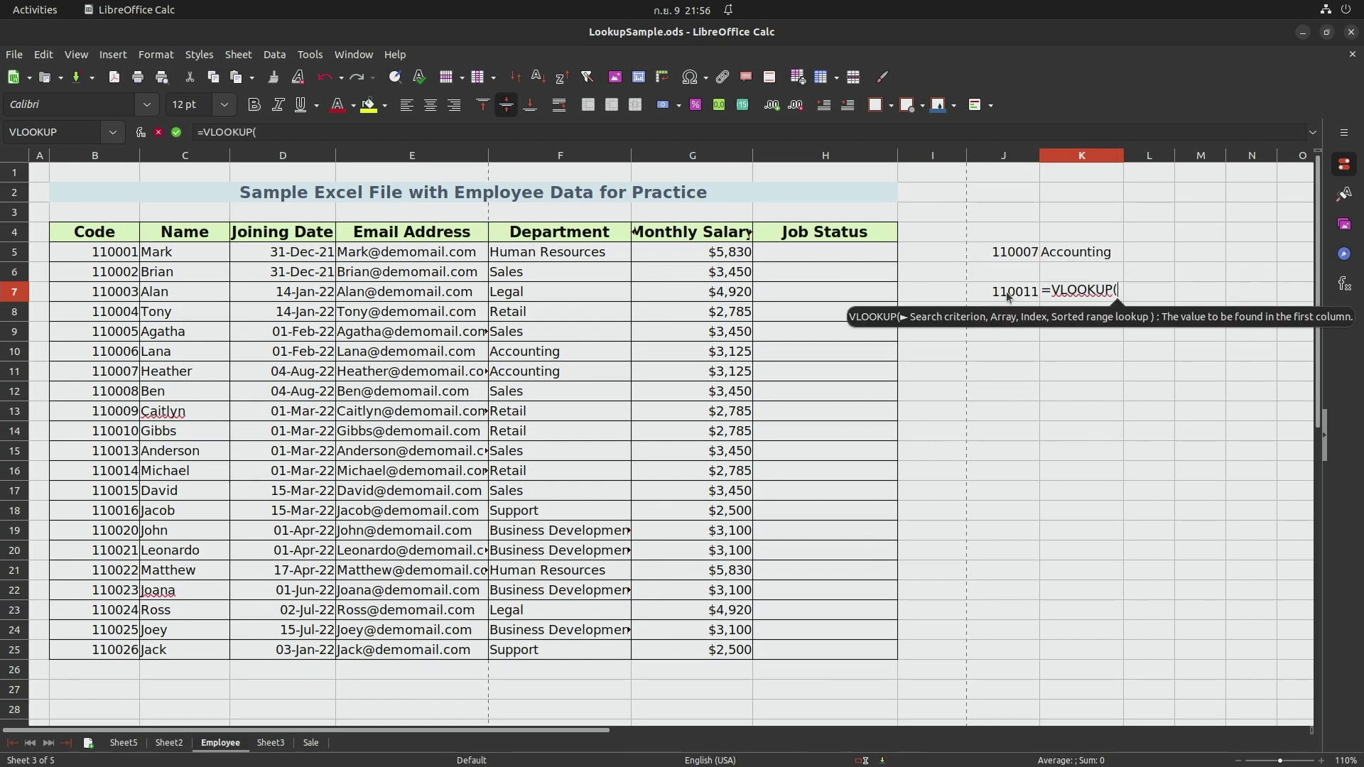
left_click(1007, 296)
type(",")
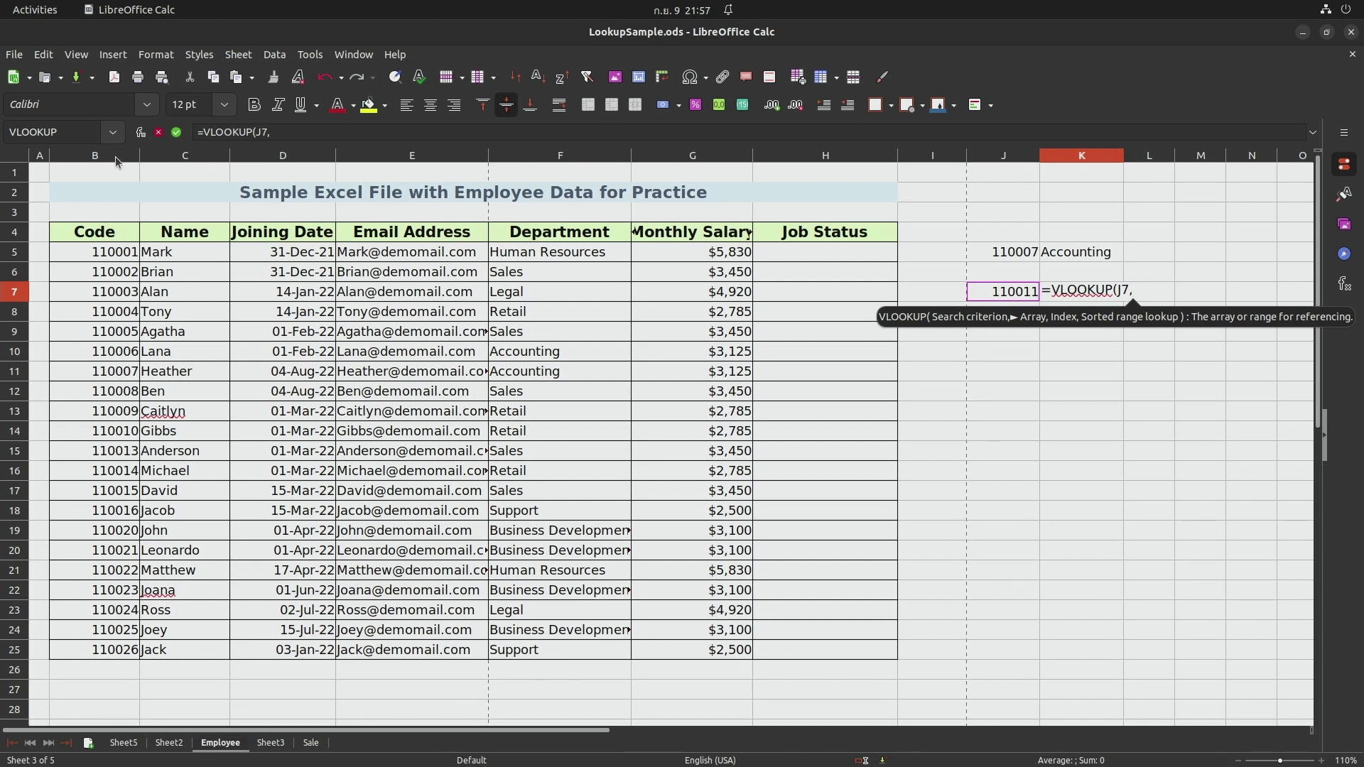
Complete the VLOOKUP in K7 with entire columns B to G as the array, column index 2, and FALSE as the search type.
left_click_drag(116, 157, 363, 176)
left_click_drag(269, 177, 203, 156)
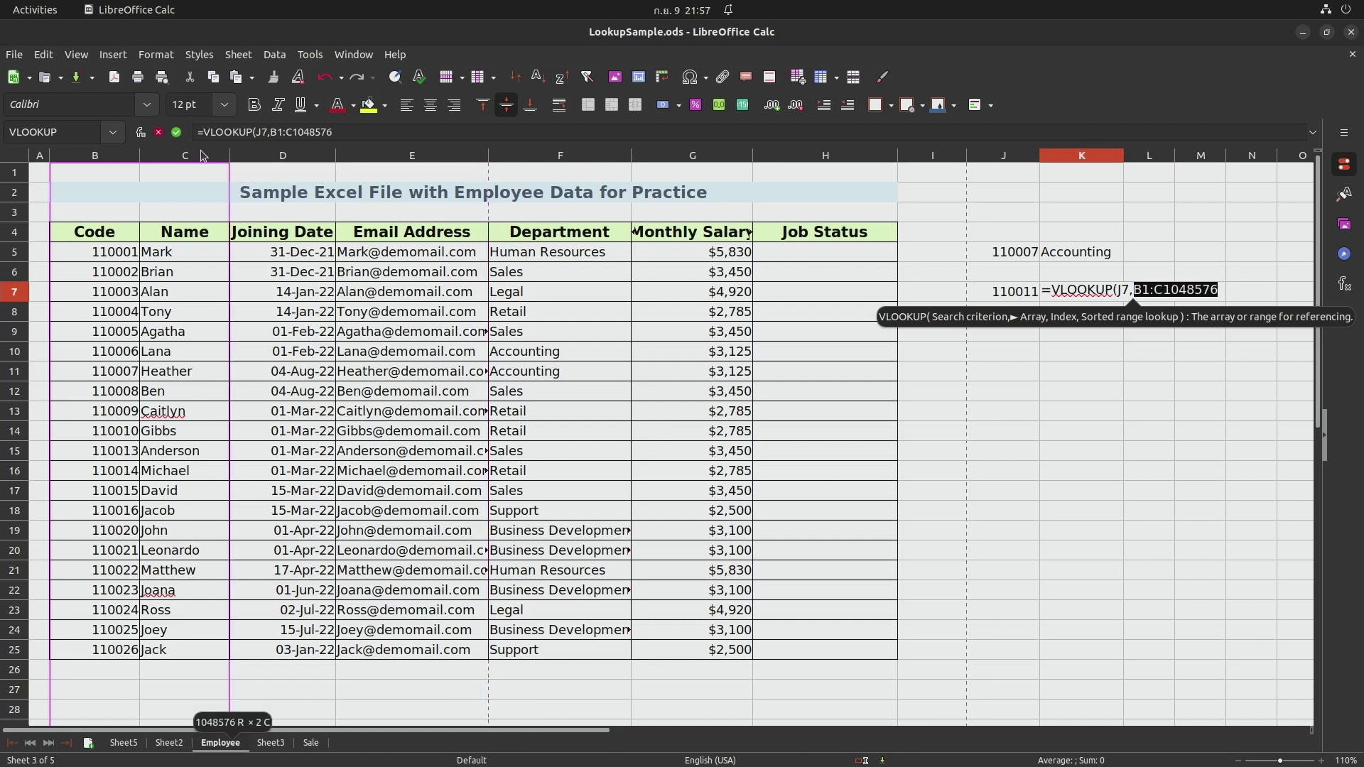
left_click_drag(203, 156, 718, 181)
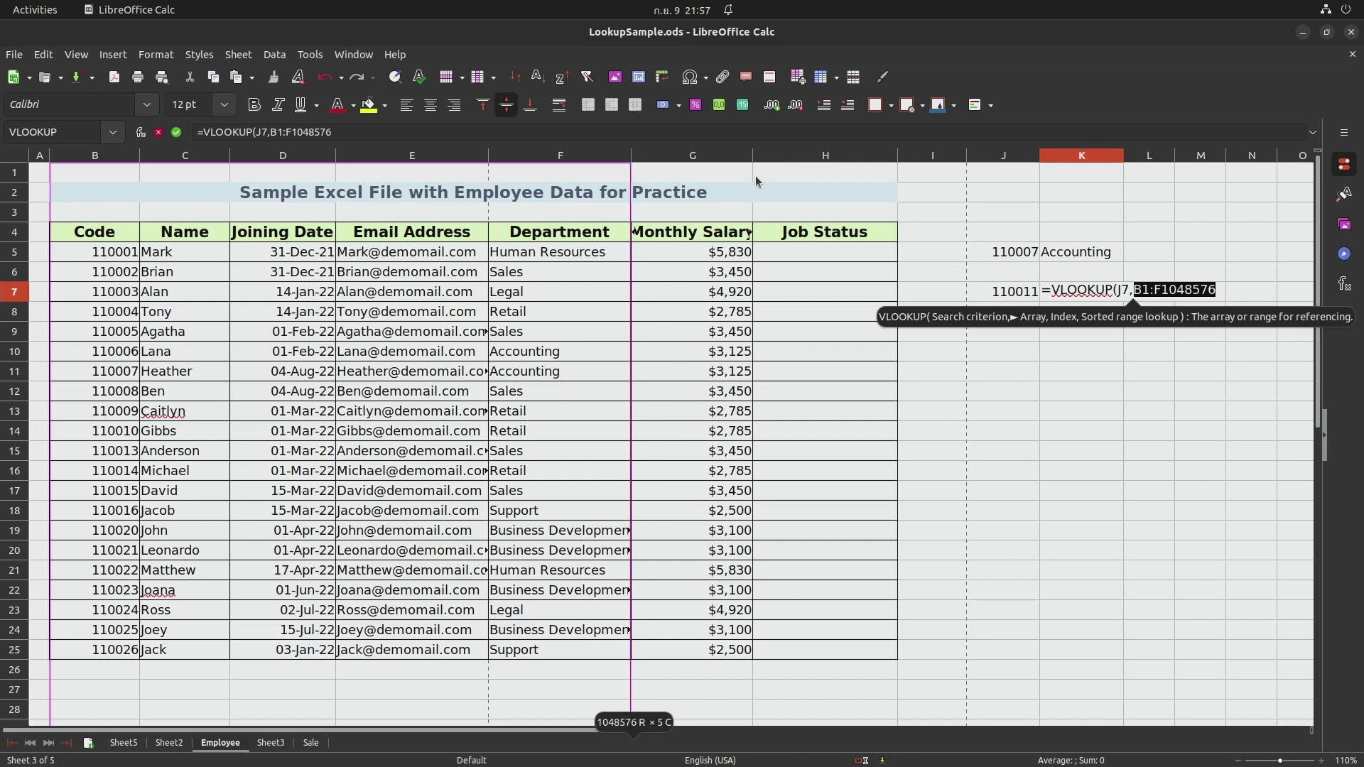
left_click_drag(589, 181, 755, 159)
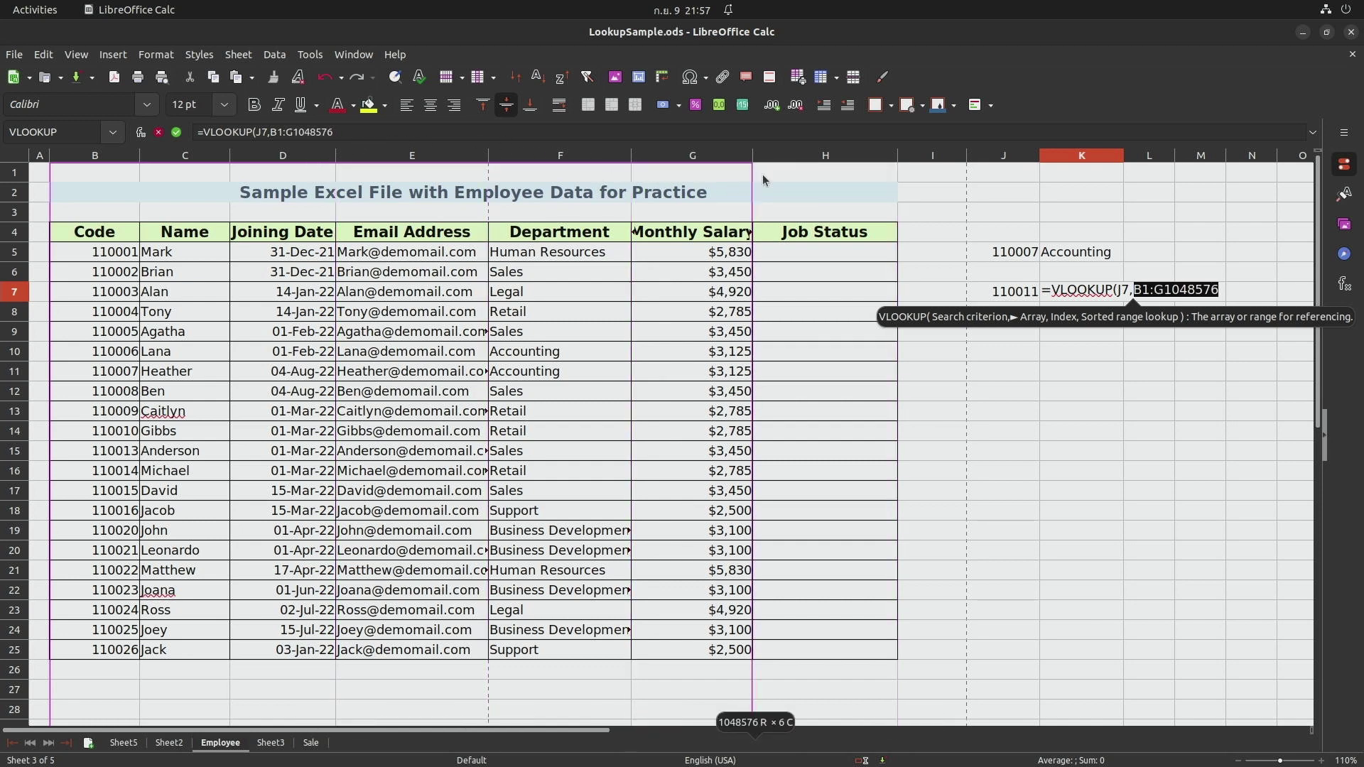
left_click(1223, 289)
type(",")
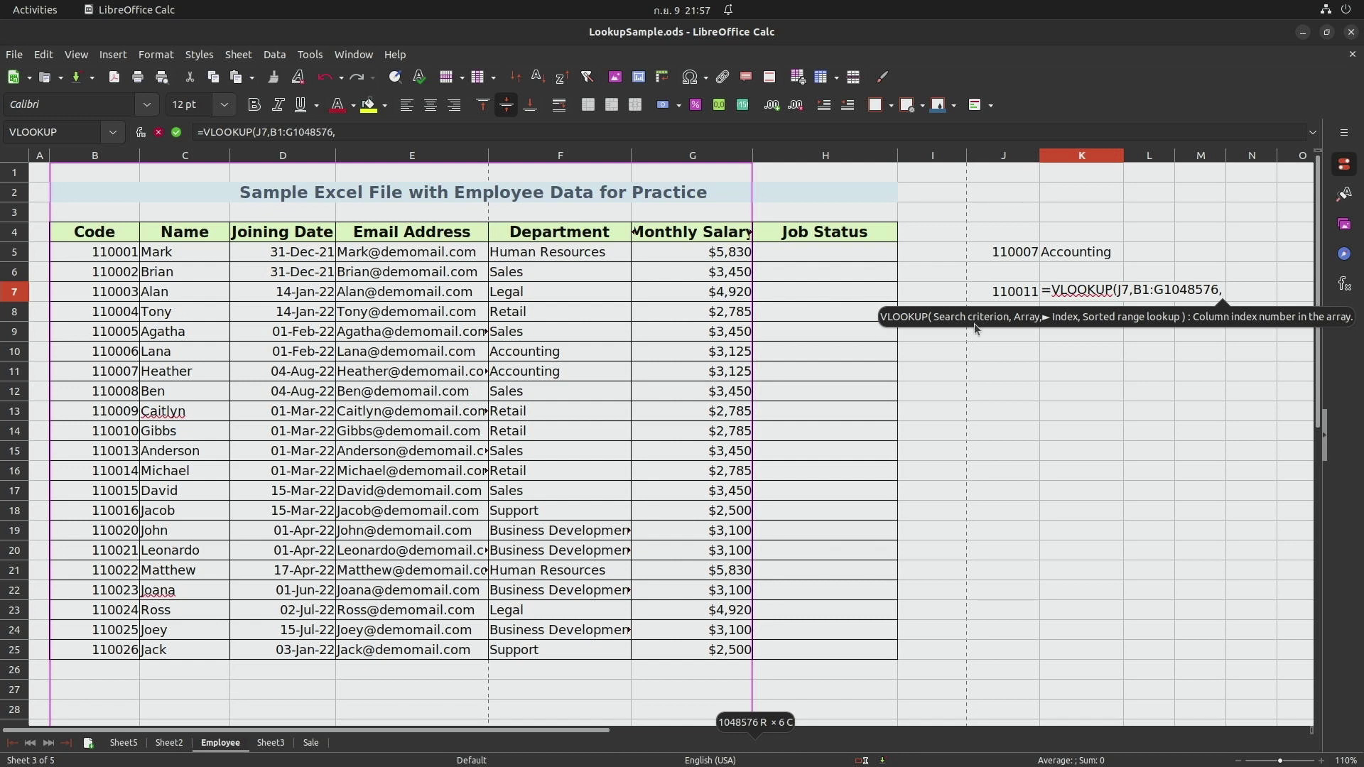
type("2,")
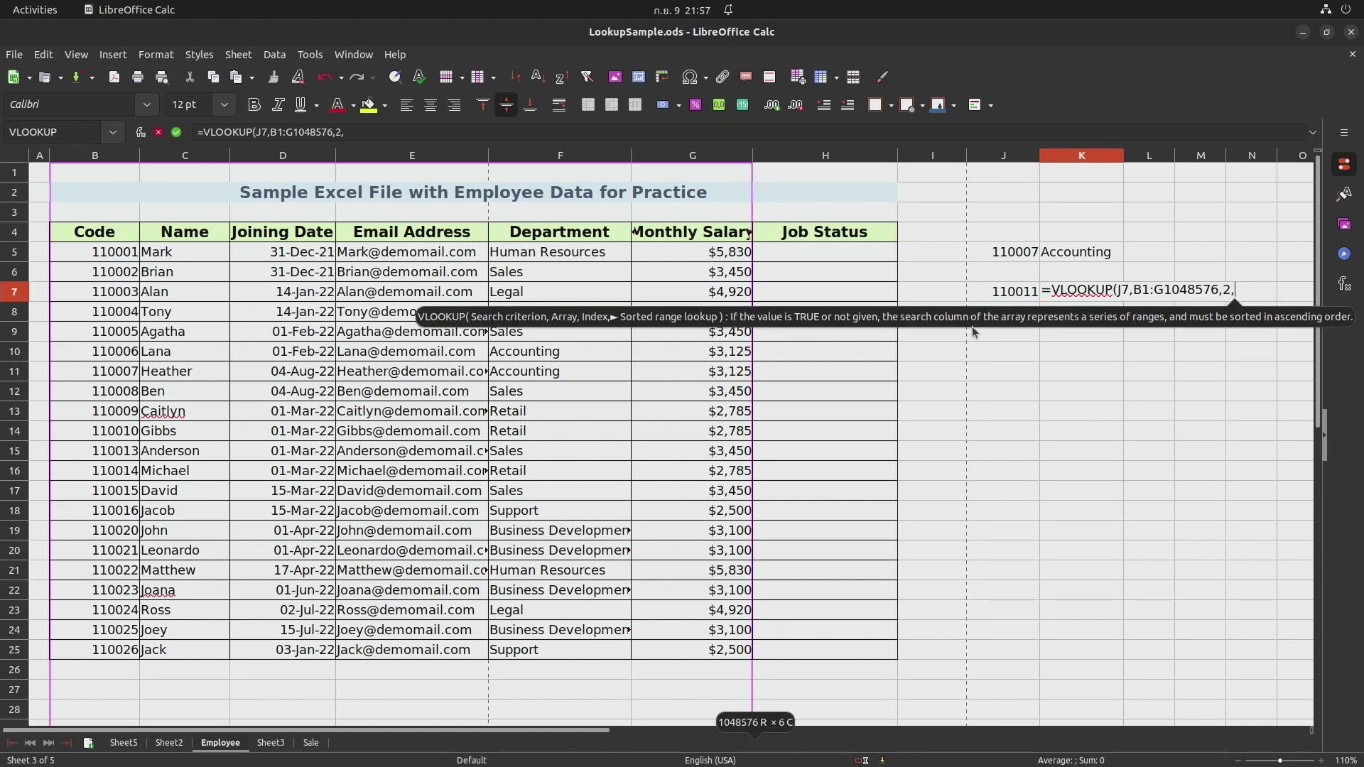
type("FALSE)")
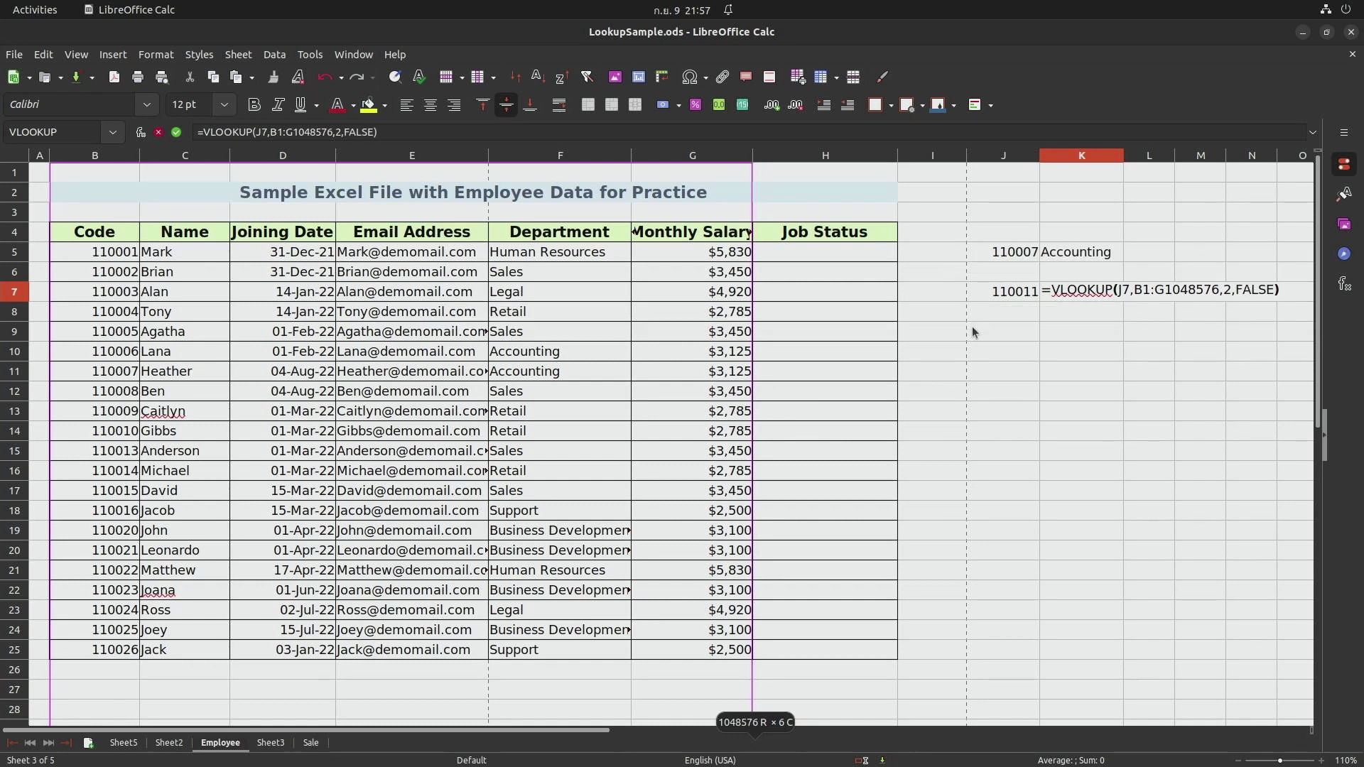
key("Return")
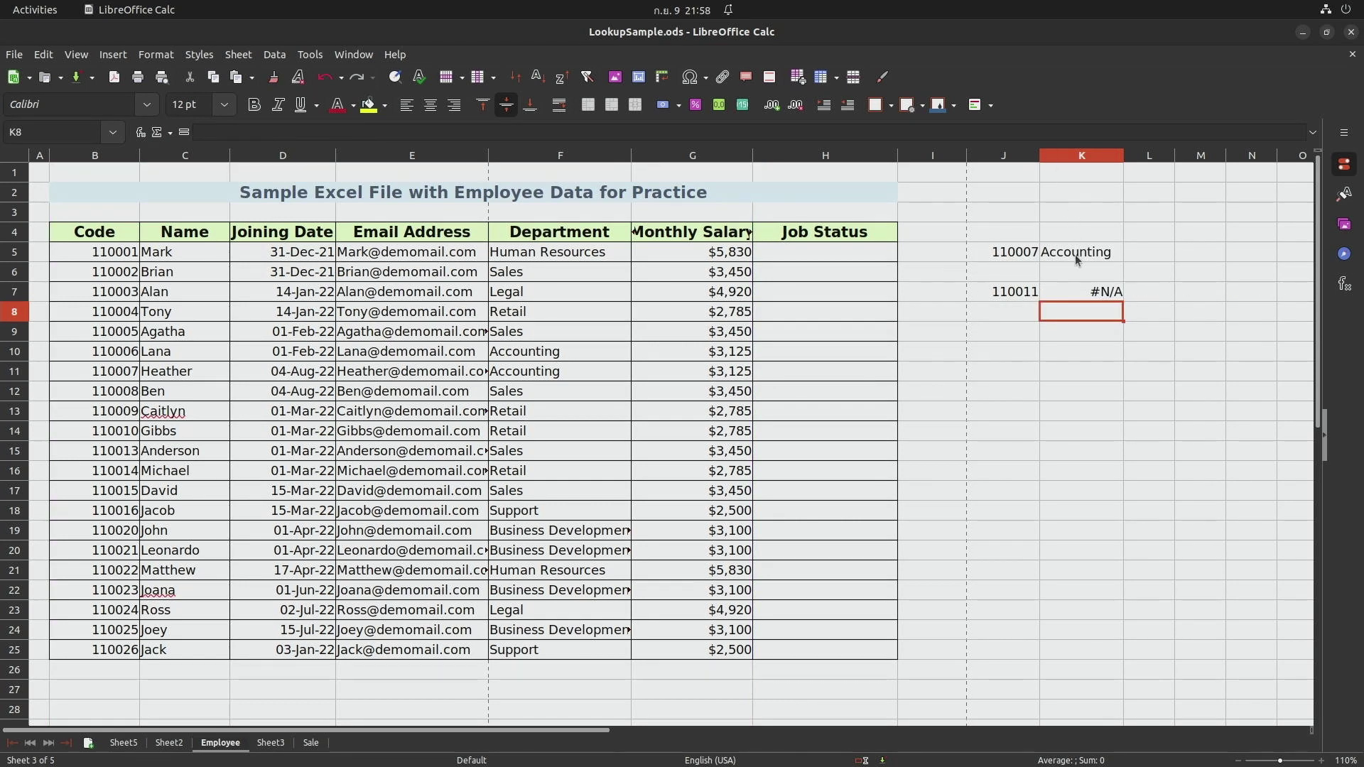
Check the VLOOKUP result and formula in K7 against the code in J7 and the employee table's Code column.
left_click(1073, 296)
left_click(1028, 299)
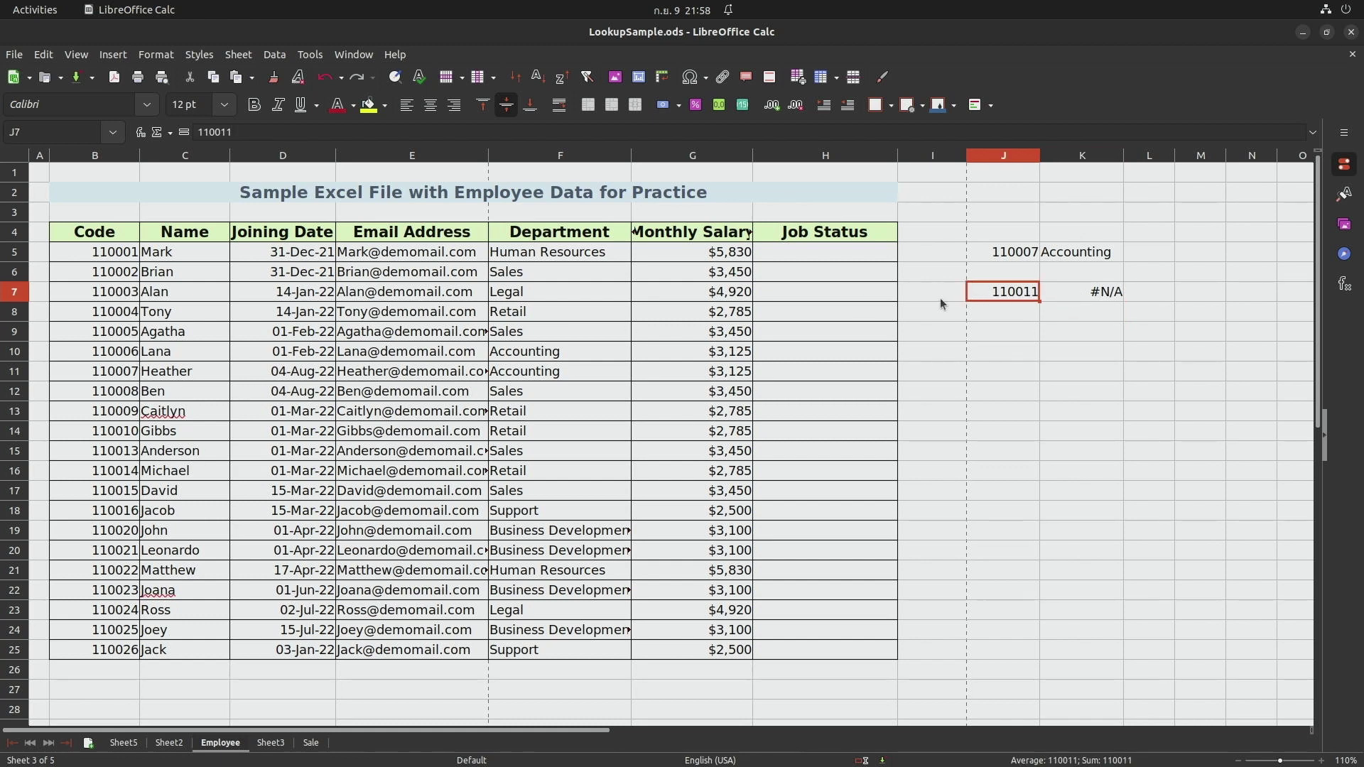
left_click(1078, 298)
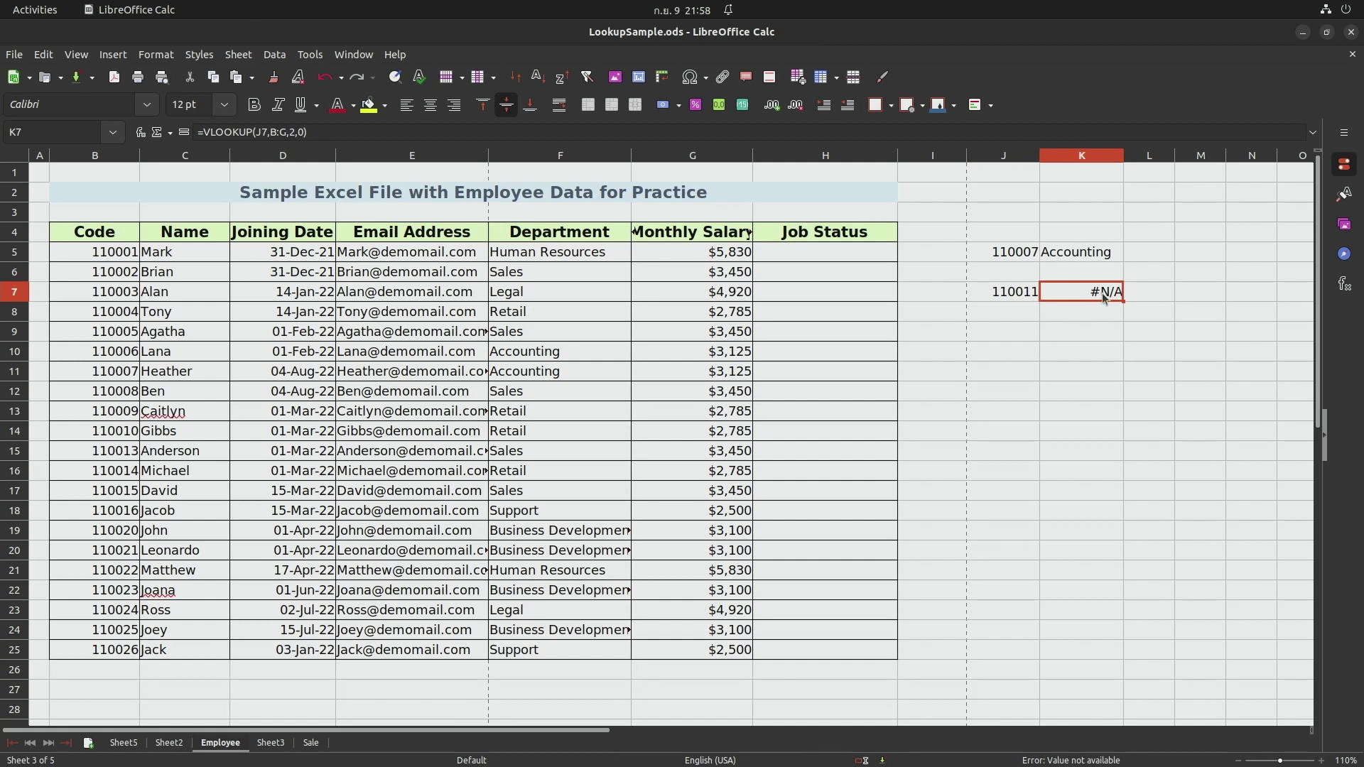
left_click(1084, 316)
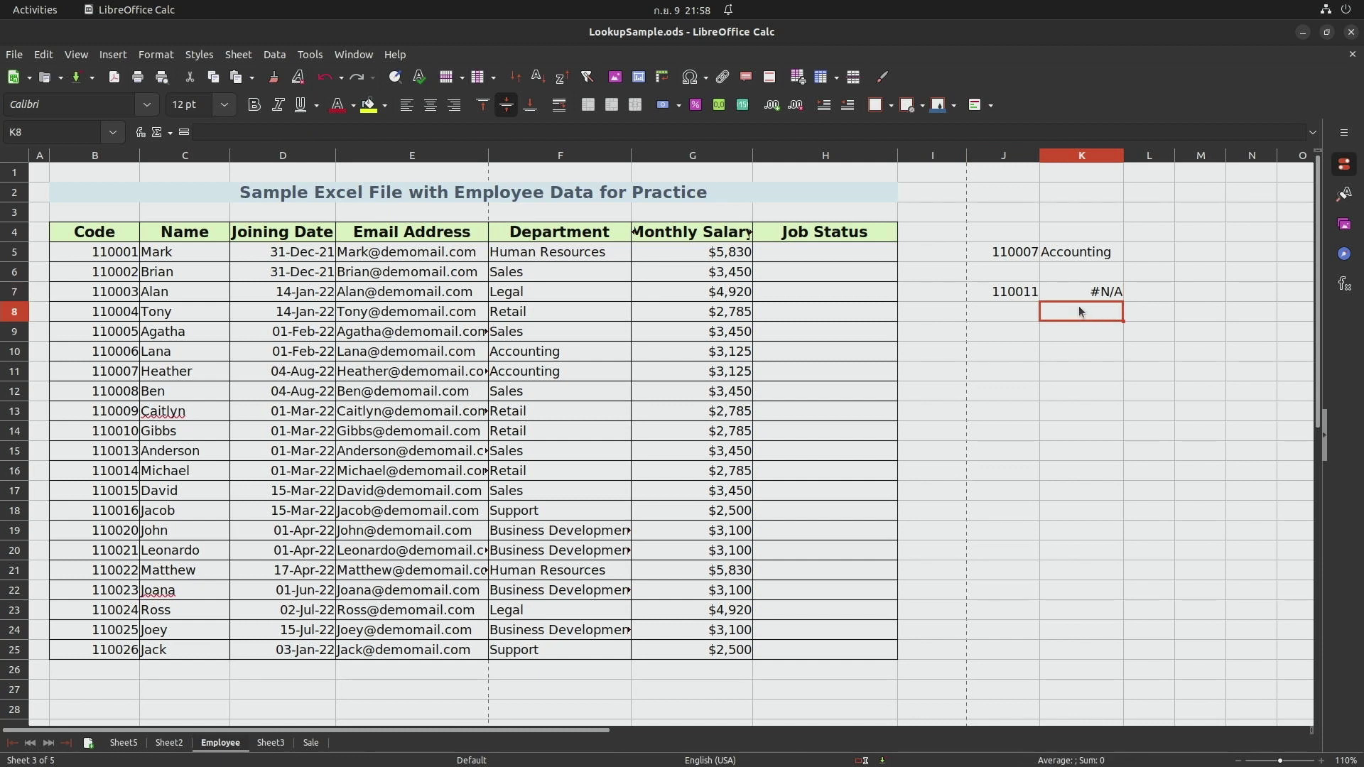
left_click(1023, 294)
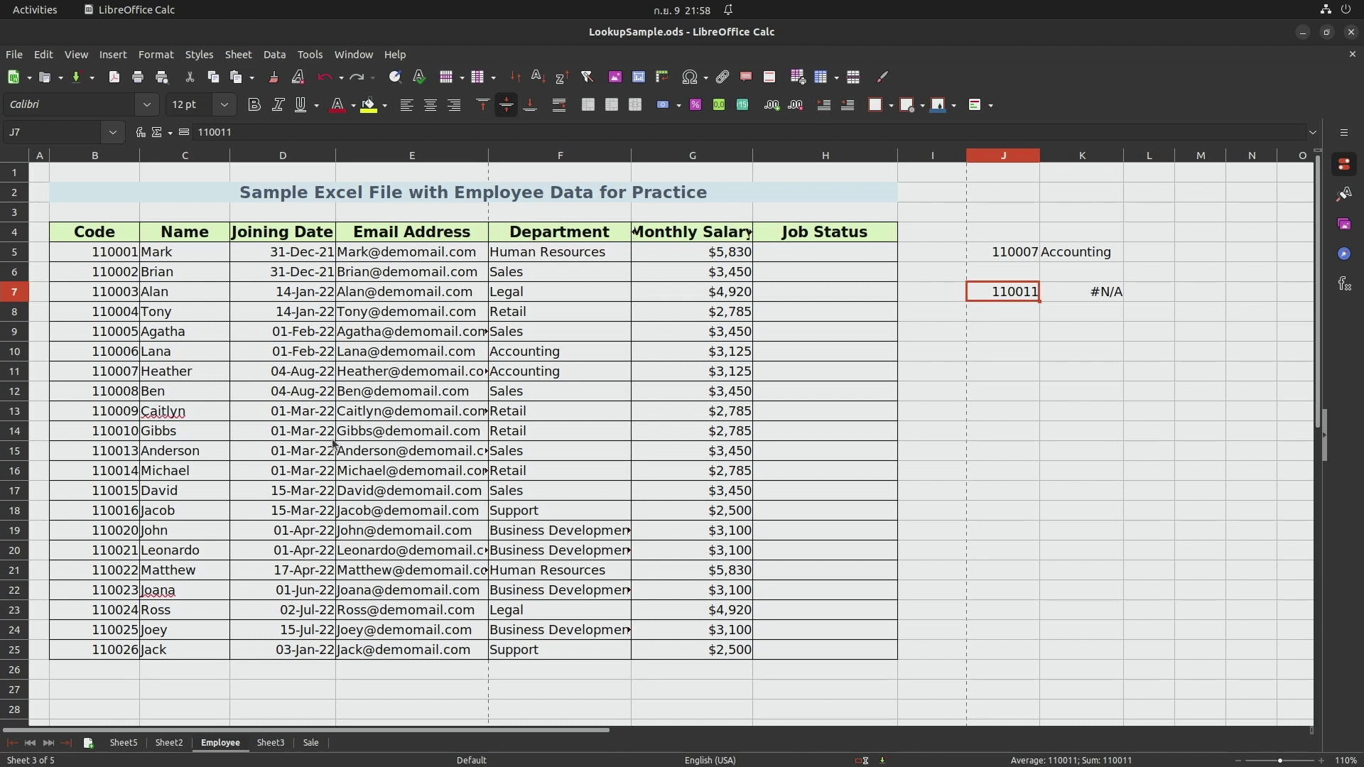
left_click(1001, 339)
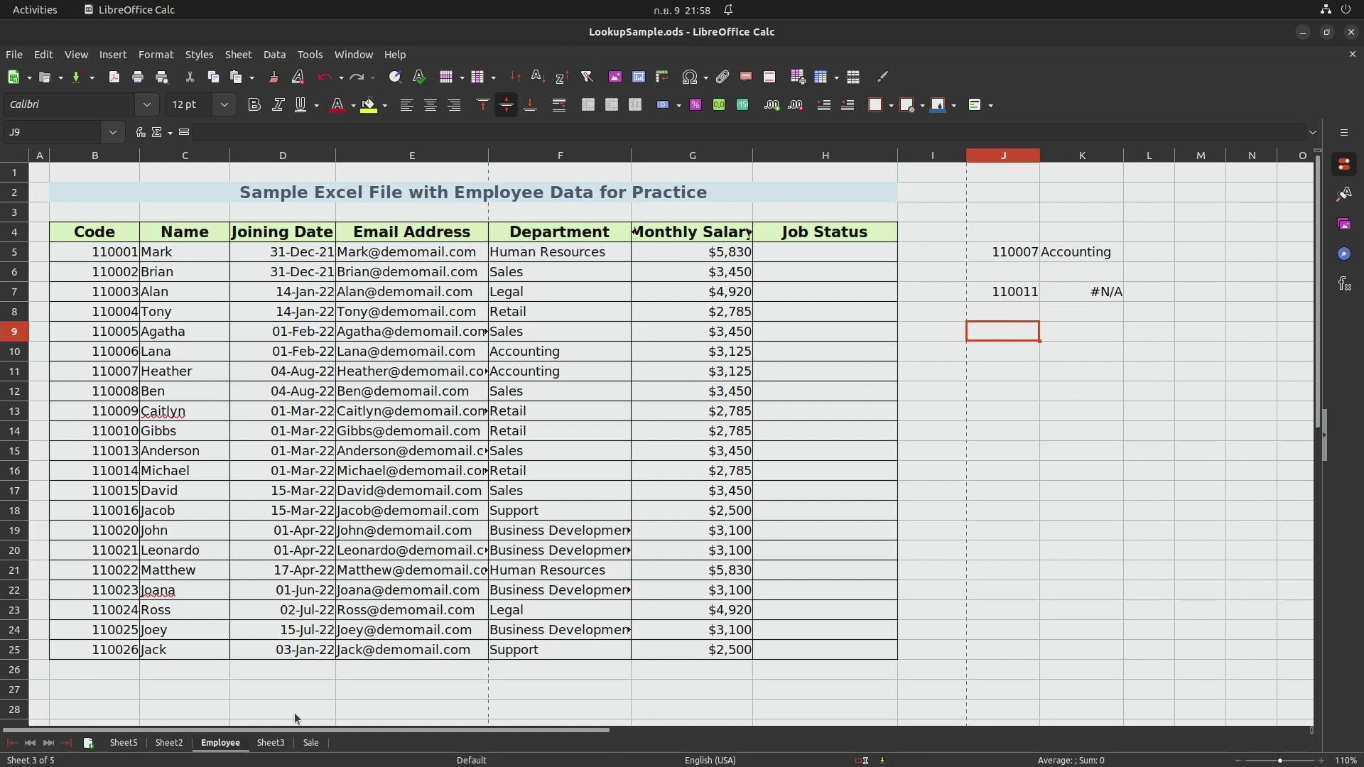
Examine the HLOOKUP syntax on Sheet3, including its search value, reference range, result row, and TRUE or FALSE search types.
left_click(276, 744)
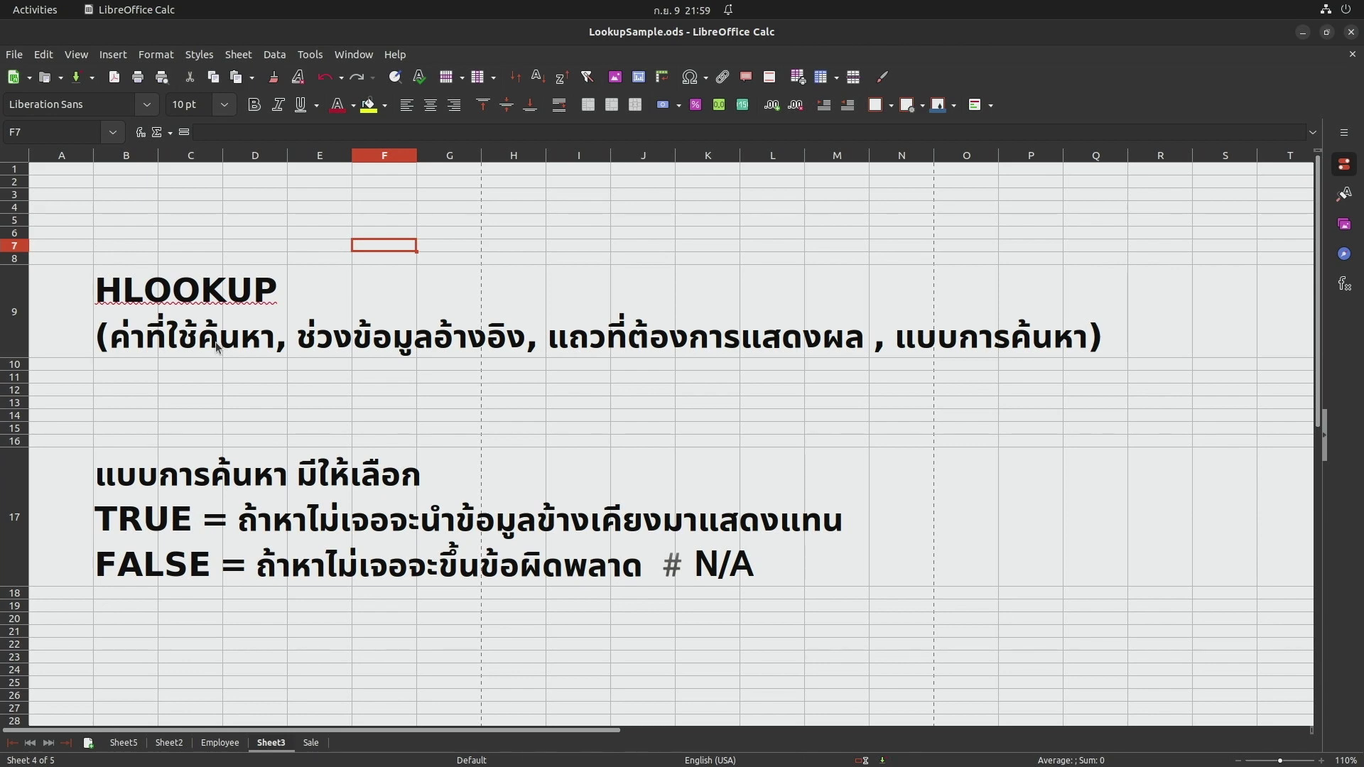
left_click(138, 301)
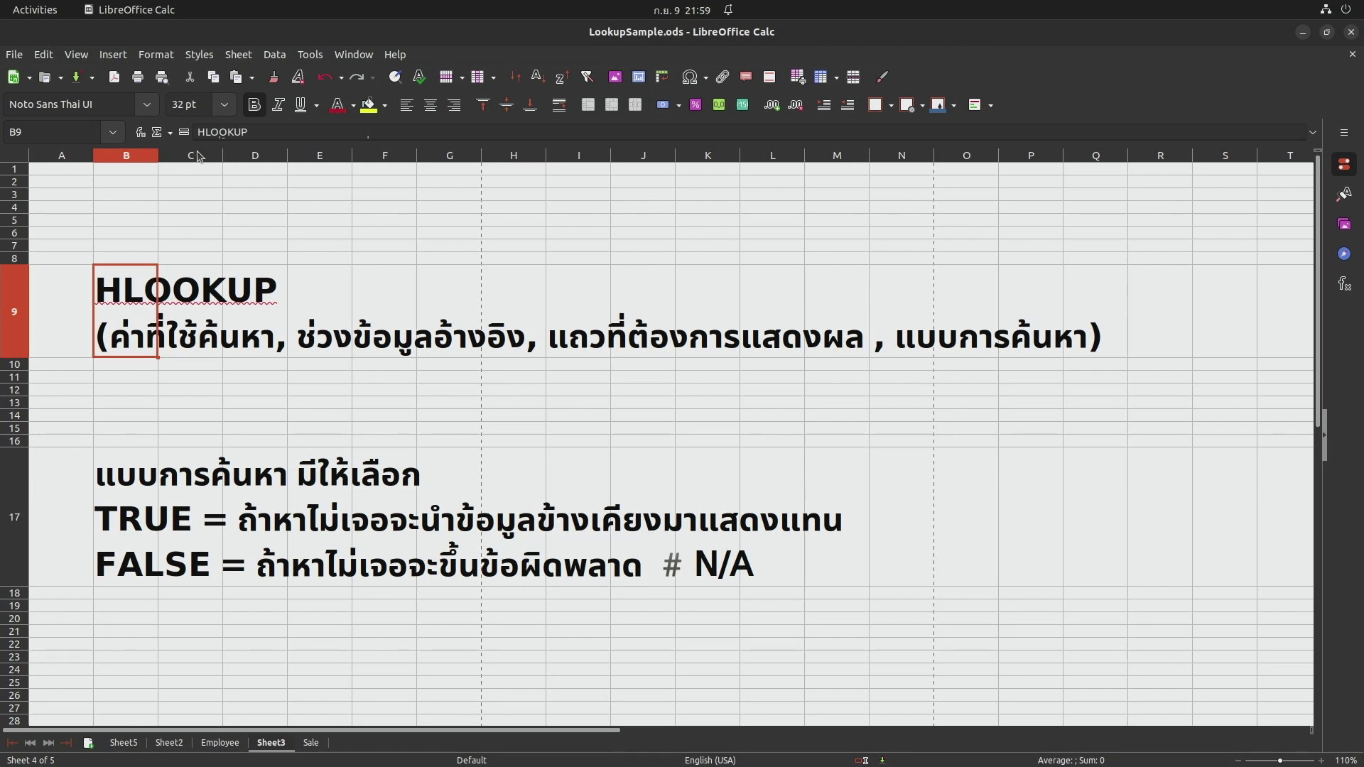
left_click_drag(199, 156, 375, 164)
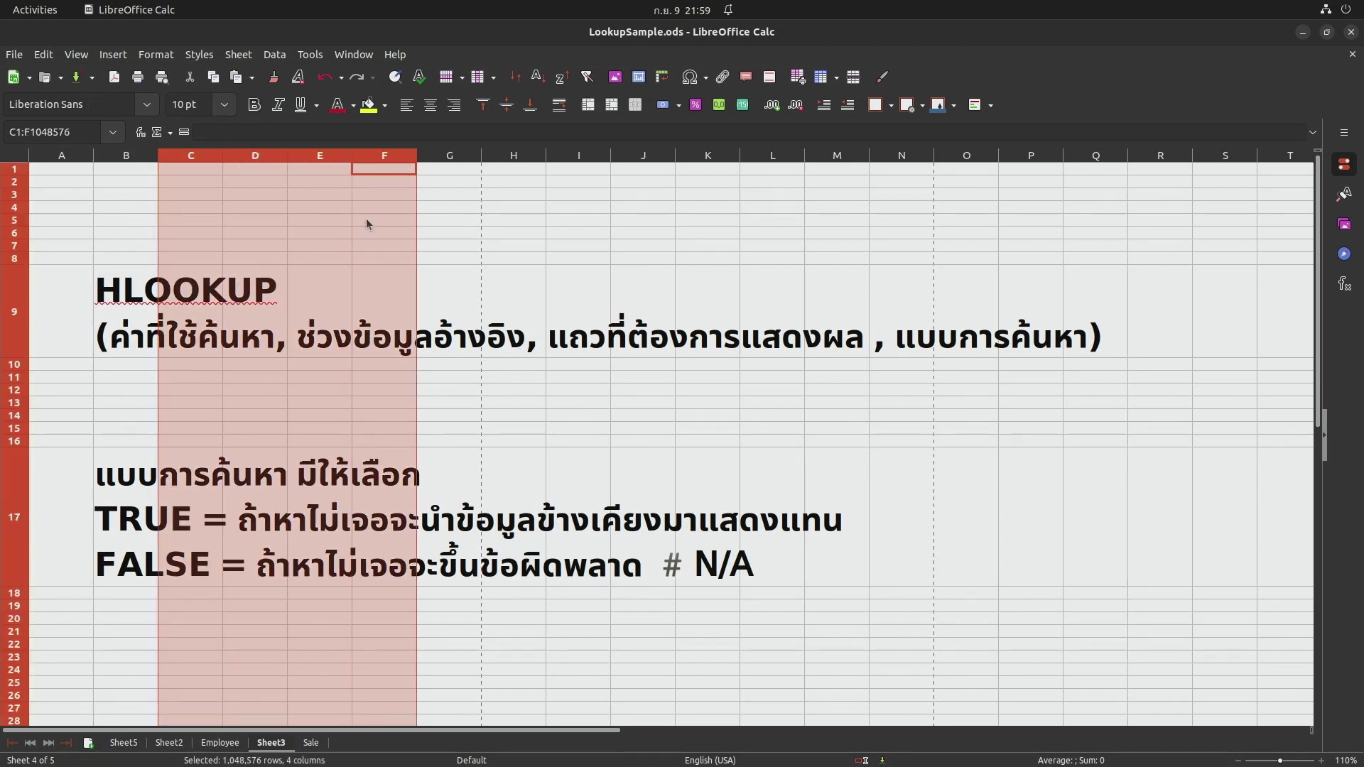
left_click(365, 219)
left_click_drag(20, 197, 71, 243)
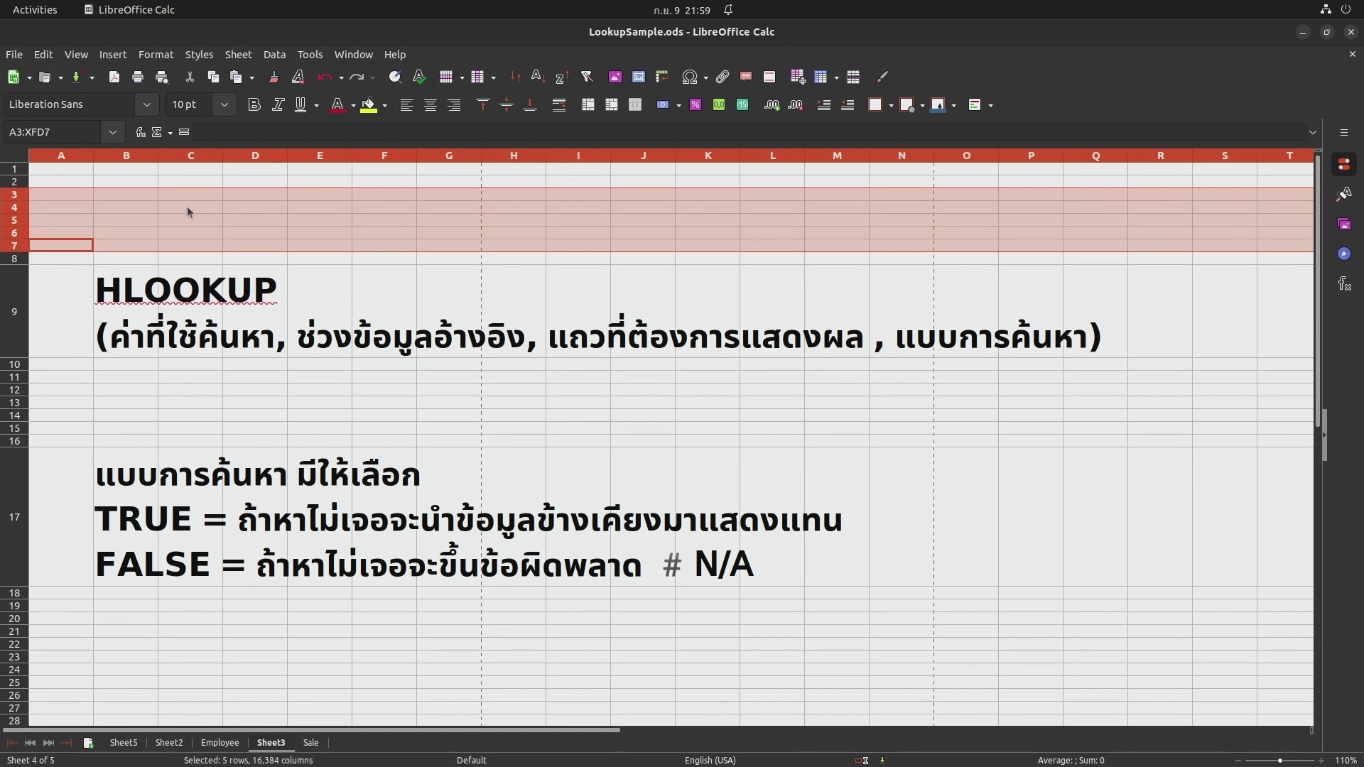
left_click(625, 352)
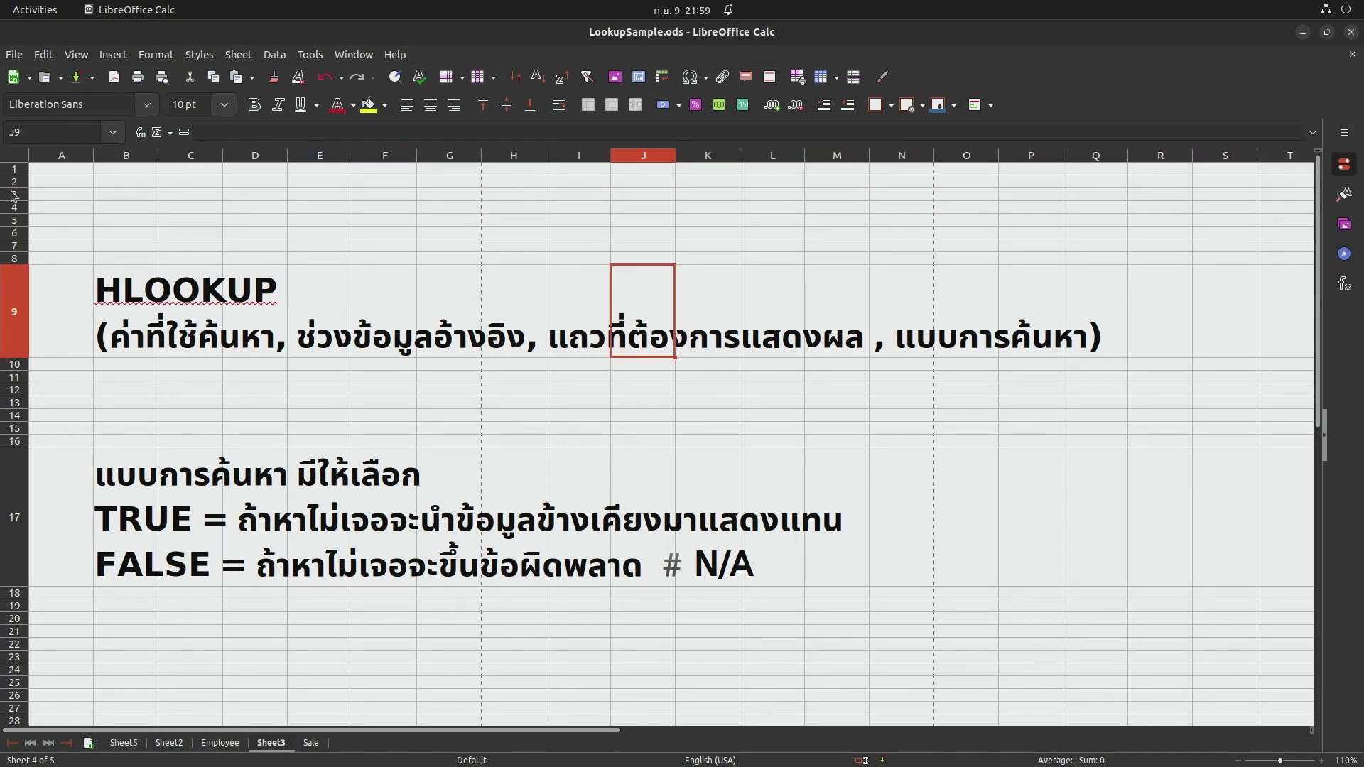
left_click_drag(16, 196, 22, 246)
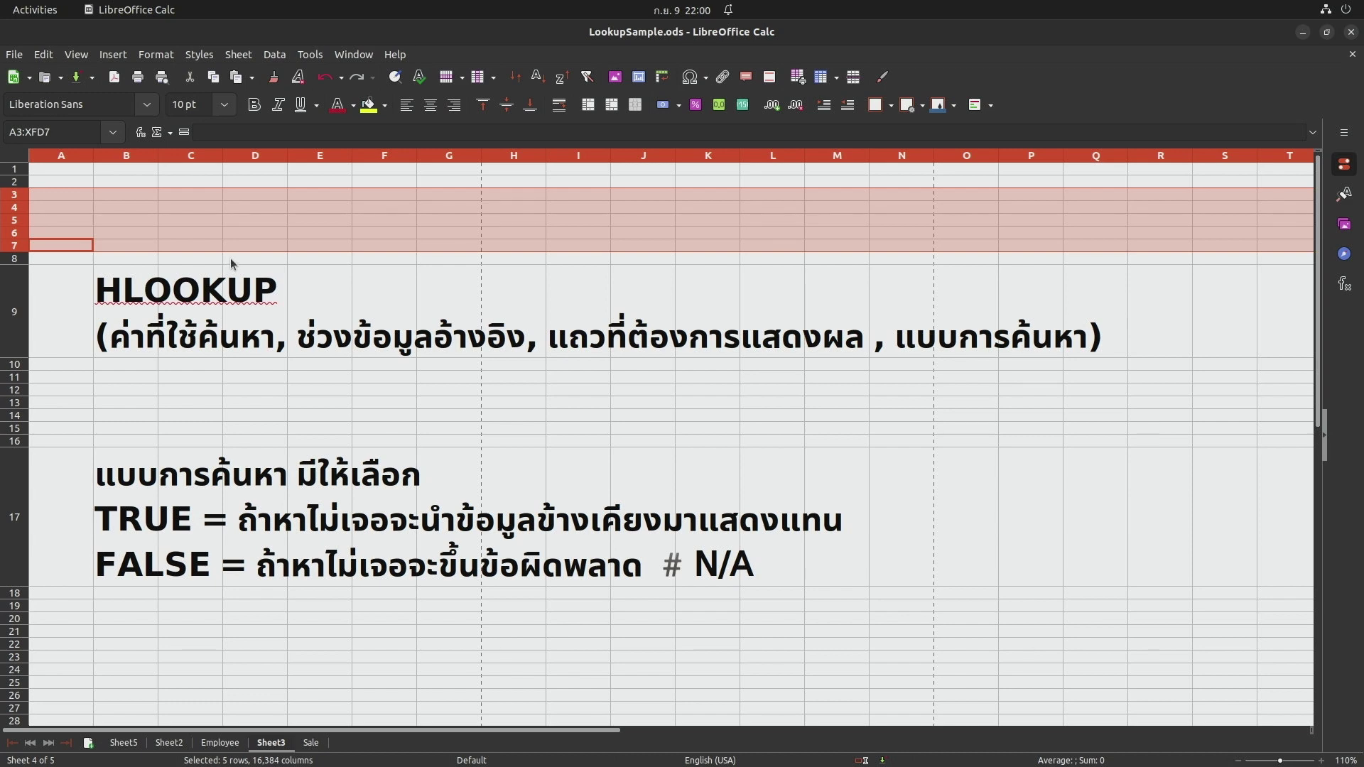
left_click(898, 338)
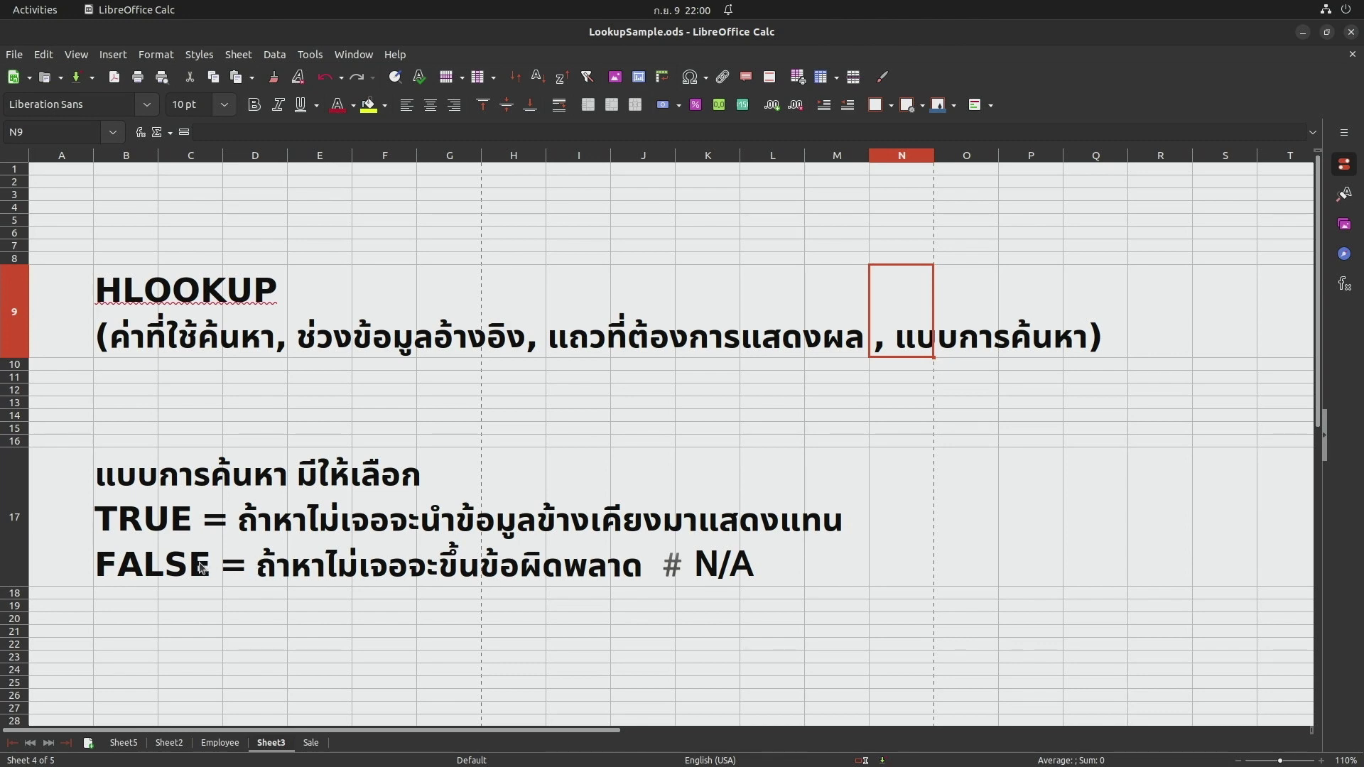
left_click(165, 578)
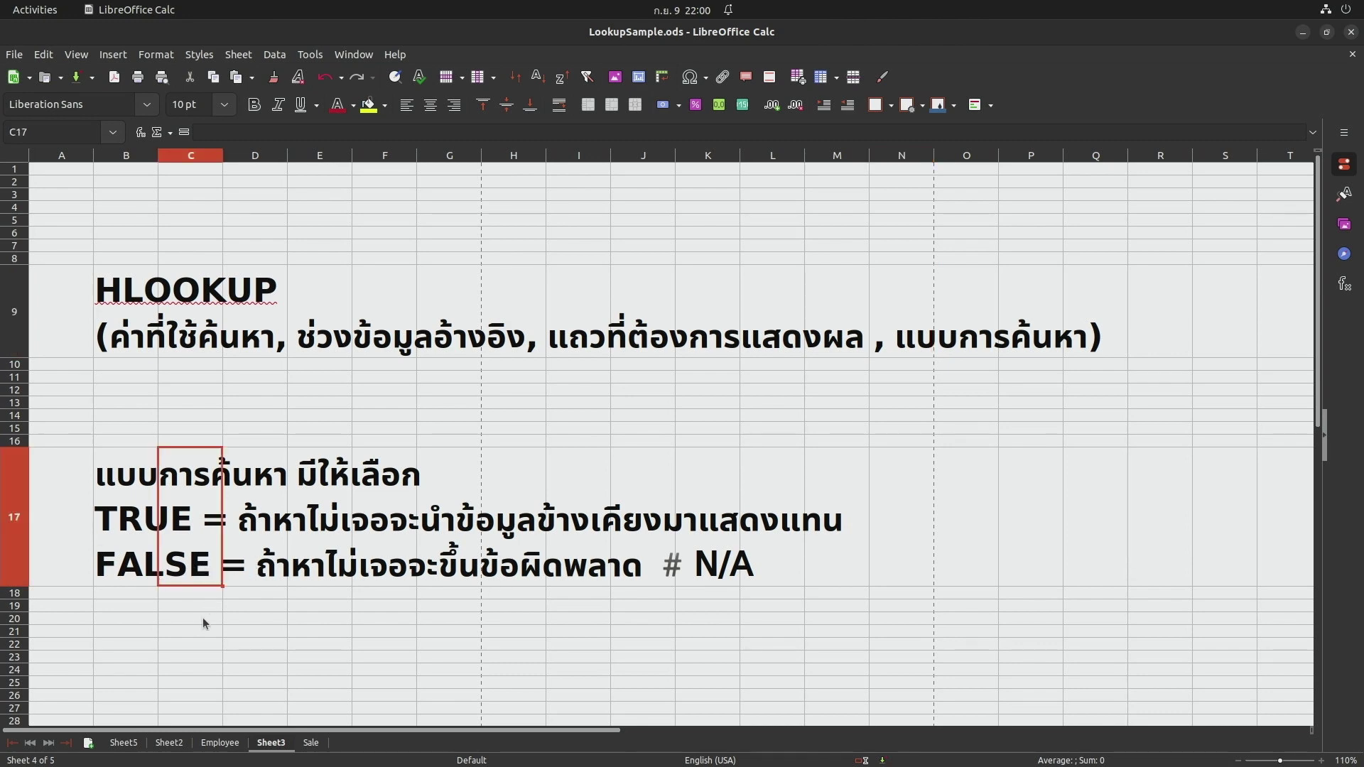
left_click(122, 577)
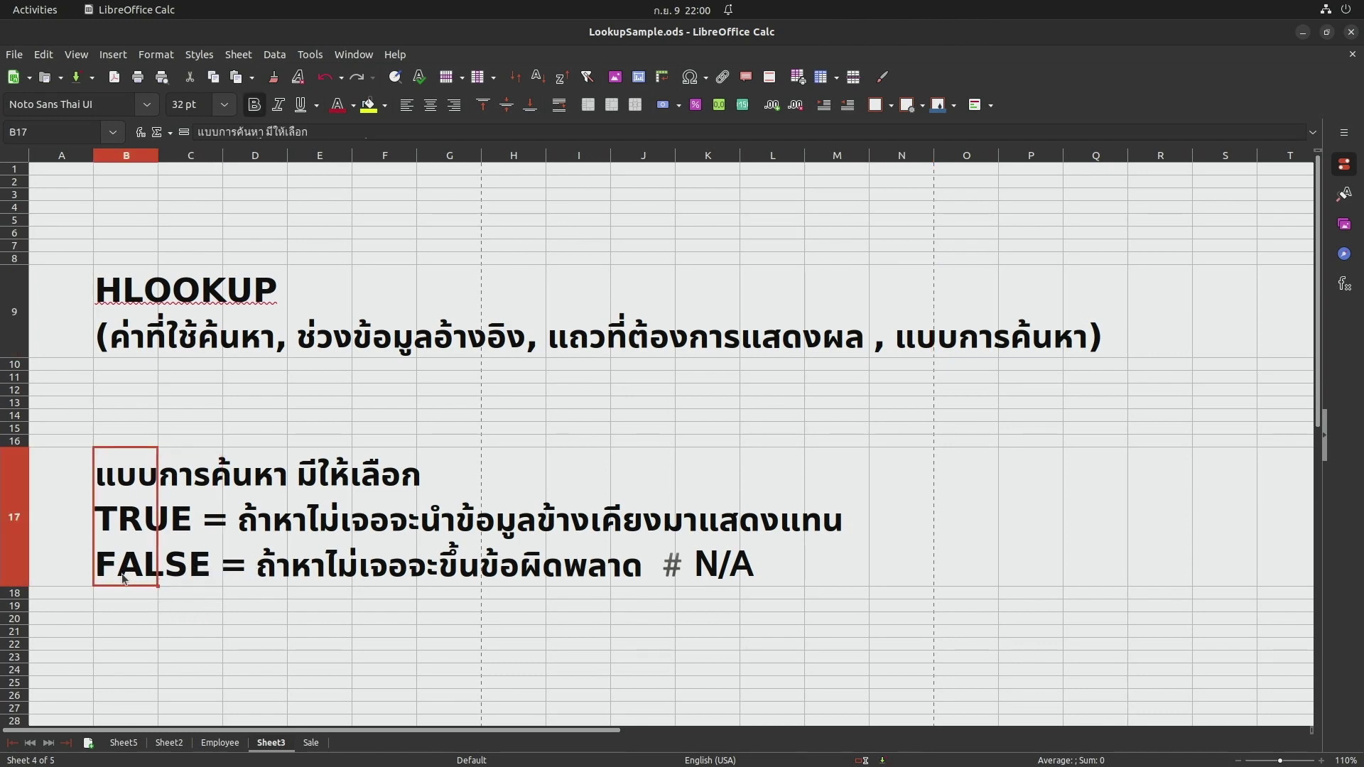
Switch to the Sale sheet and examine the horizontal Sales and Commission table in rows 2 and 3.
left_click(313, 743)
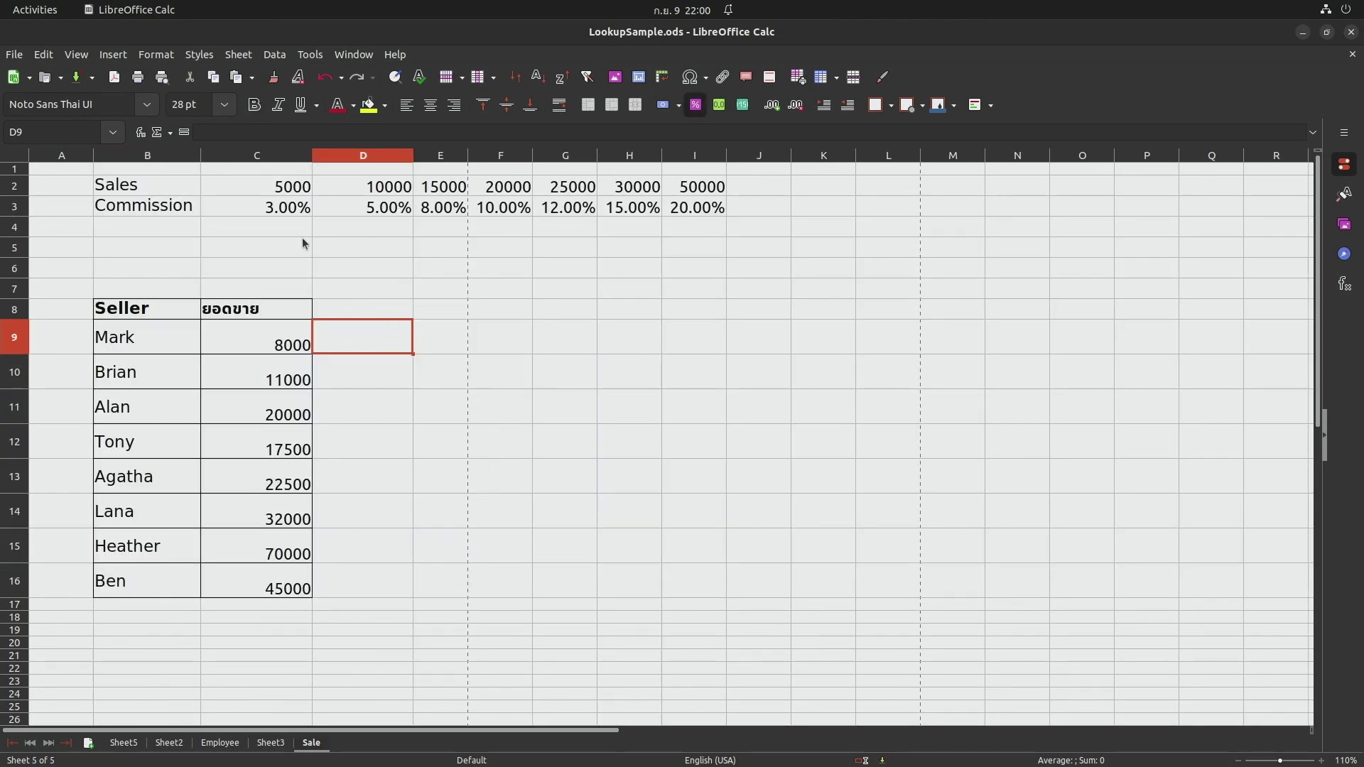
left_click_drag(142, 186, 707, 210)
left_click(257, 191)
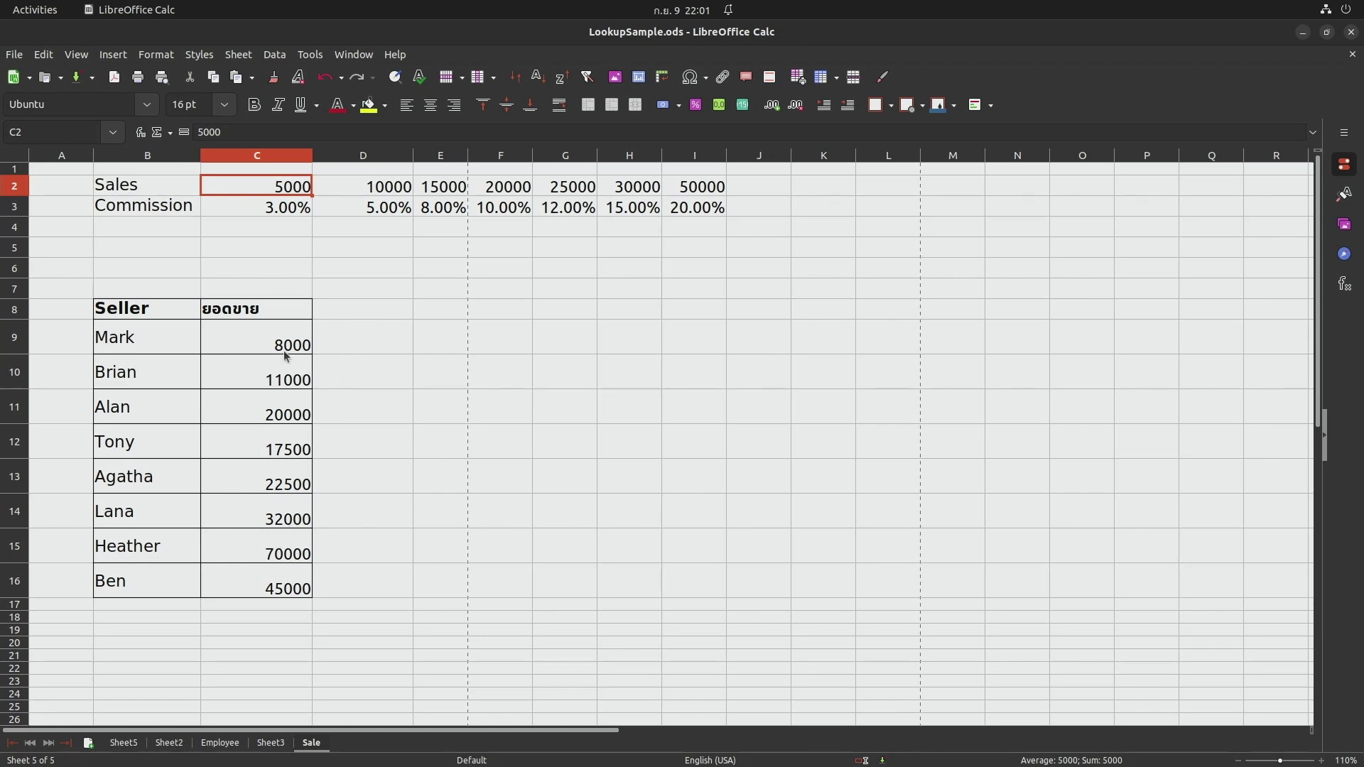
Start an HLOOKUP formula in cell D9 with the first seller's sales amount in C9 as the search criterion.
left_click(348, 351)
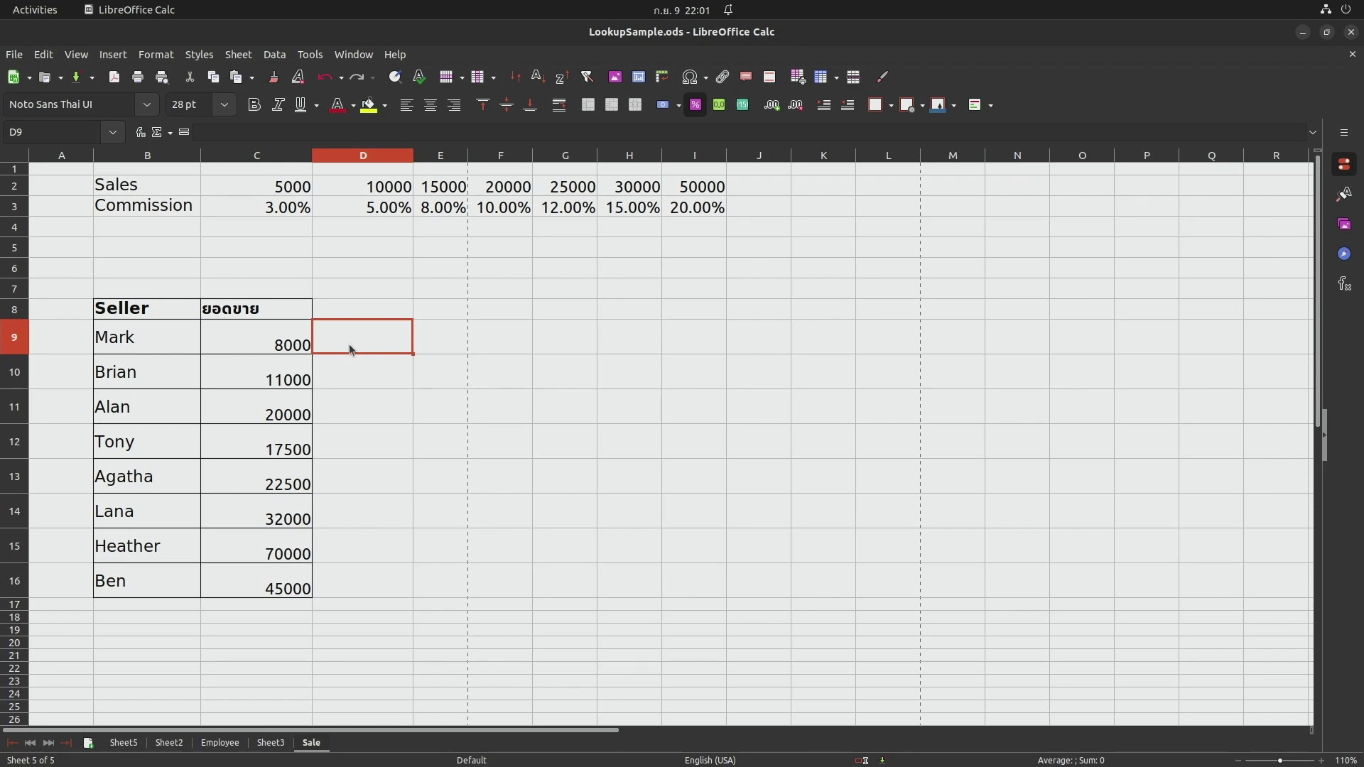
type("=HLOOKUP(")
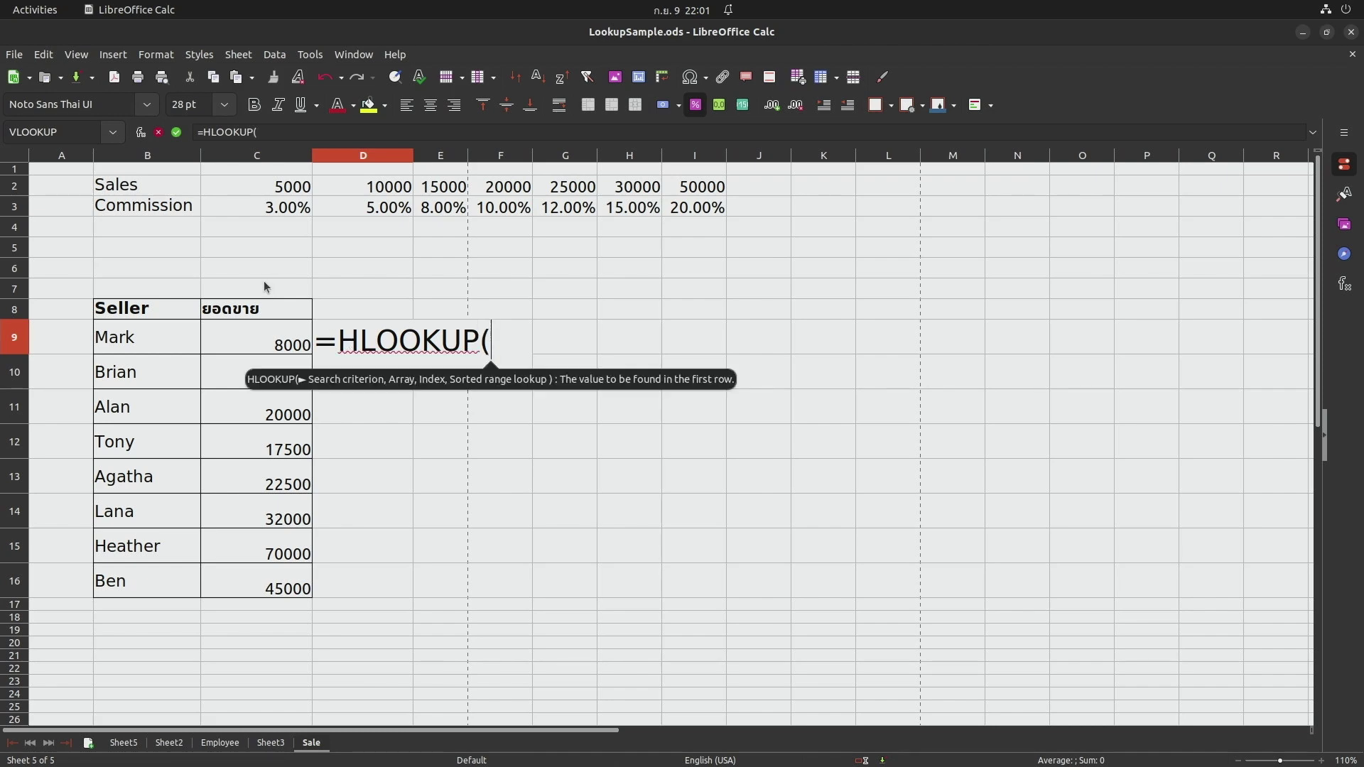
left_click(263, 339)
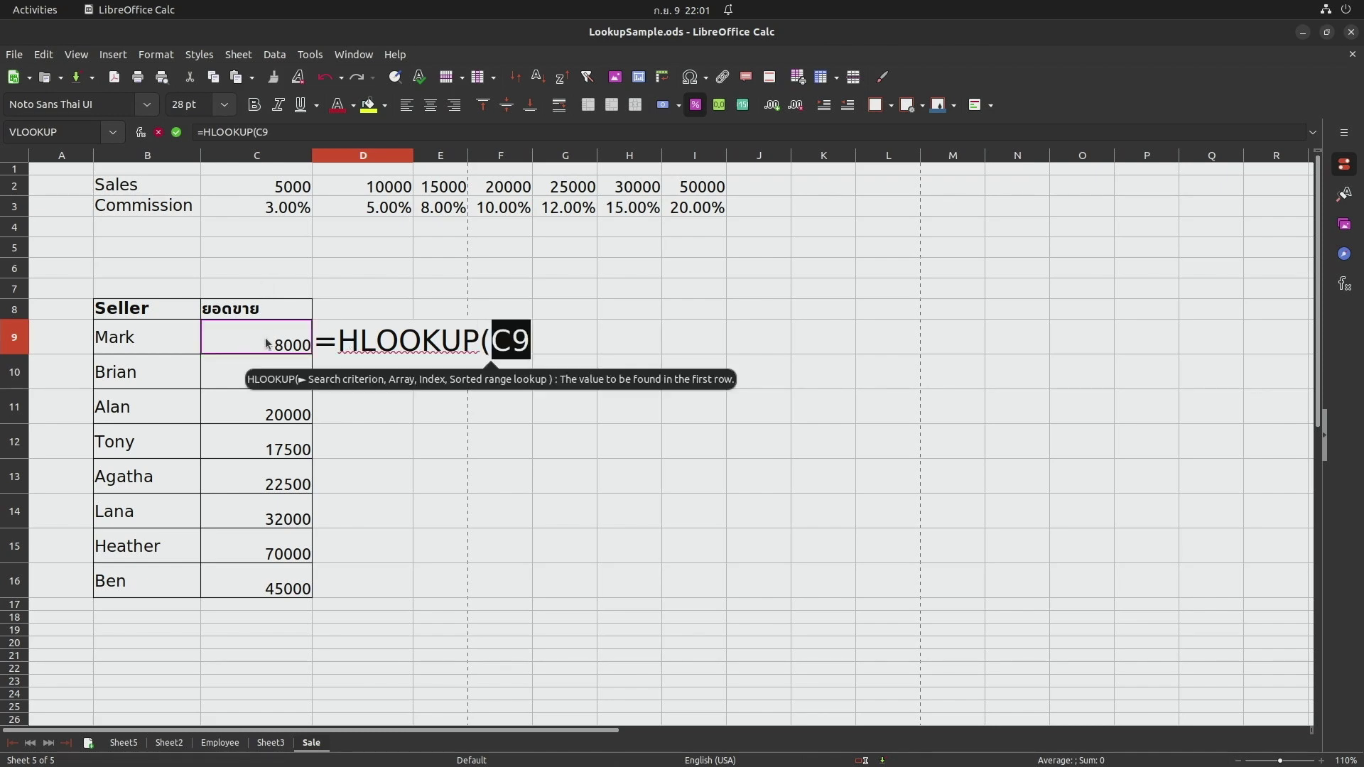
type(",")
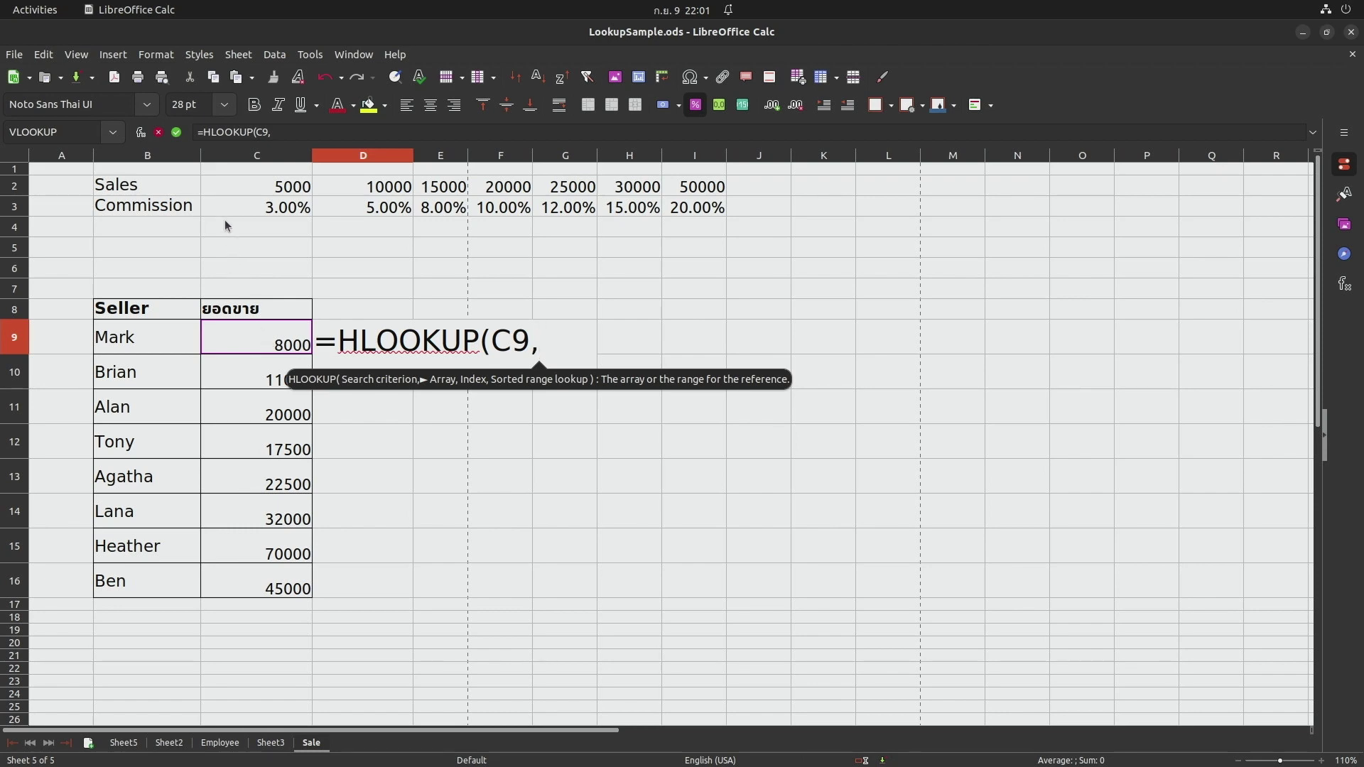
Complete the HLOOKUP formula in D9 with rows 2 and 3 as the array, row index 2, and TRUE as the search type.
left_click_drag(11, 188, 82, 210)
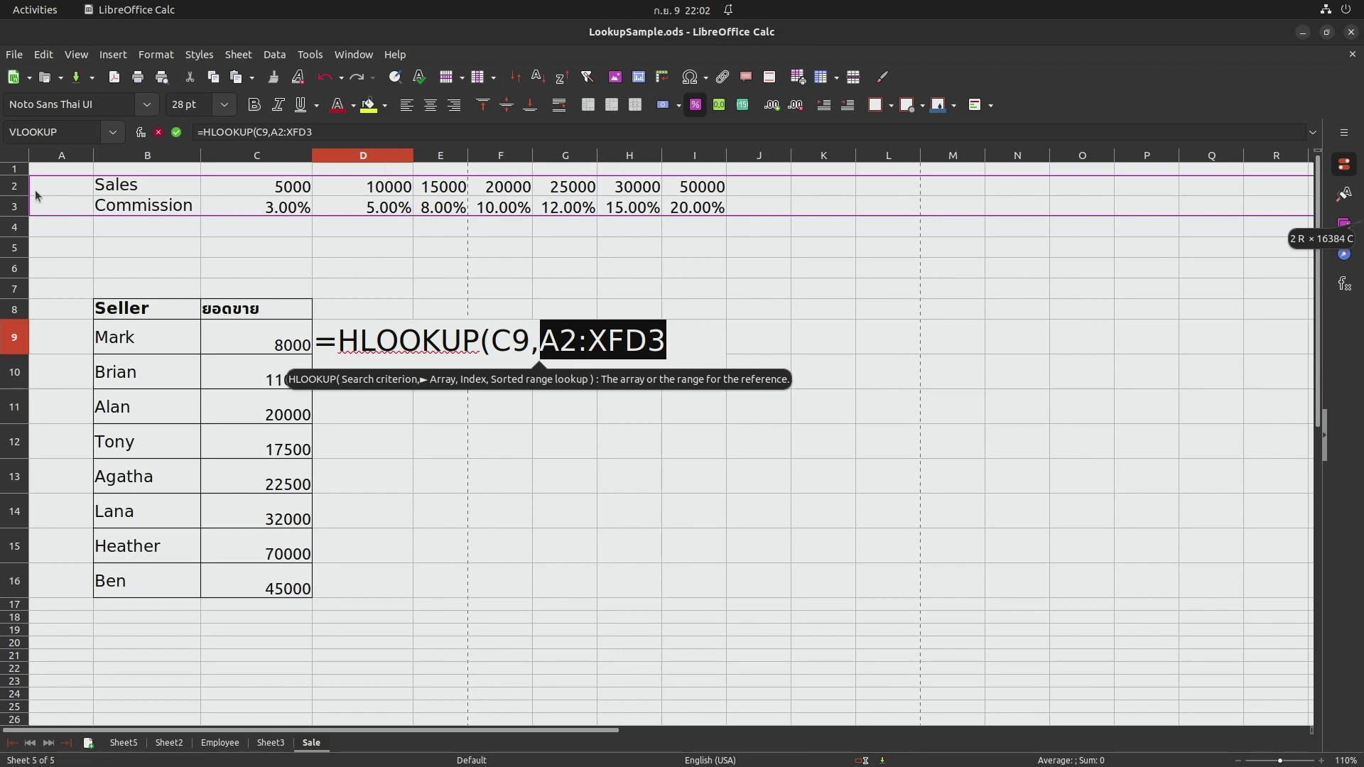
left_click(681, 350)
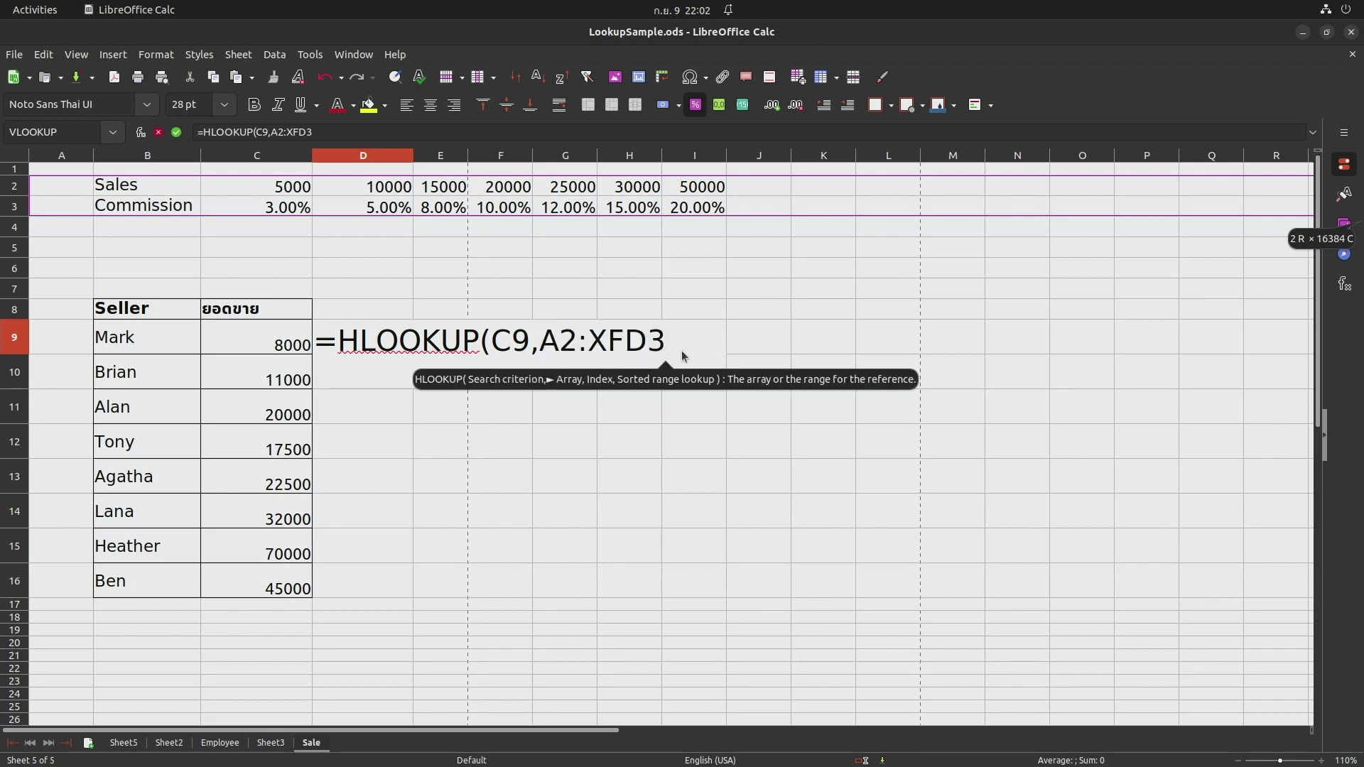
type(",")
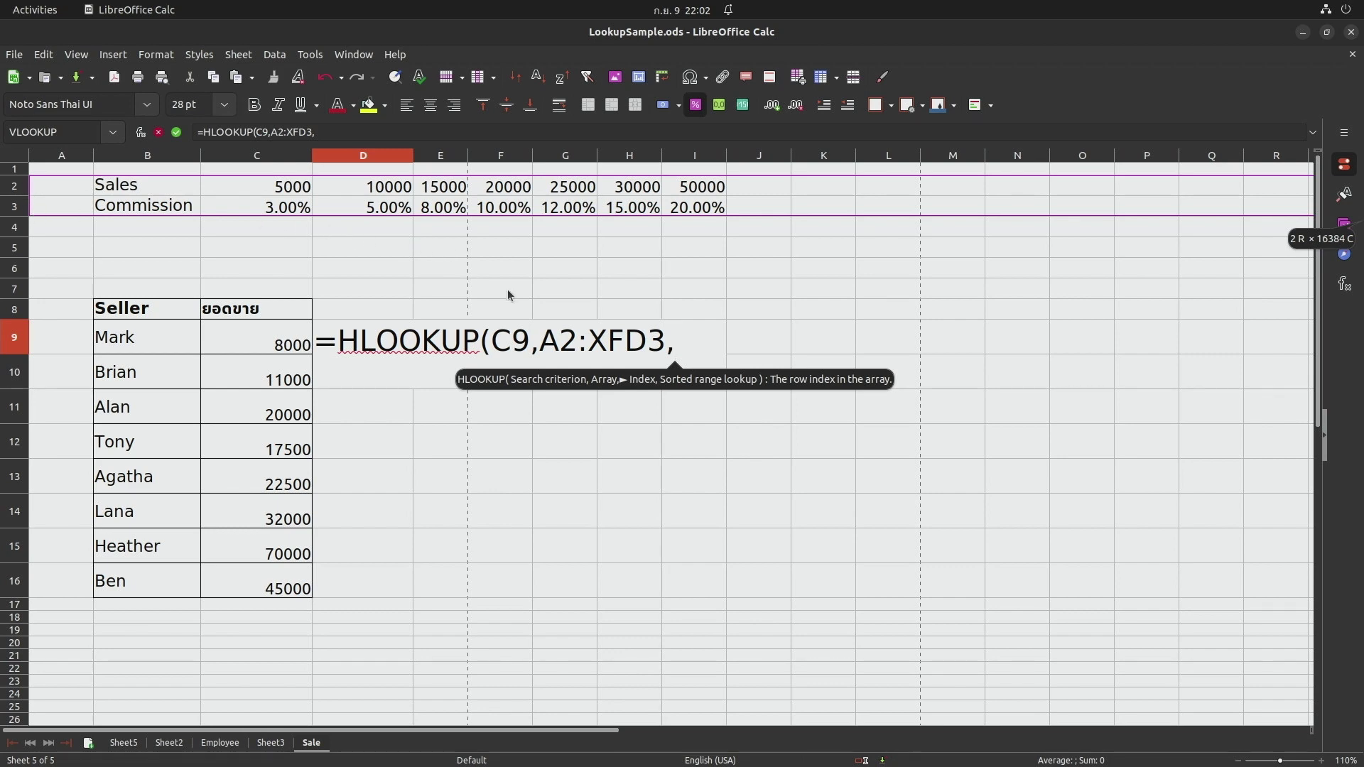
type("2")
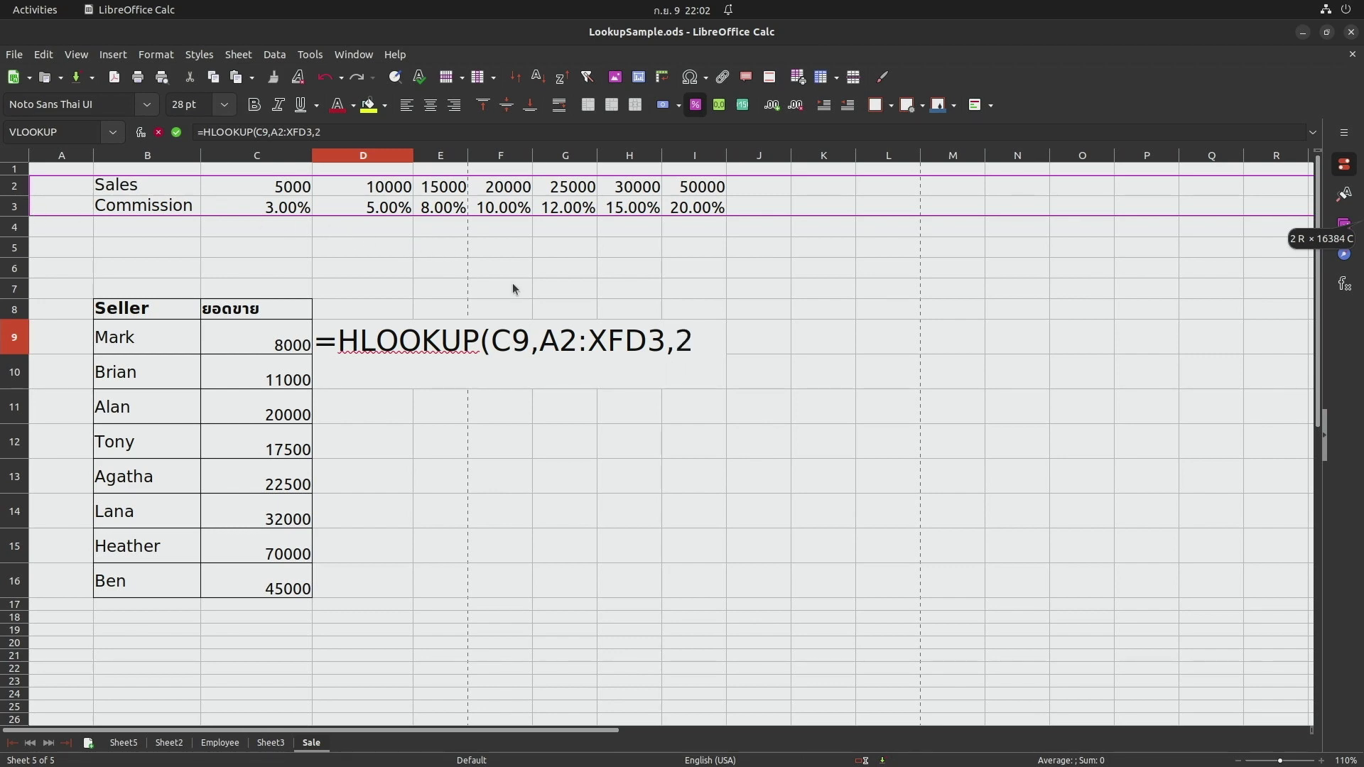
type(",")
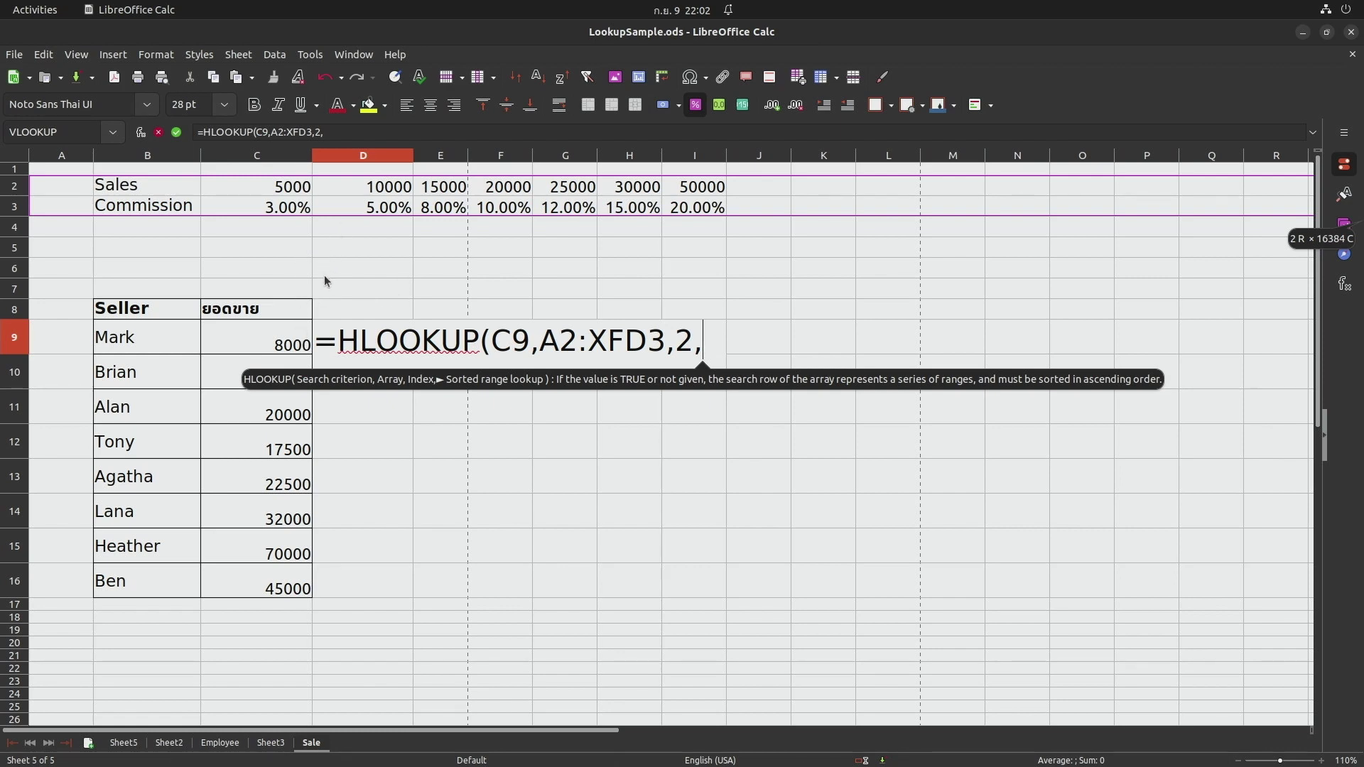
type("TRUE)")
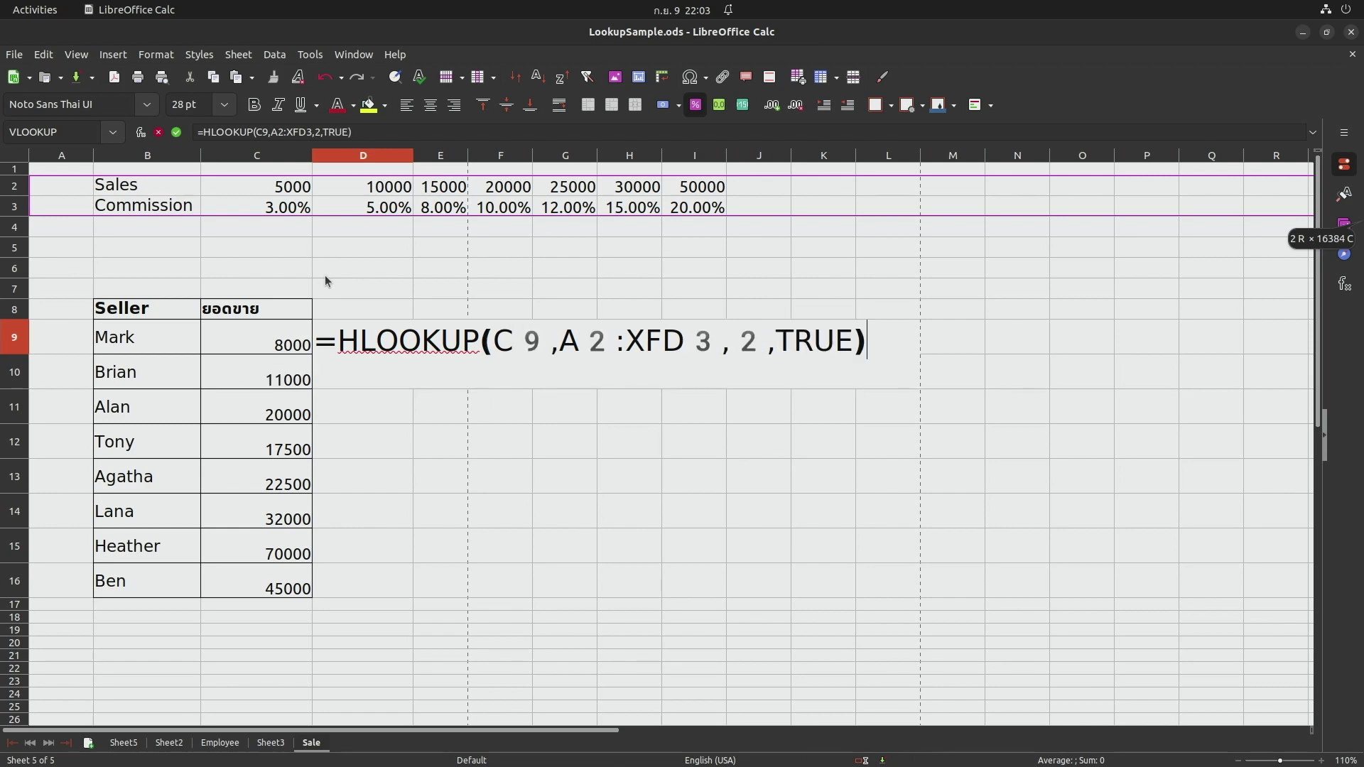
key("Return")
Widen column D and set the font of cell D9 to Ubuntu.
left_click(363, 155)
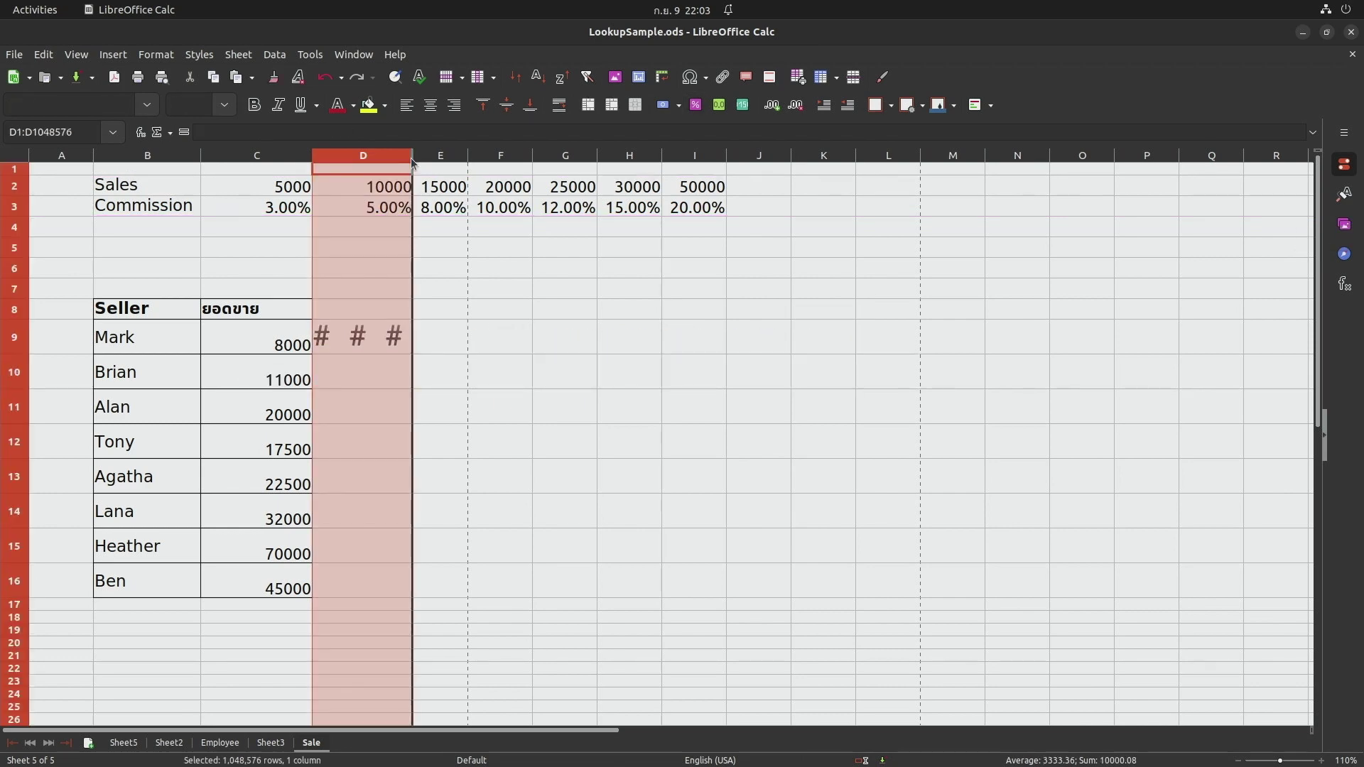
left_click_drag(414, 156, 440, 160)
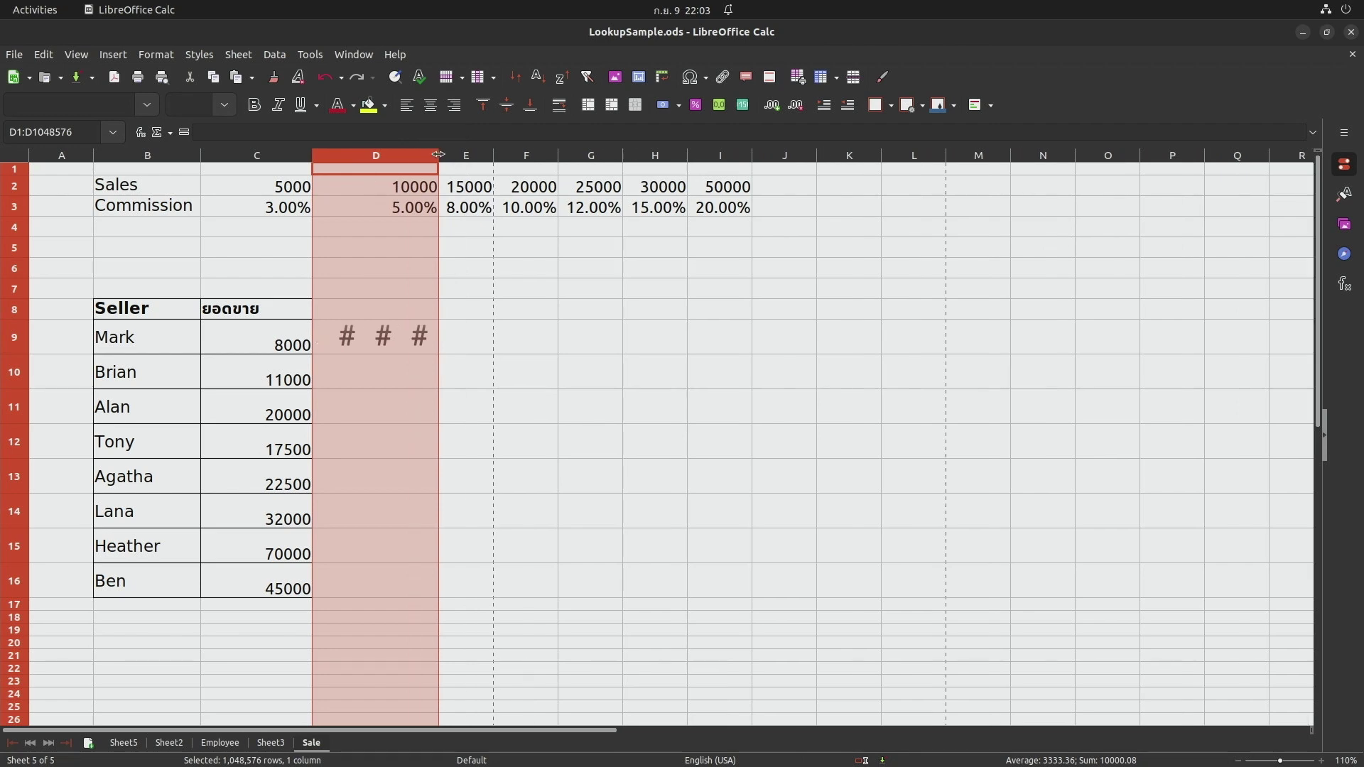
left_click(338, 342)
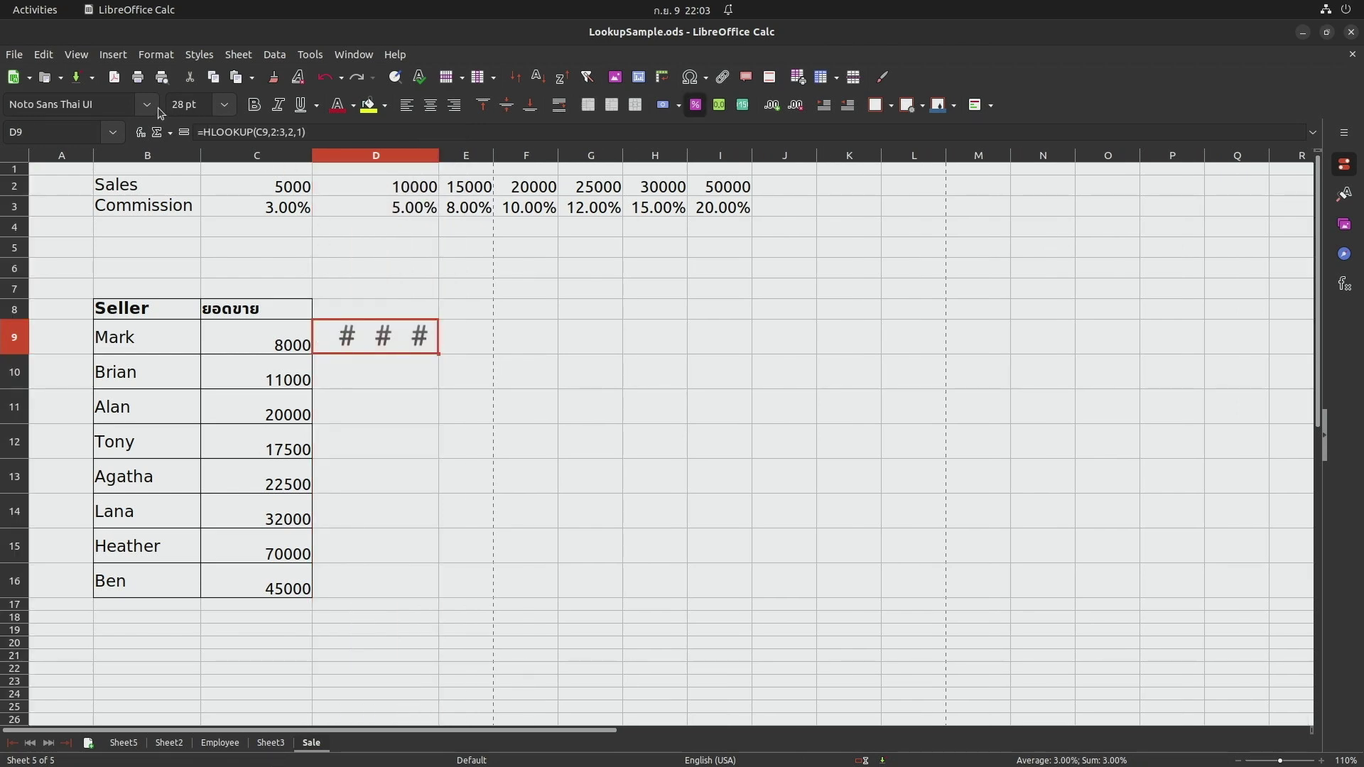
key("ctrl+z")
left_click(383, 364)
key("Up")
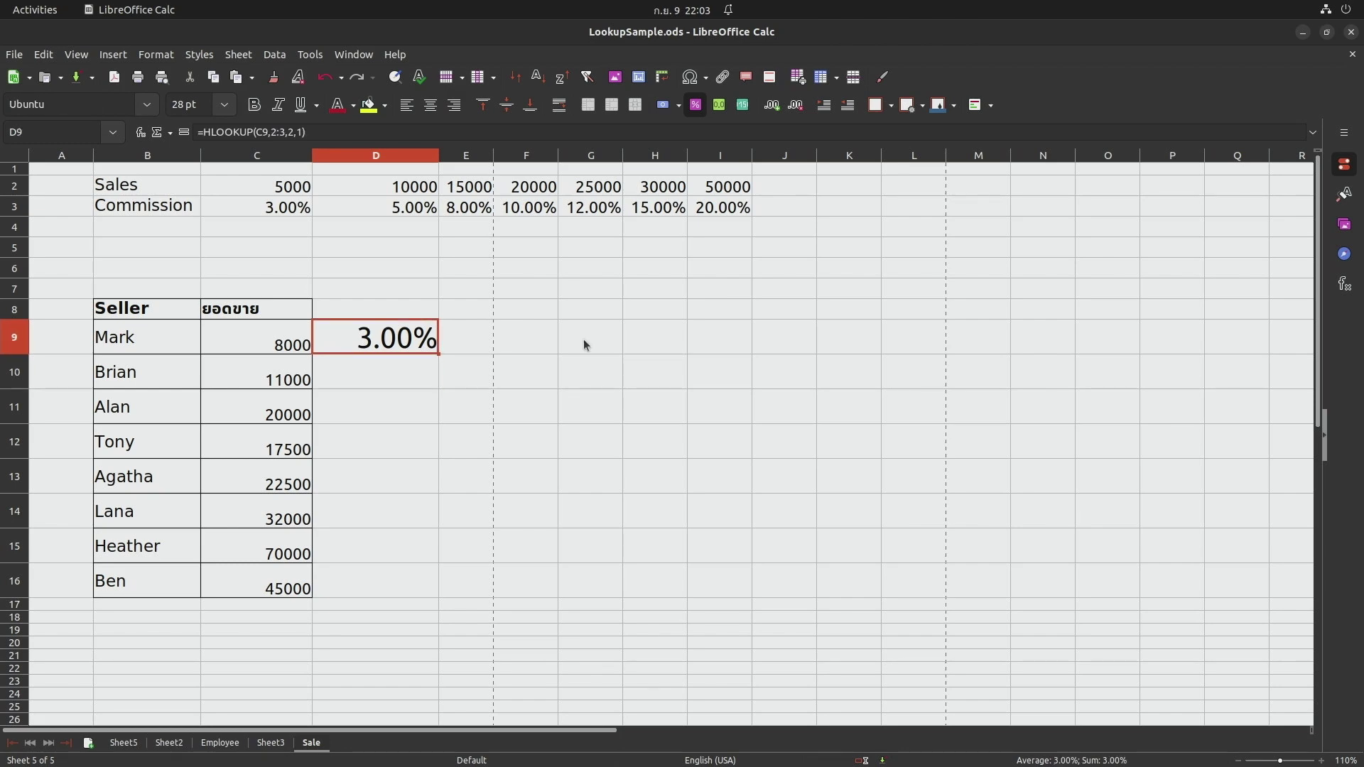
Check the HLOOKUP result in D9 by comparing the sales amount in C9 with the Sales thresholds and the rate in C3.
left_click(287, 346)
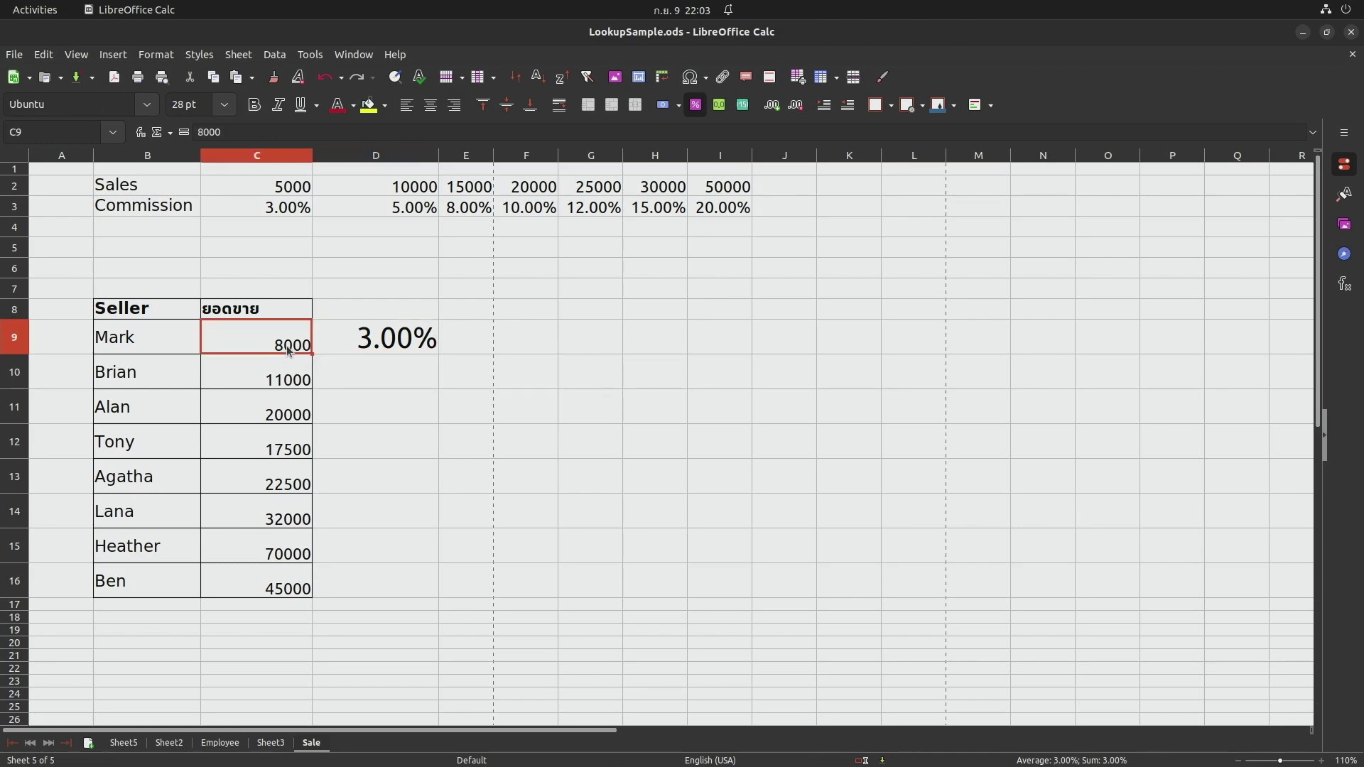
left_click(392, 193)
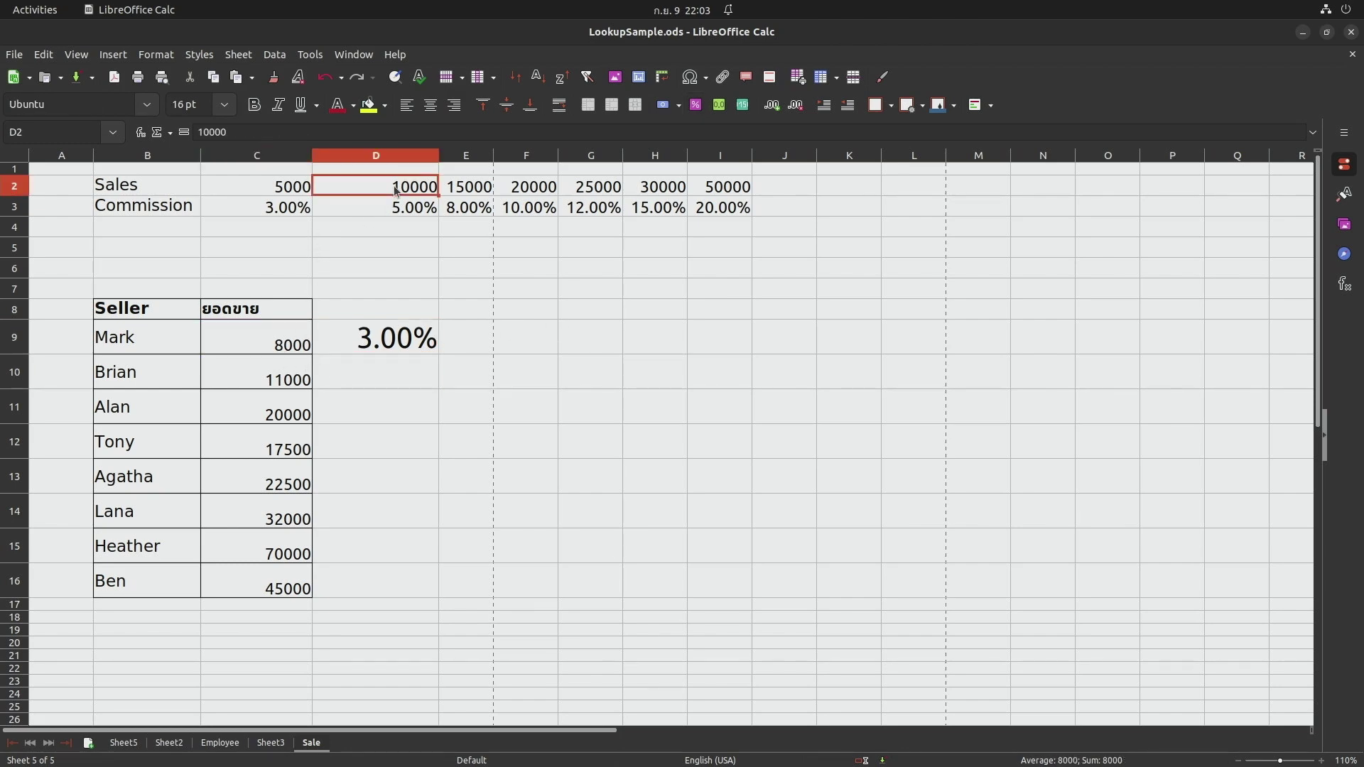
left_click(301, 213)
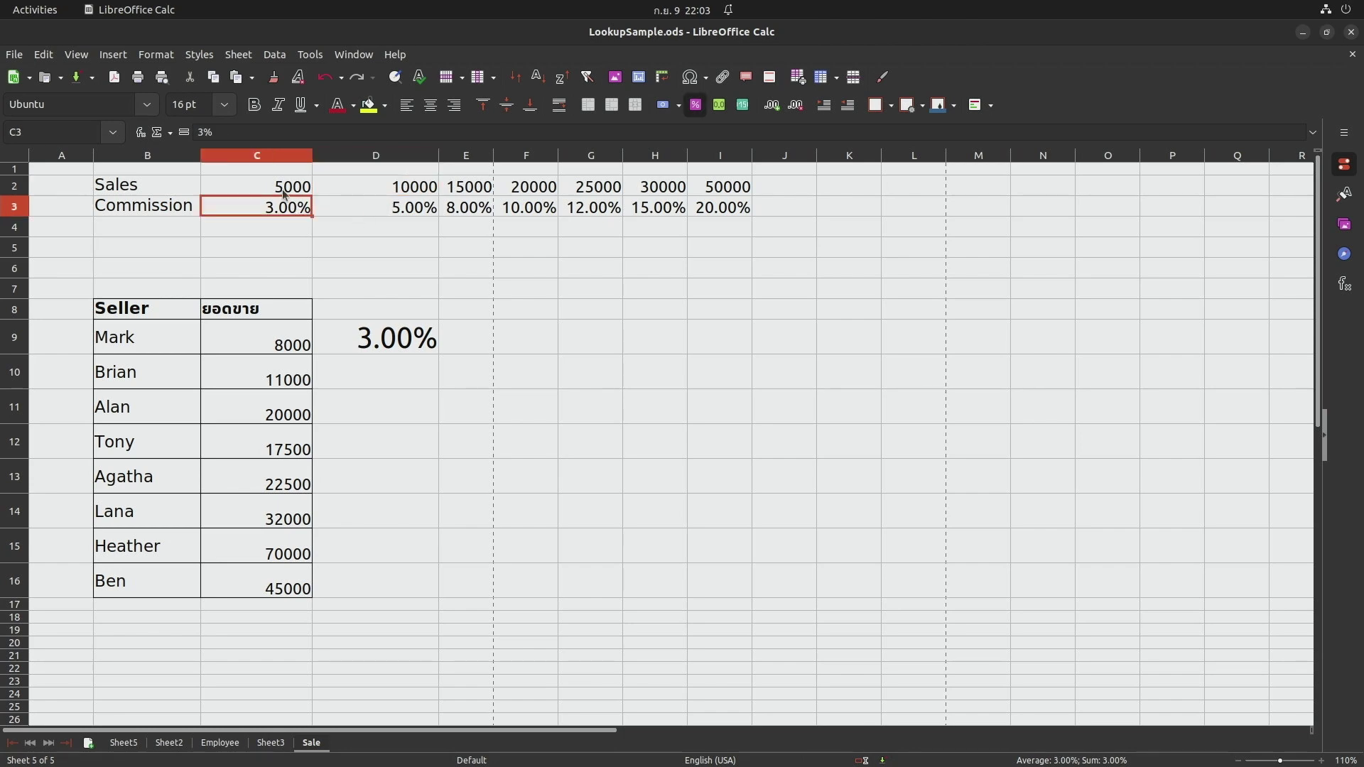
left_click(380, 345)
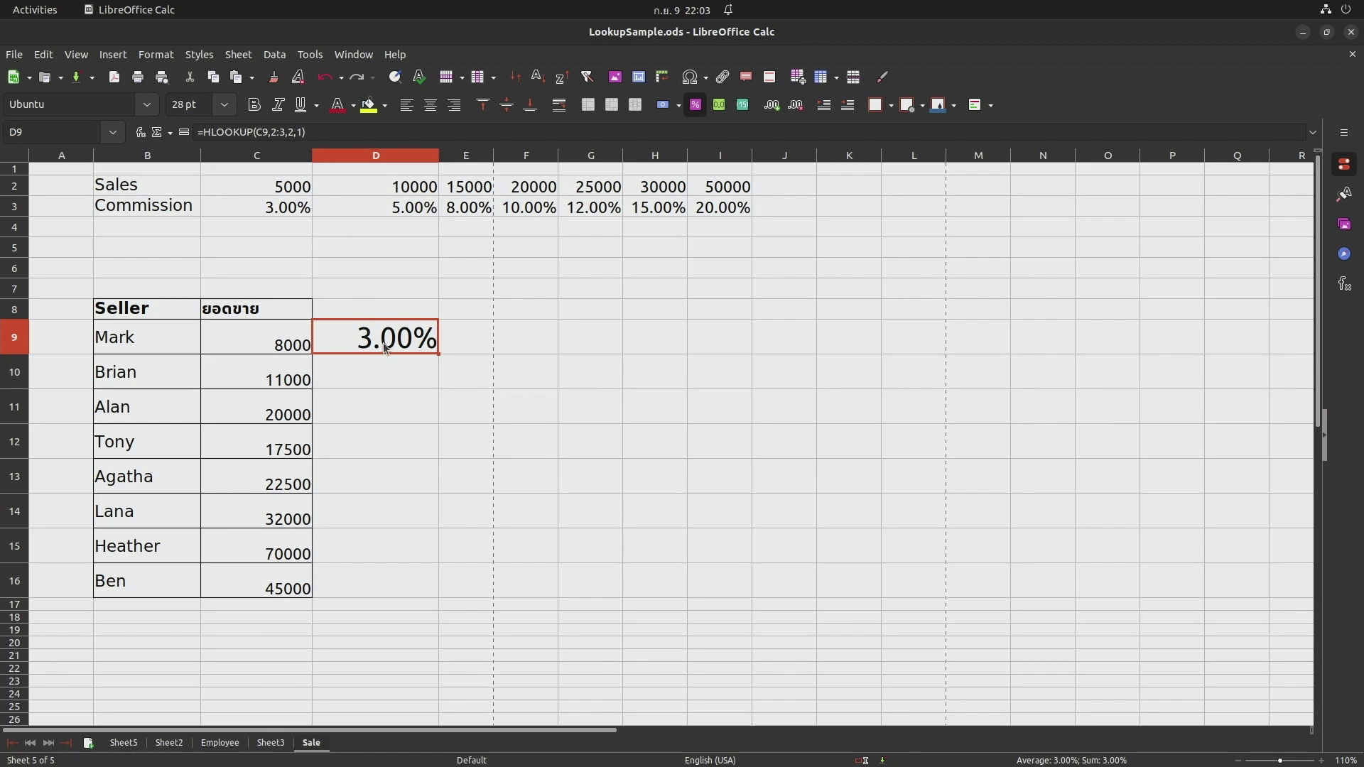
Try an exact match by changing the last argument of the HLOOKUP formula in D9 to 0.
double_click(406, 343)
key("BackSpace")
type("0")
key("Return")
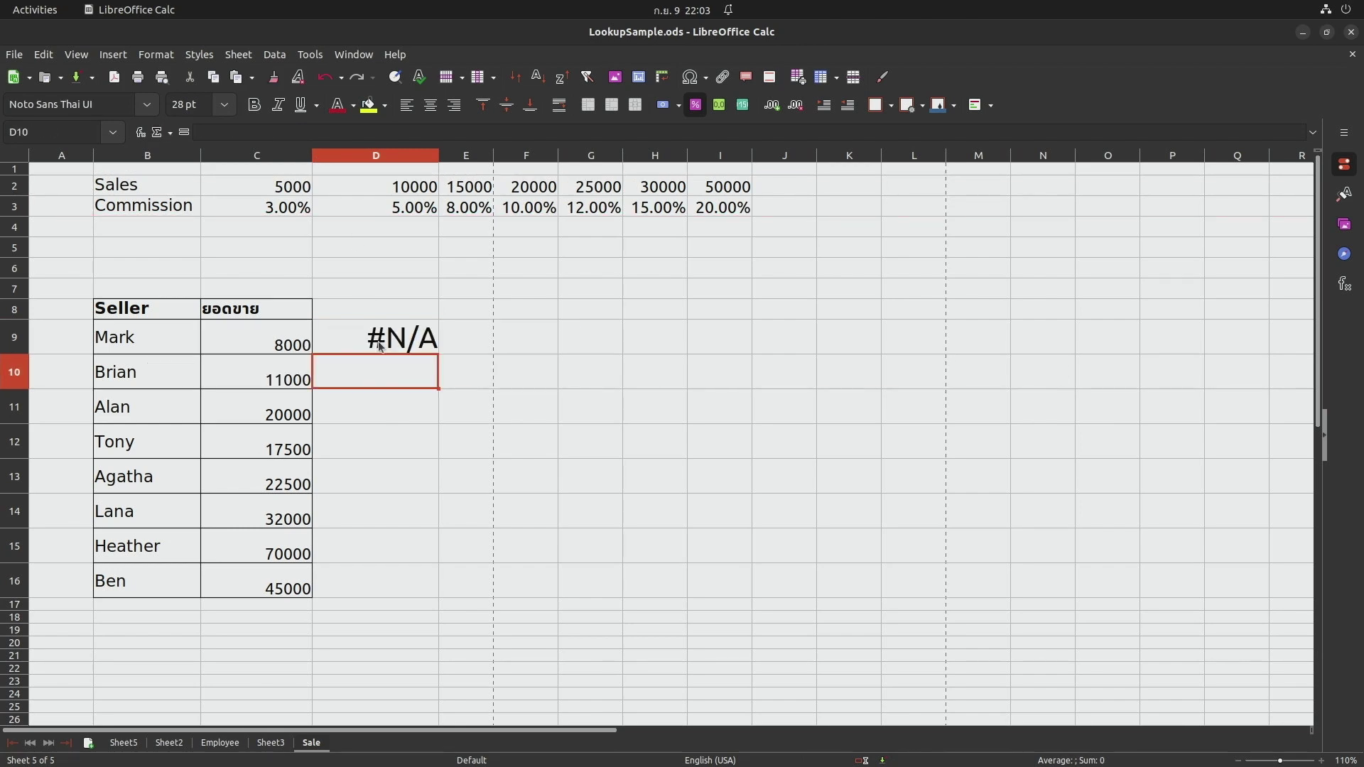
Set the last argument of the HLOOKUP formula in D9 back to 1 for a range match.
left_click(410, 348)
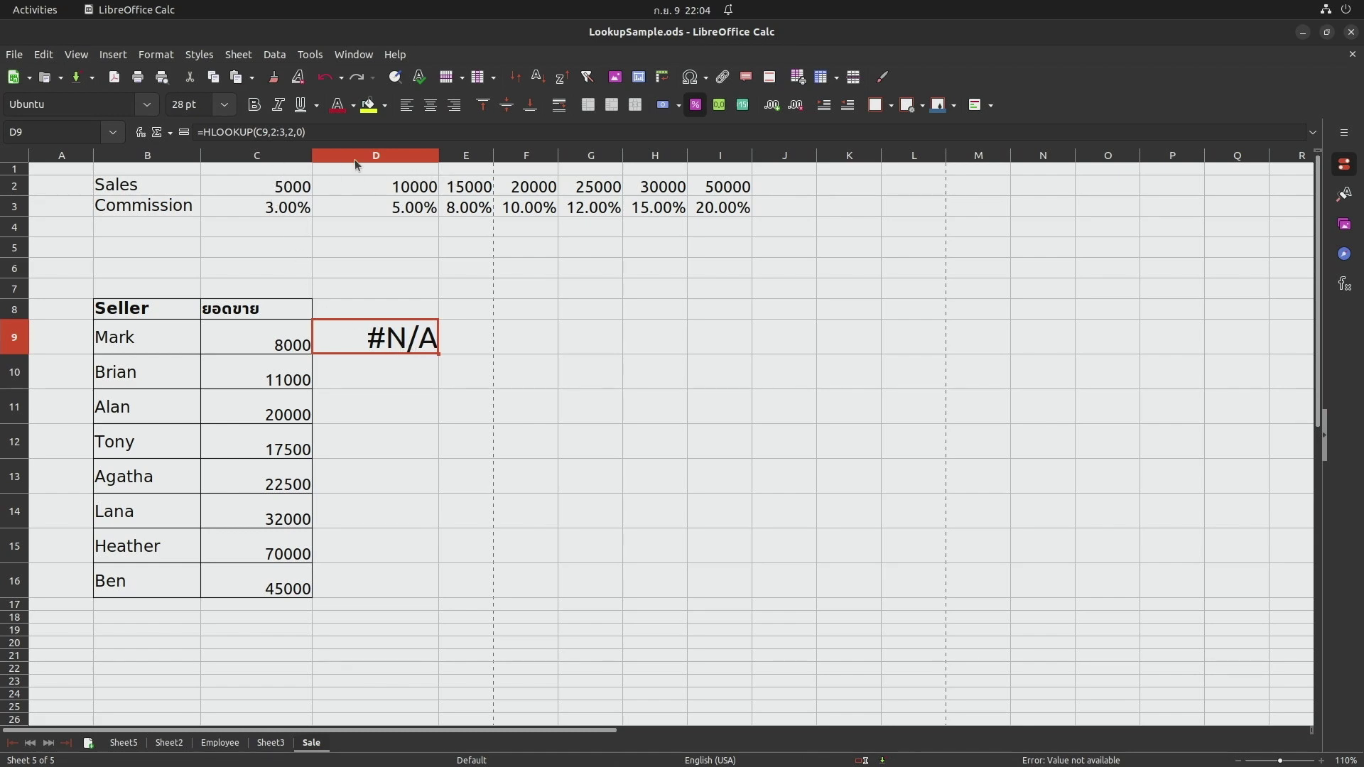
key("F2")
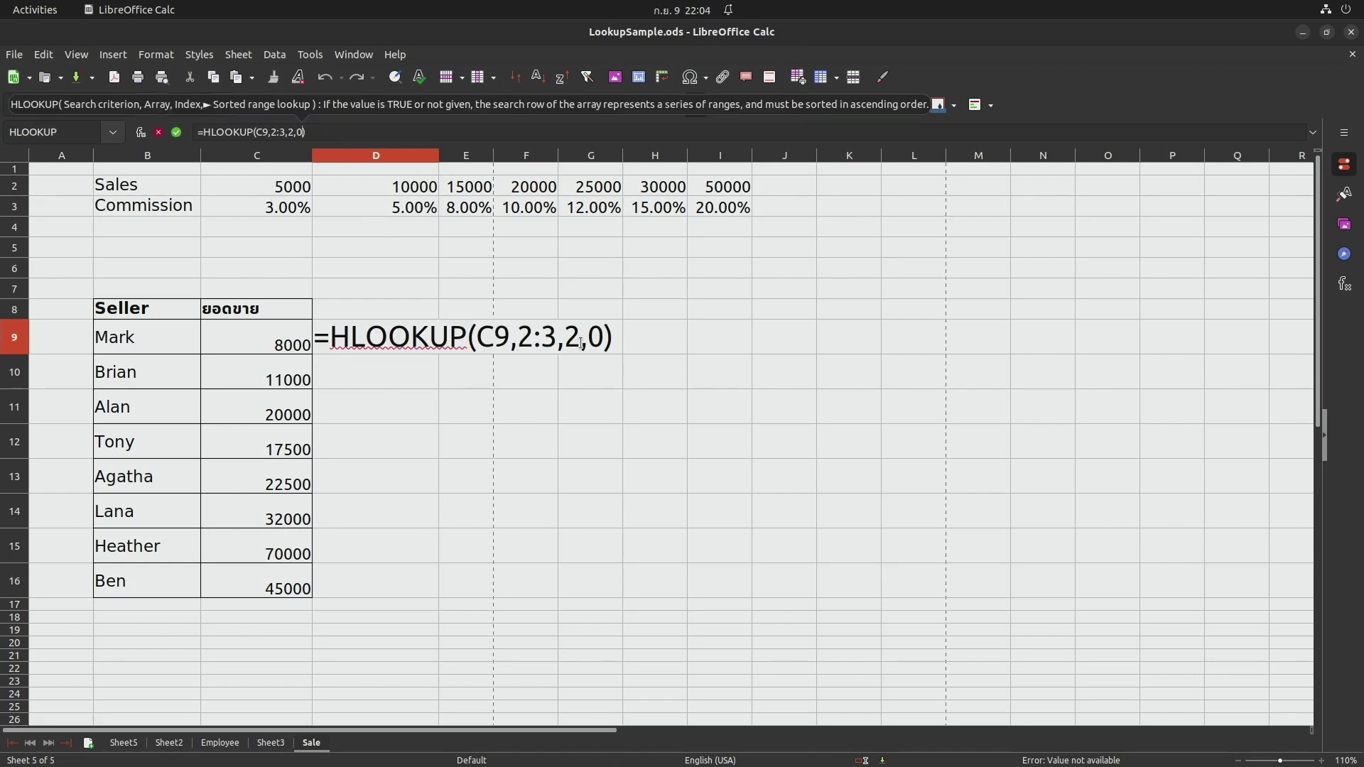
left_click(607, 339)
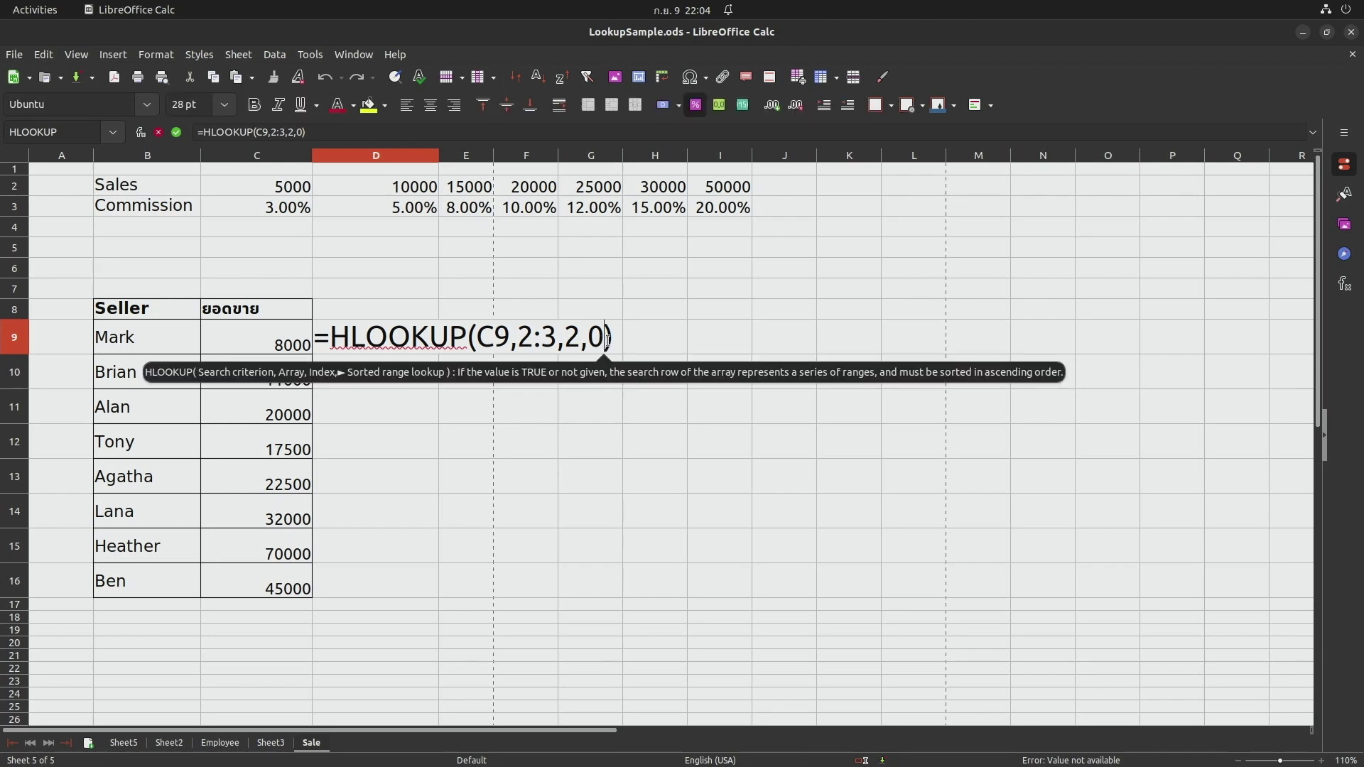
key("BackSpace")
type("1")
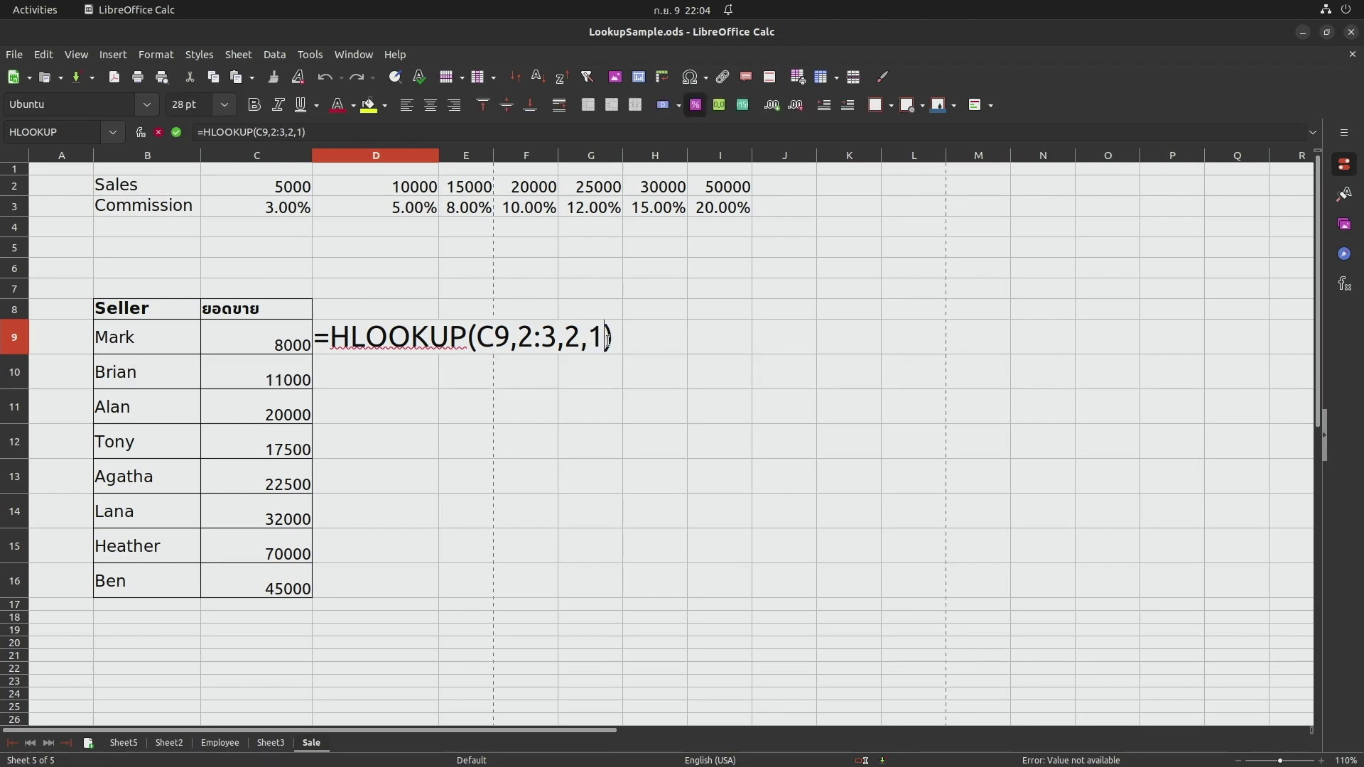
key("Return")
Fill the D9 formula down into D10 and inspect the search cell and array reference in the copy.
left_click(419, 341)
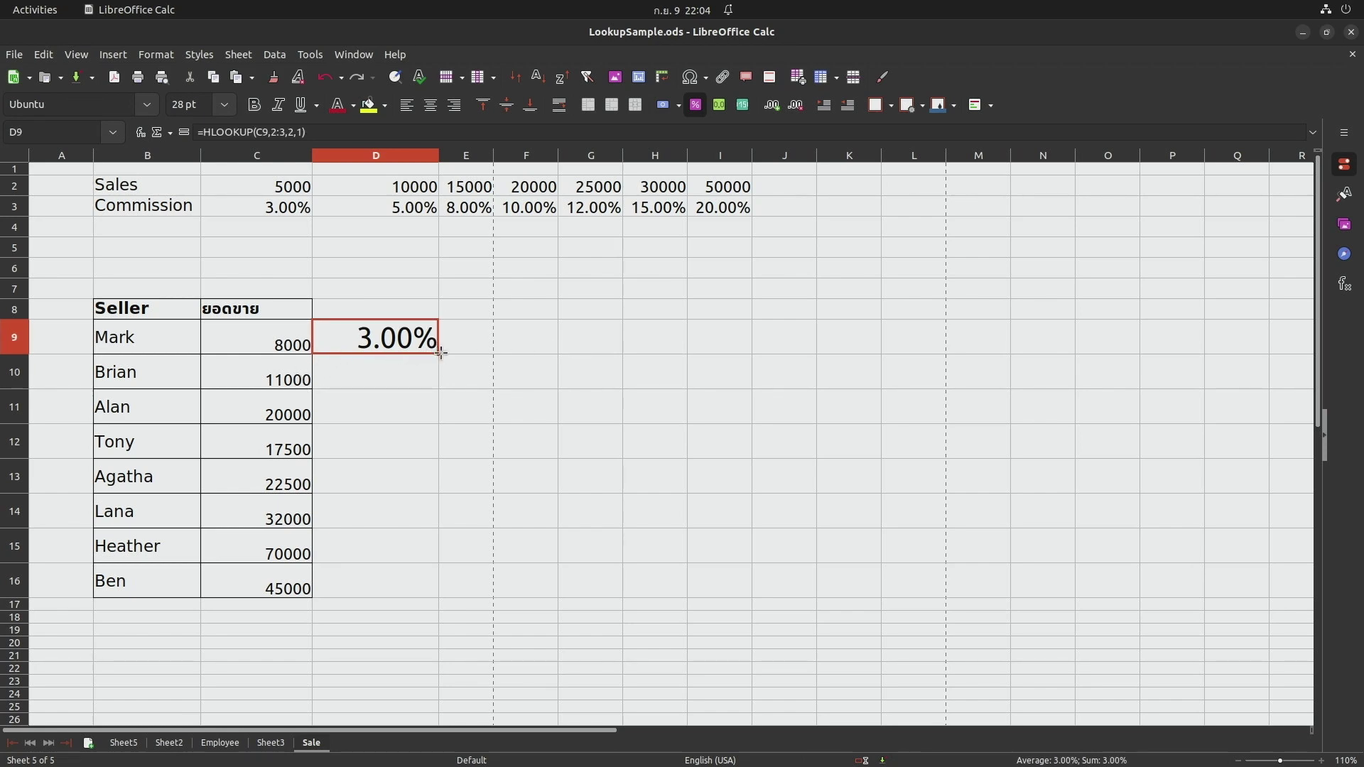
left_click_drag(440, 357, 408, 375)
left_click(394, 361)
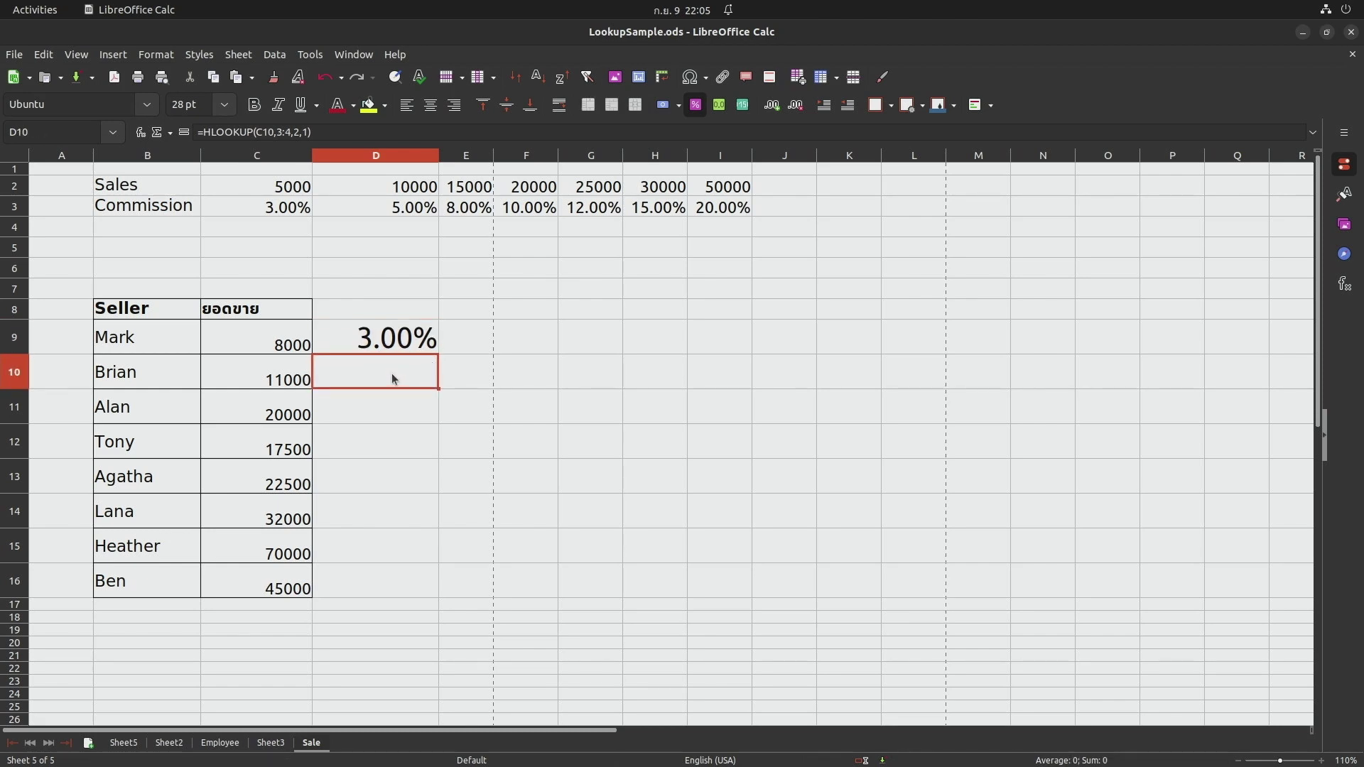
double_click(350, 380)
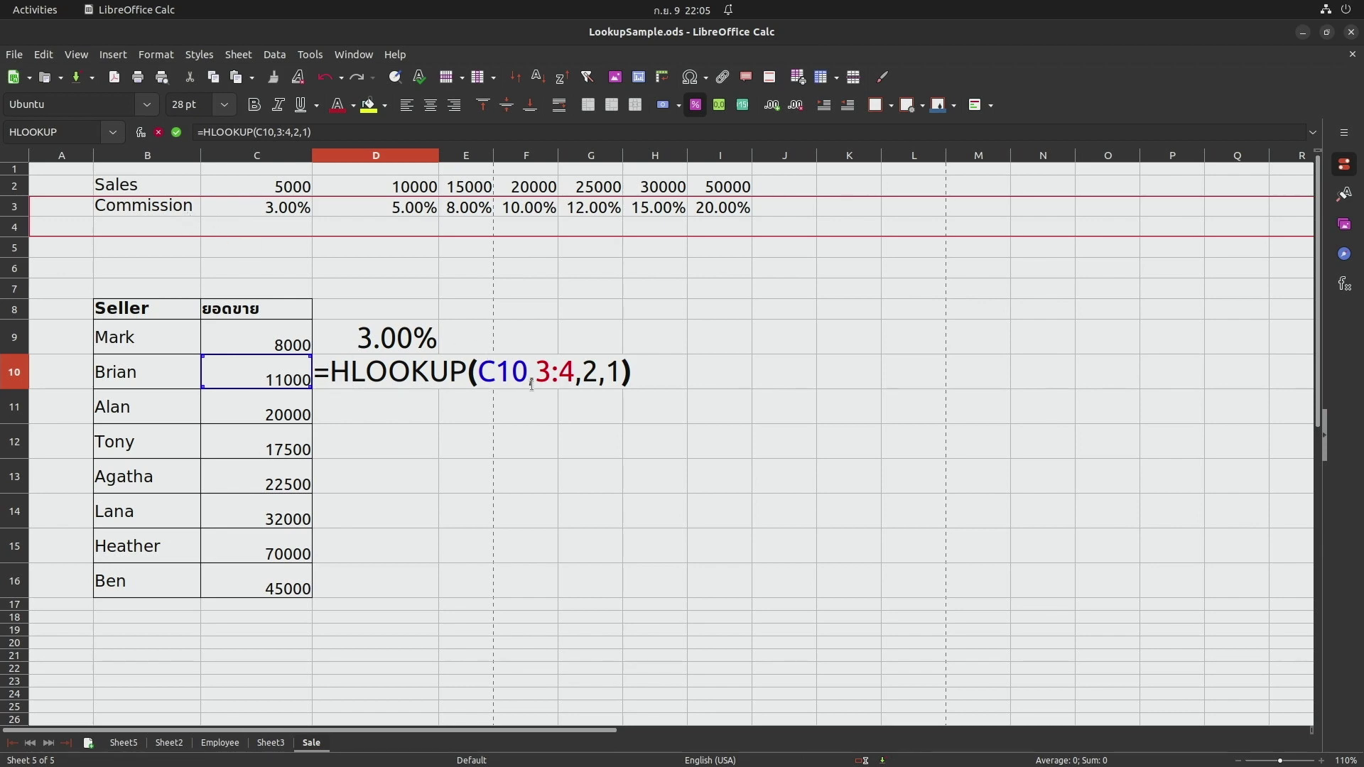
key("Escape")
Make the array rows absolute in the D9 formula so that it reads =HLOOKUP(C9,$2:$3,2,1).
left_click(385, 338)
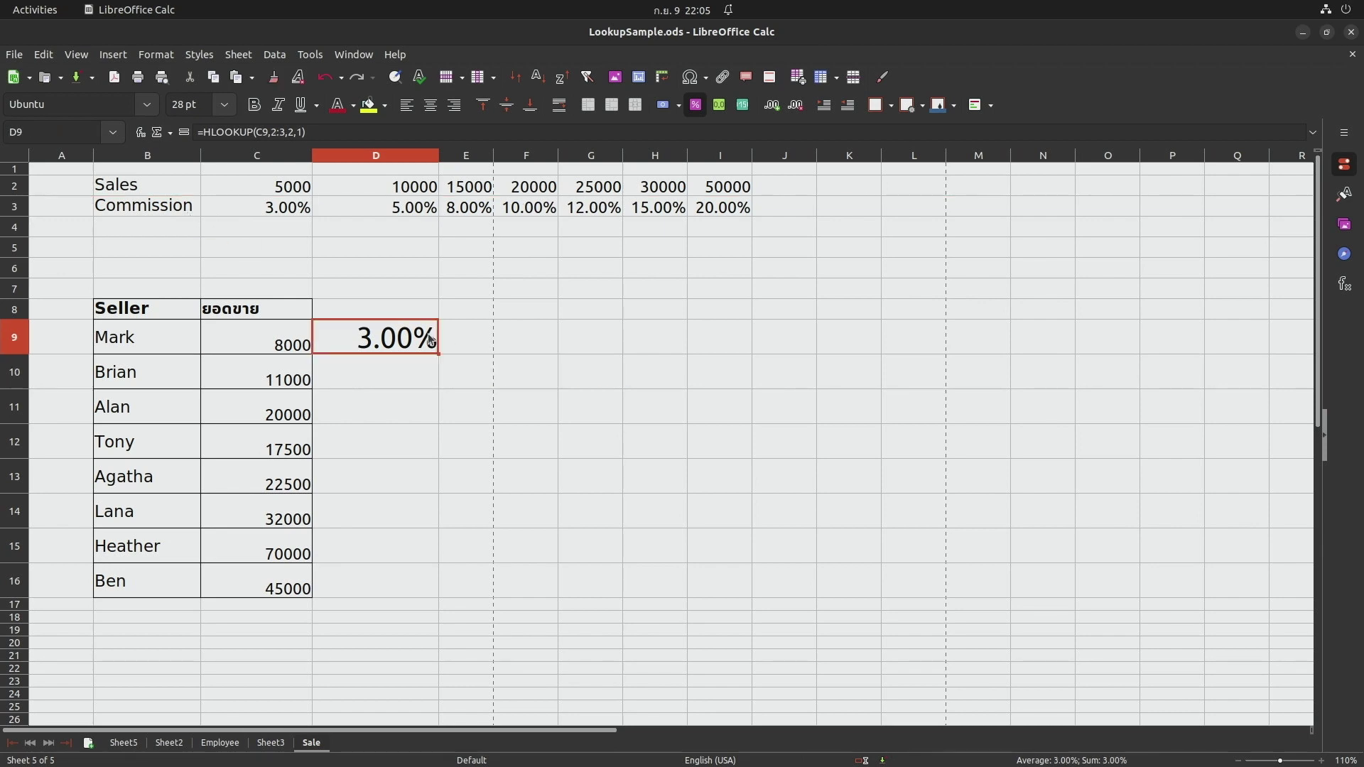
double_click(386, 338)
left_click(521, 338)
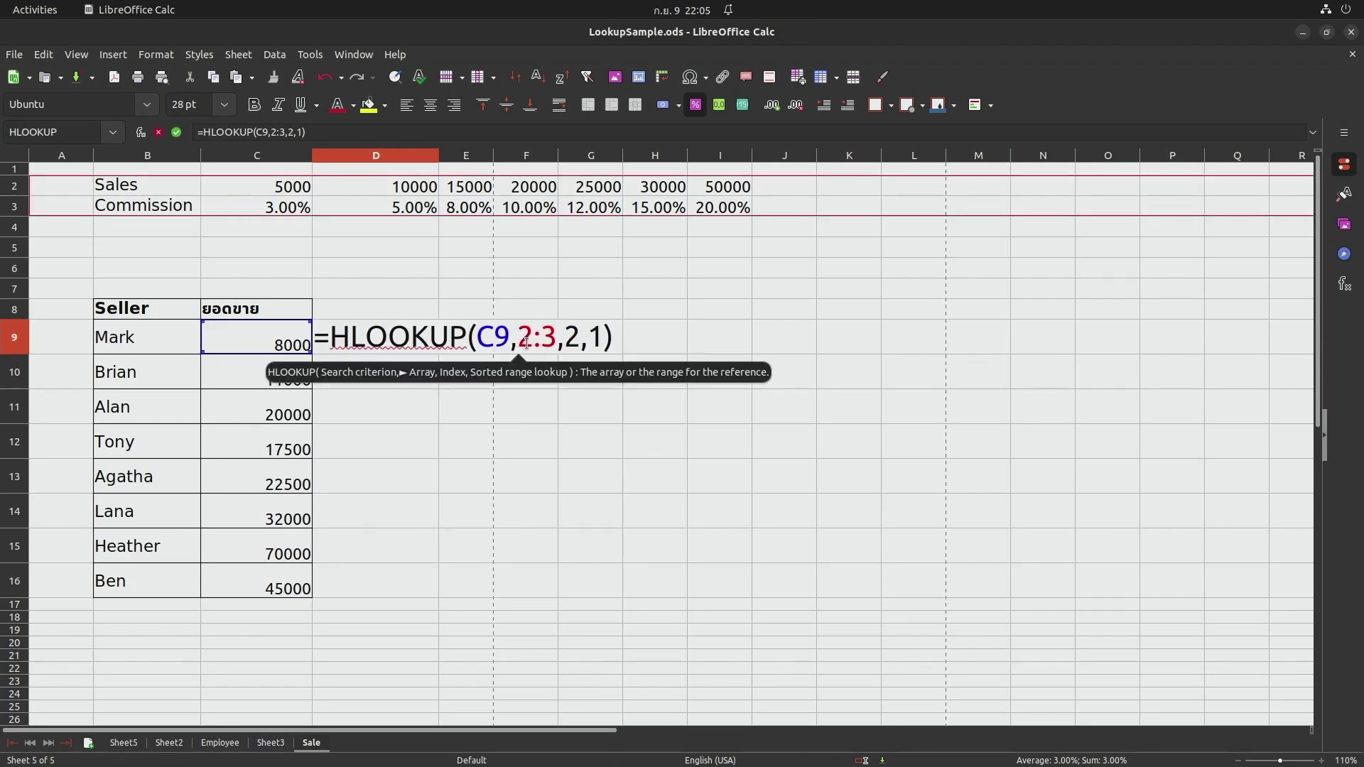
type("$")
key("Right")
key("Right")
type("$")
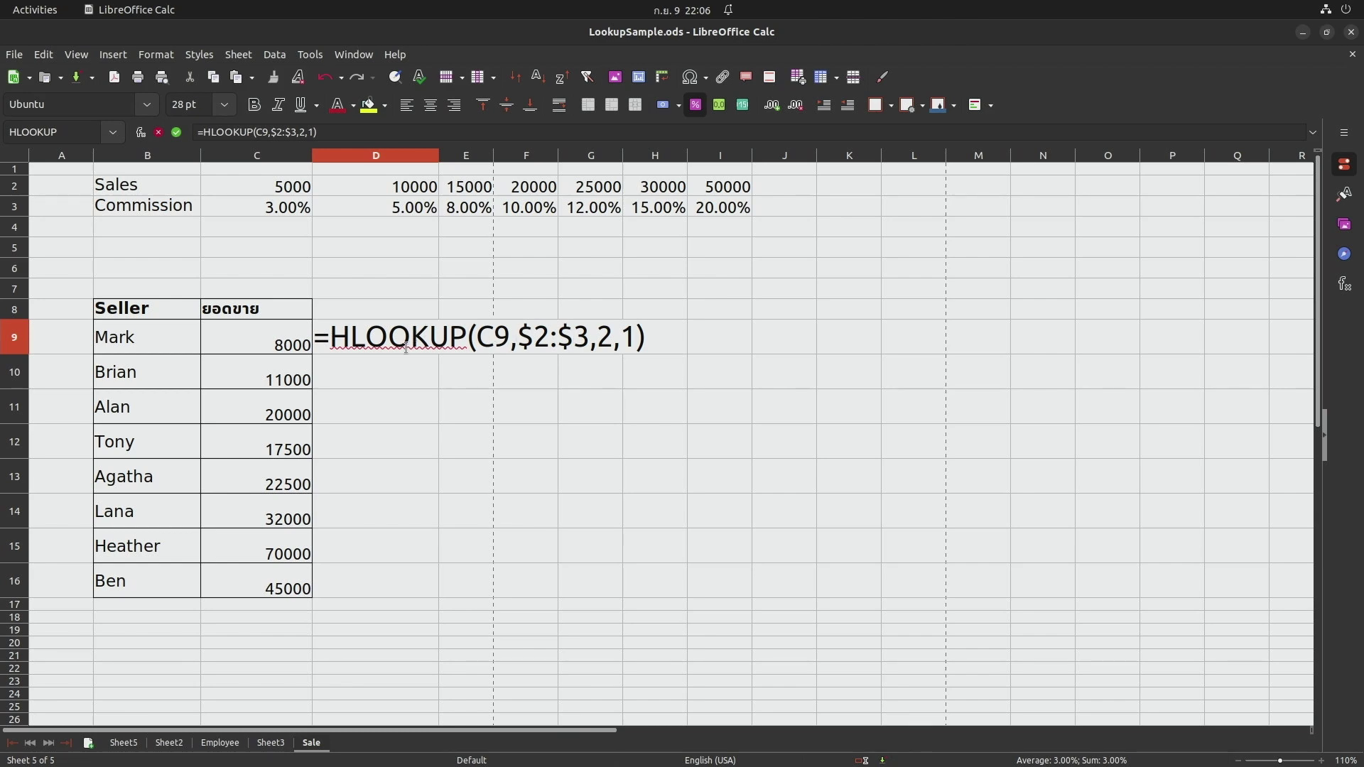
left_click(659, 339)
key("Return")
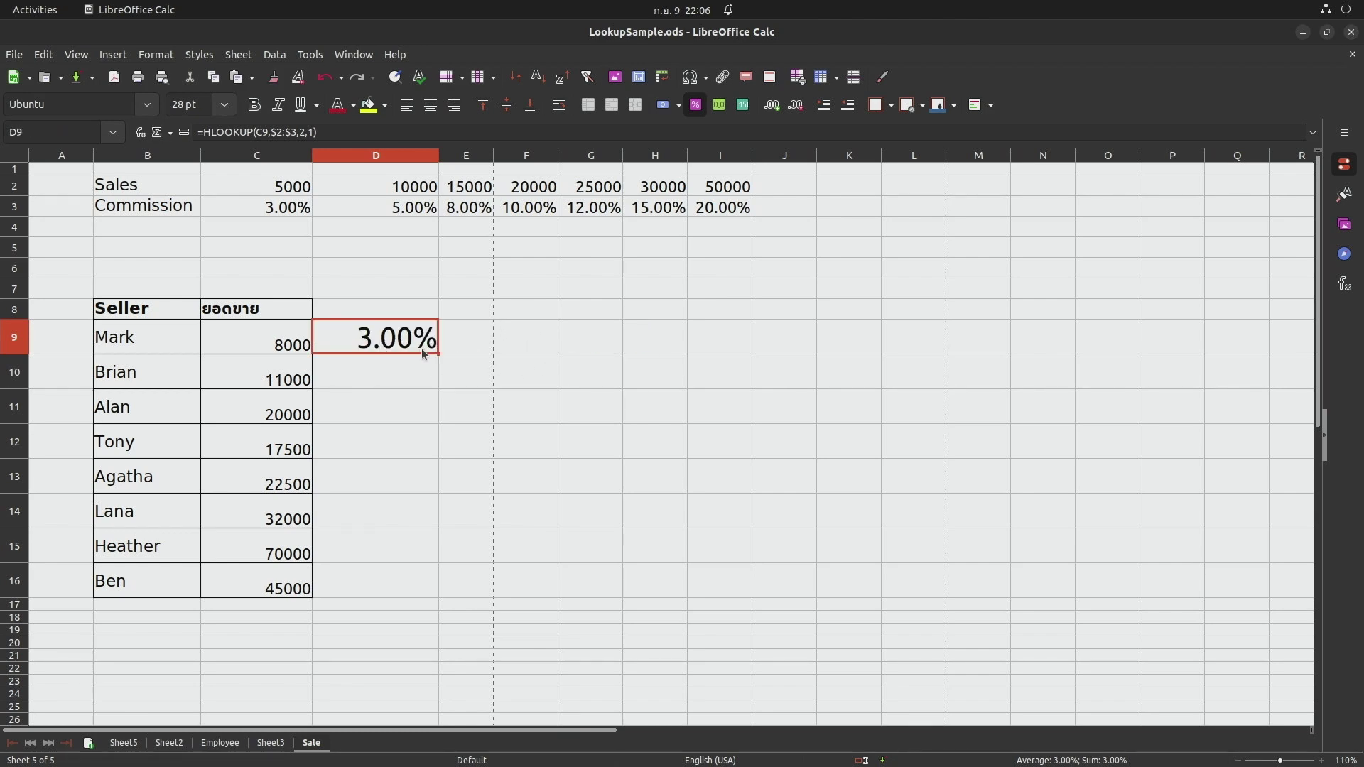
Fill the D9 formula down through D16 for all sellers and review the commission rates and the formula in D9.
left_click_drag(439, 354, 419, 578)
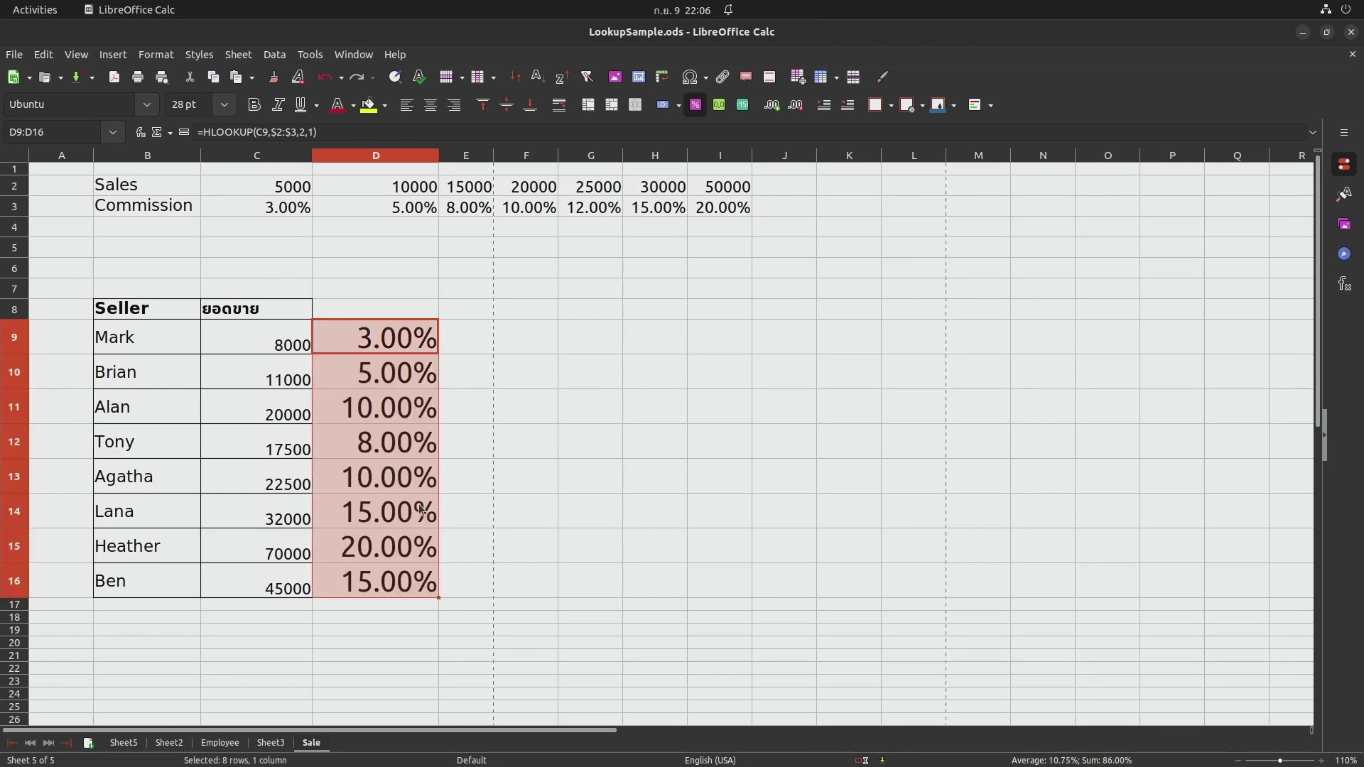
left_click(426, 476)
left_click(538, 481)
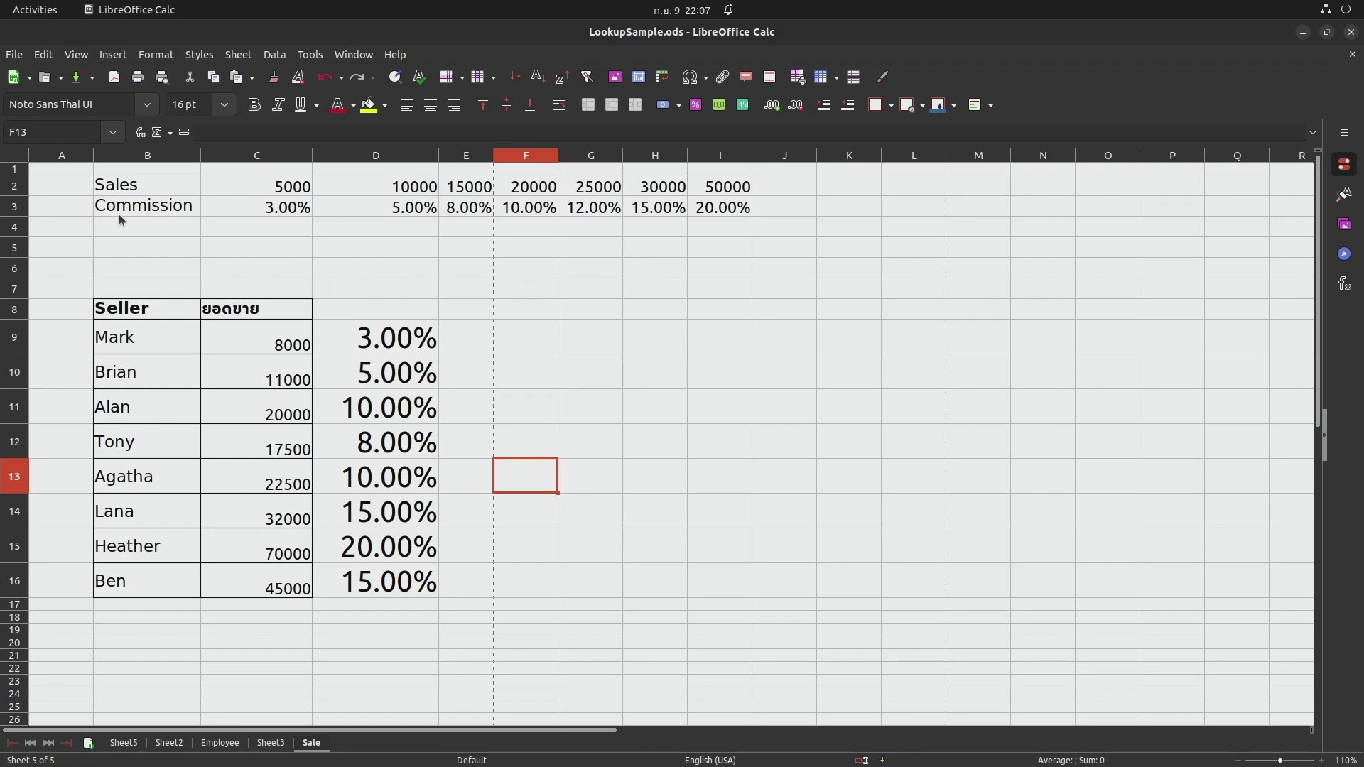
left_click(375, 337)
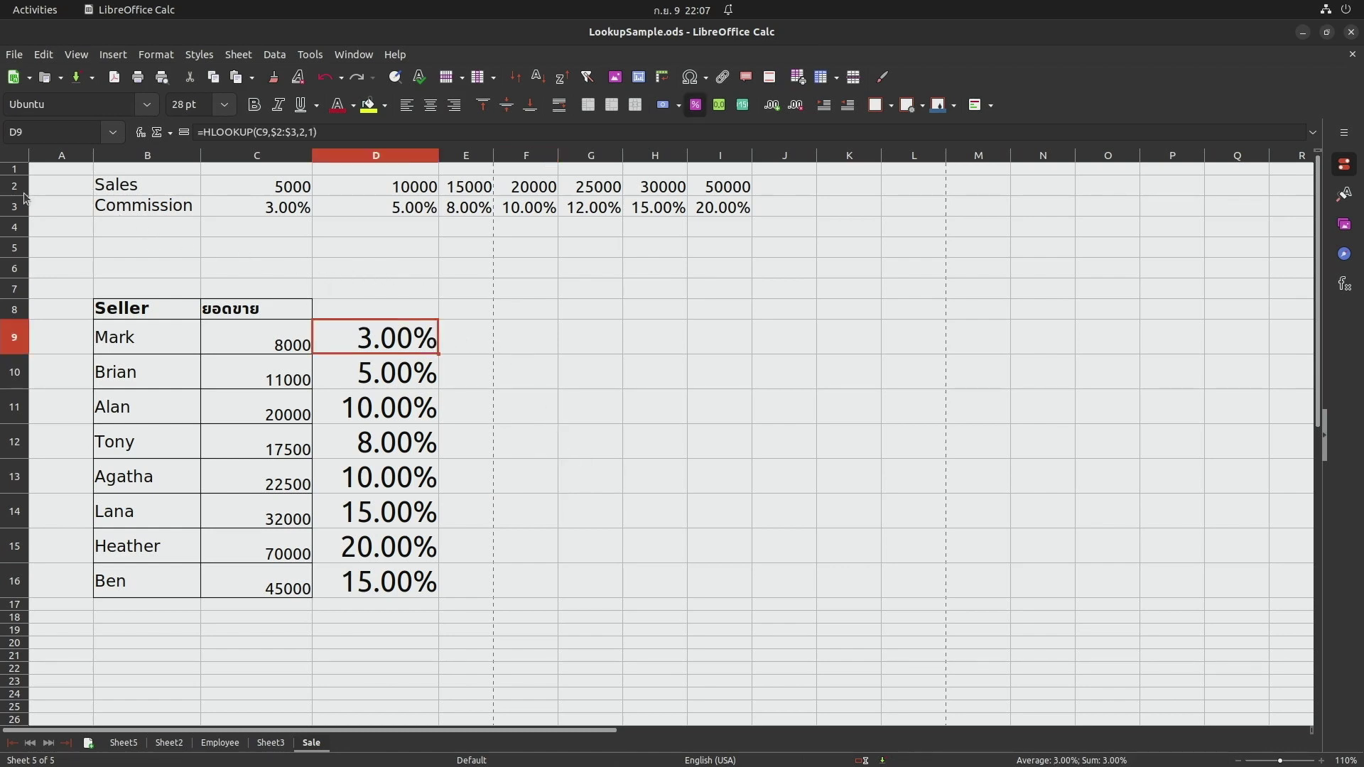